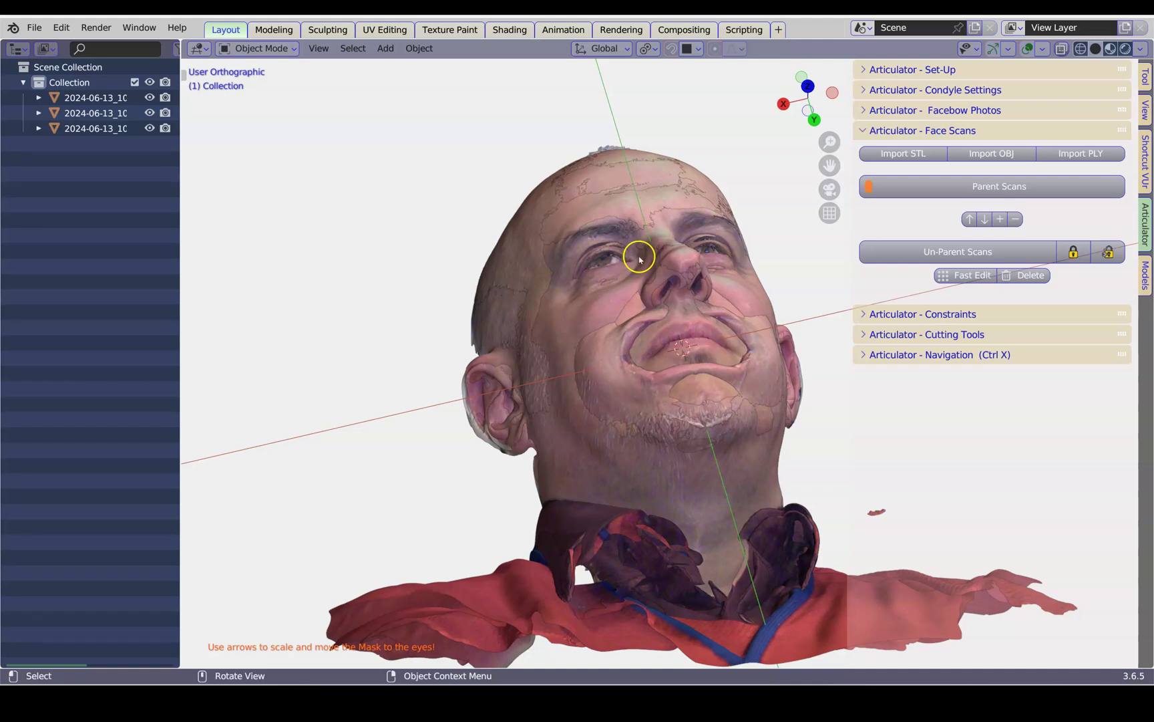
left_click(864, 130)
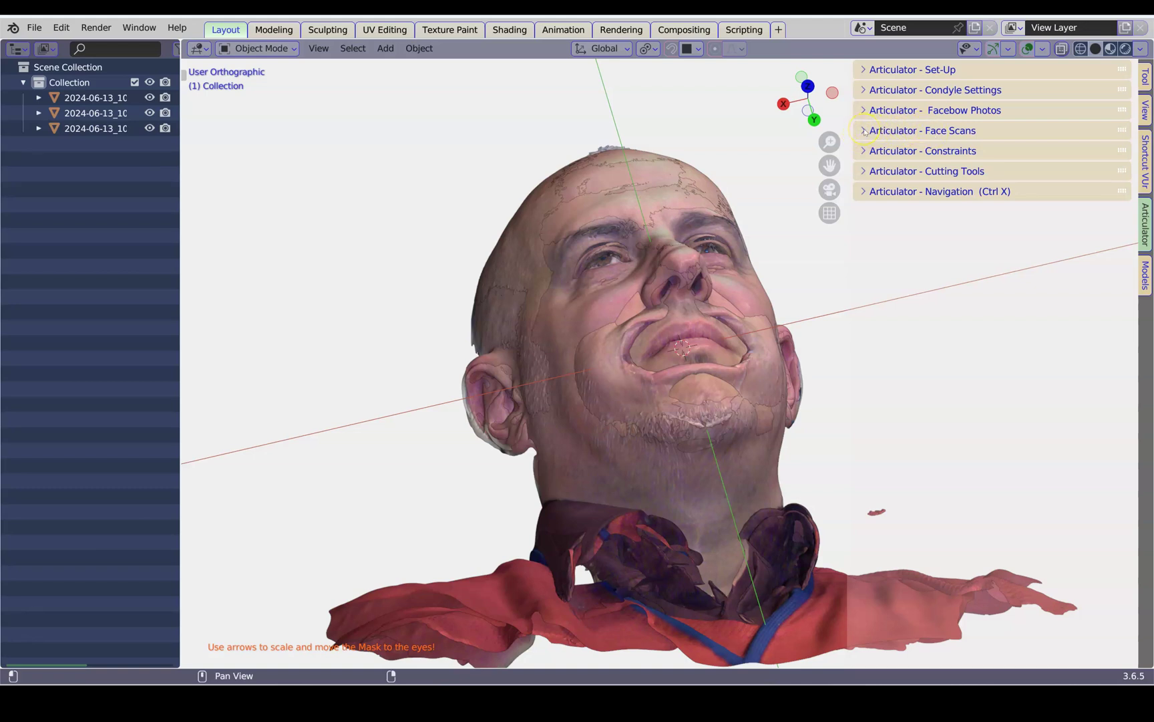
left_click(864, 131)
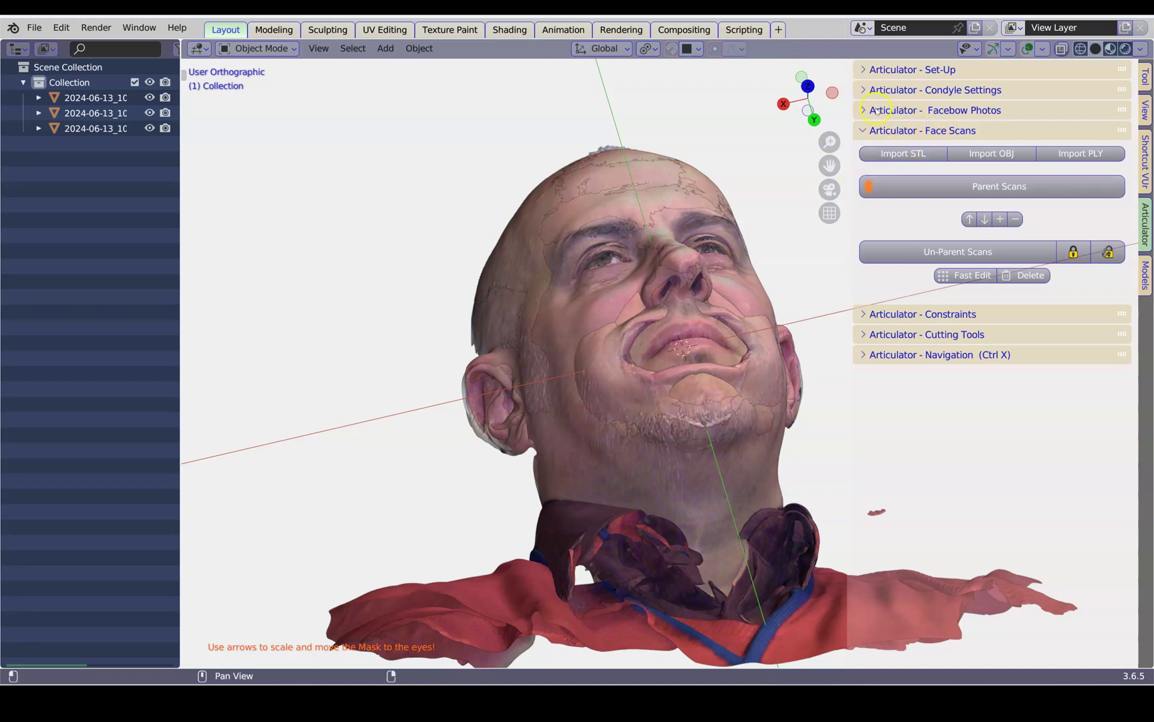
left_click(862, 132)
left_click(862, 132)
scroll(682, 327, "up", 1)
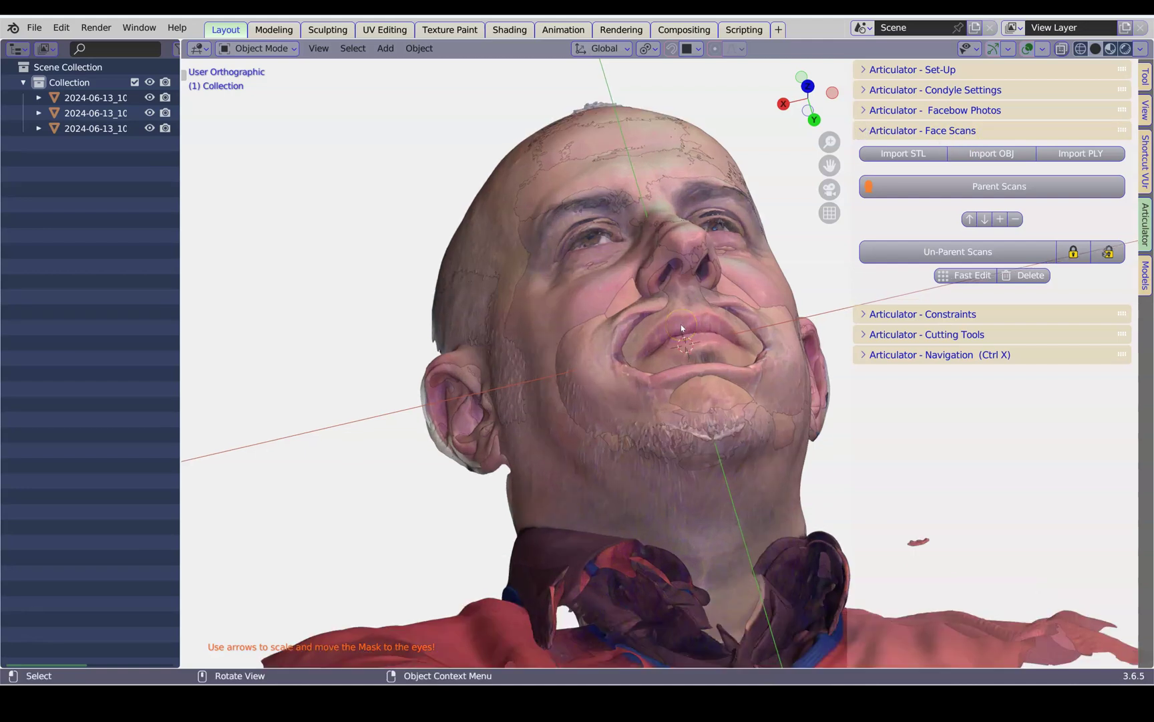
middle_click_drag(686, 323, 703, 371, "shift")
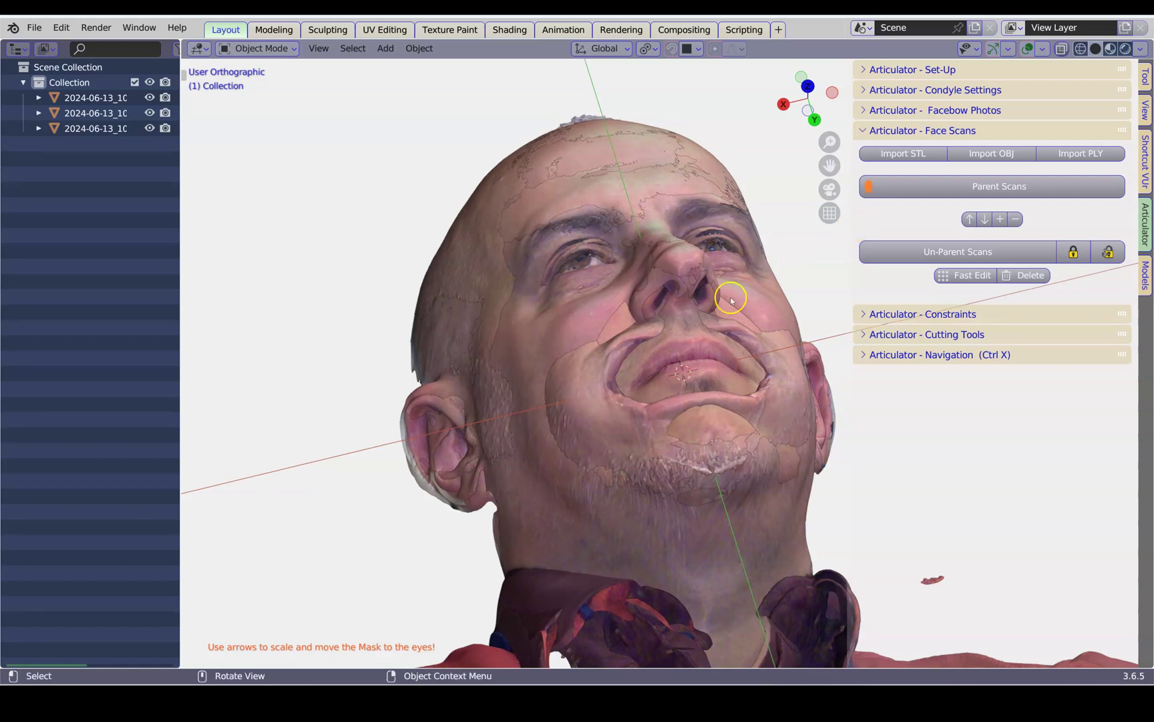
middle_click_drag(732, 301, 706, 327, "shift")
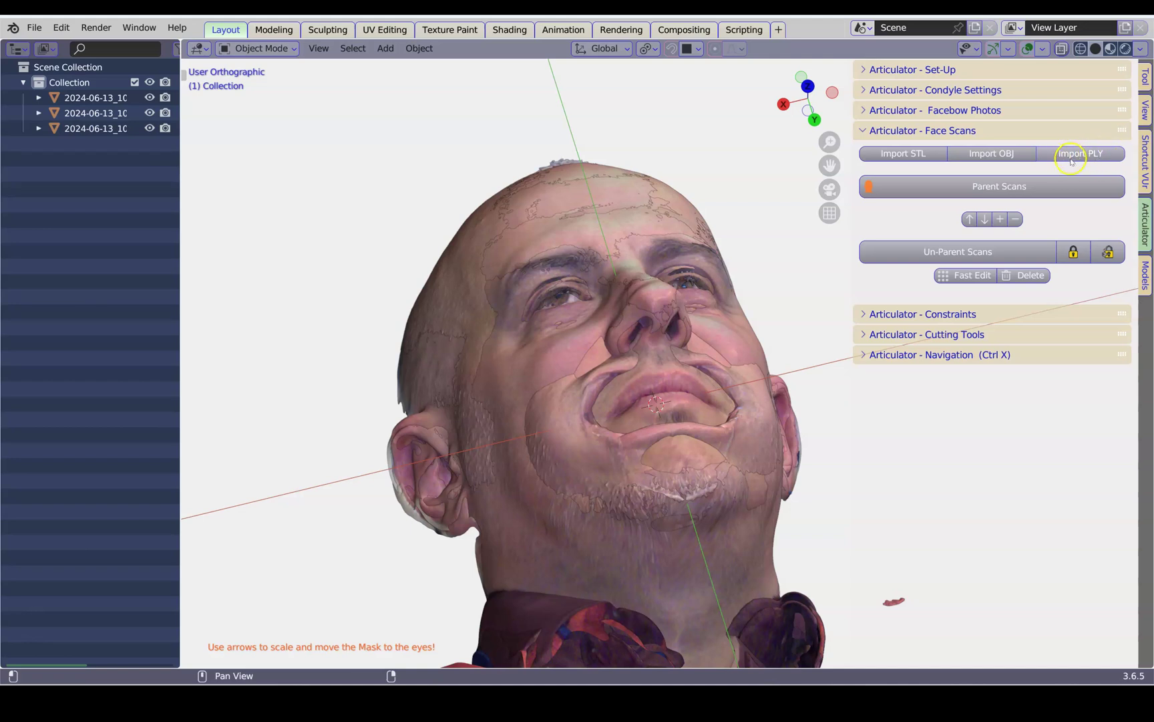
- Widen the outliner until the full names of the three face scans are readable
left_click_drag(178, 195, 422, 198)
scroll(495, 221, "up", 1)
middle_click_drag(496, 222, 511, 233)
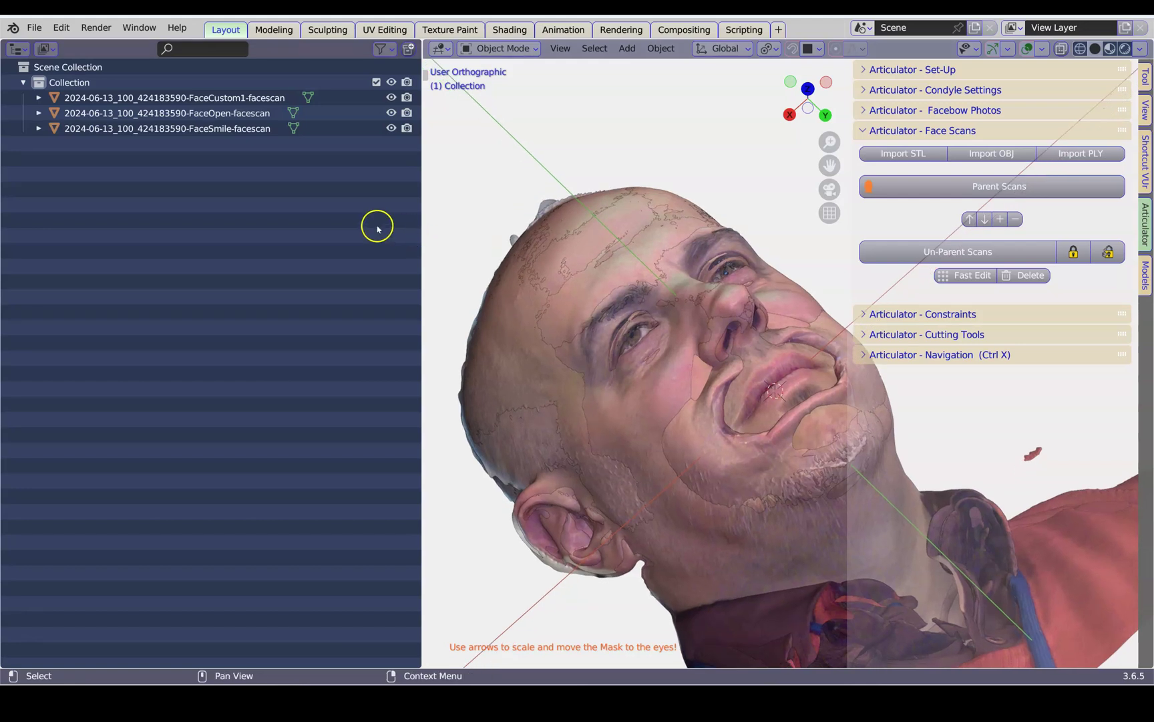
left_click_drag(420, 211, 245, 247)
middle_click_drag(506, 249, 621, 354)
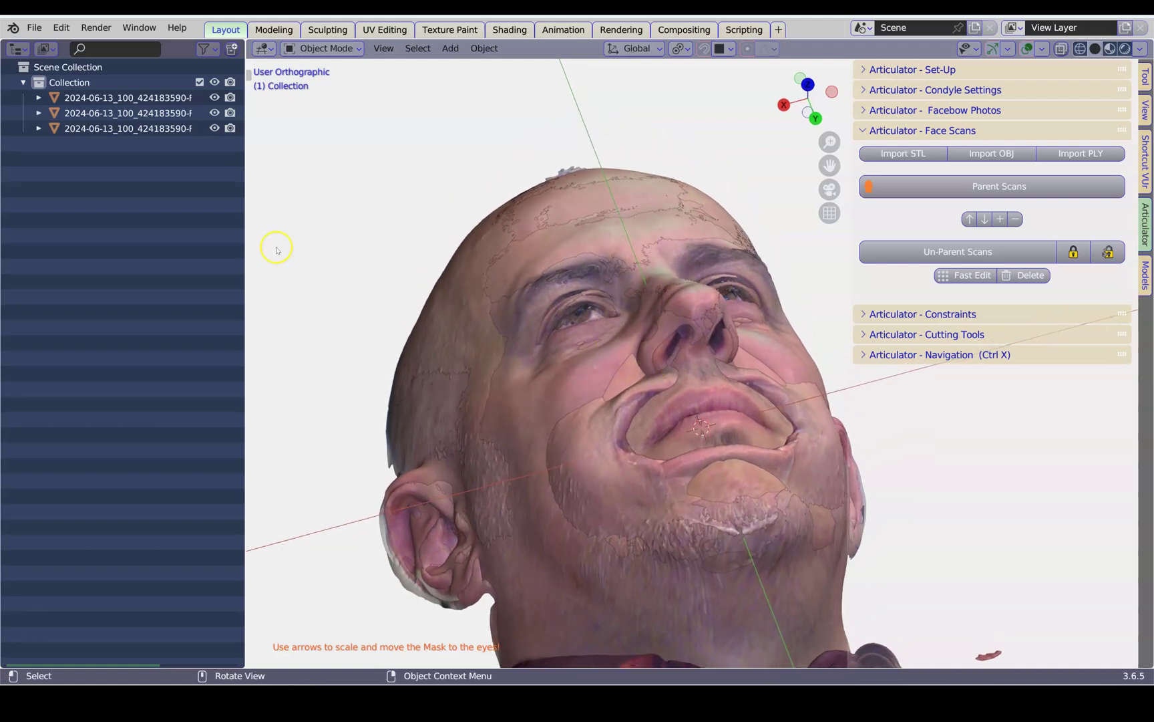
left_click_drag(245, 212, 399, 201)
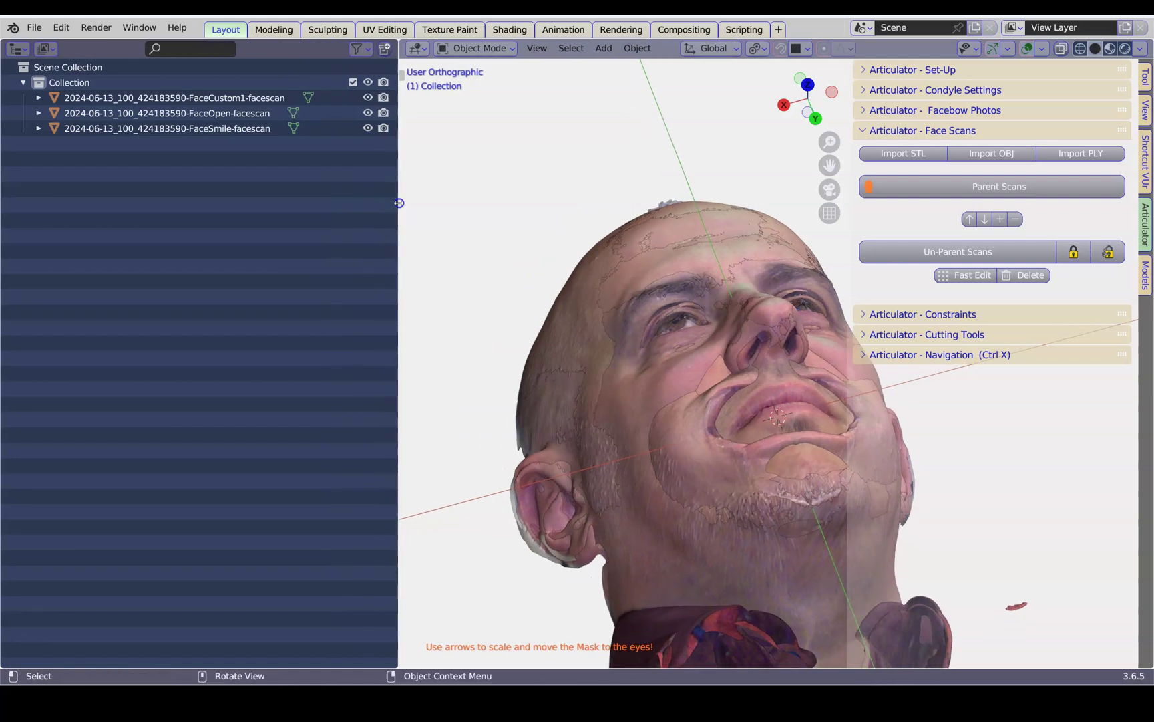
- Isolate the FaceCustom1, FaceOpen and FaceSmile scans one after another to compare their mouth positions
left_click(368, 127)
left_click(368, 113)
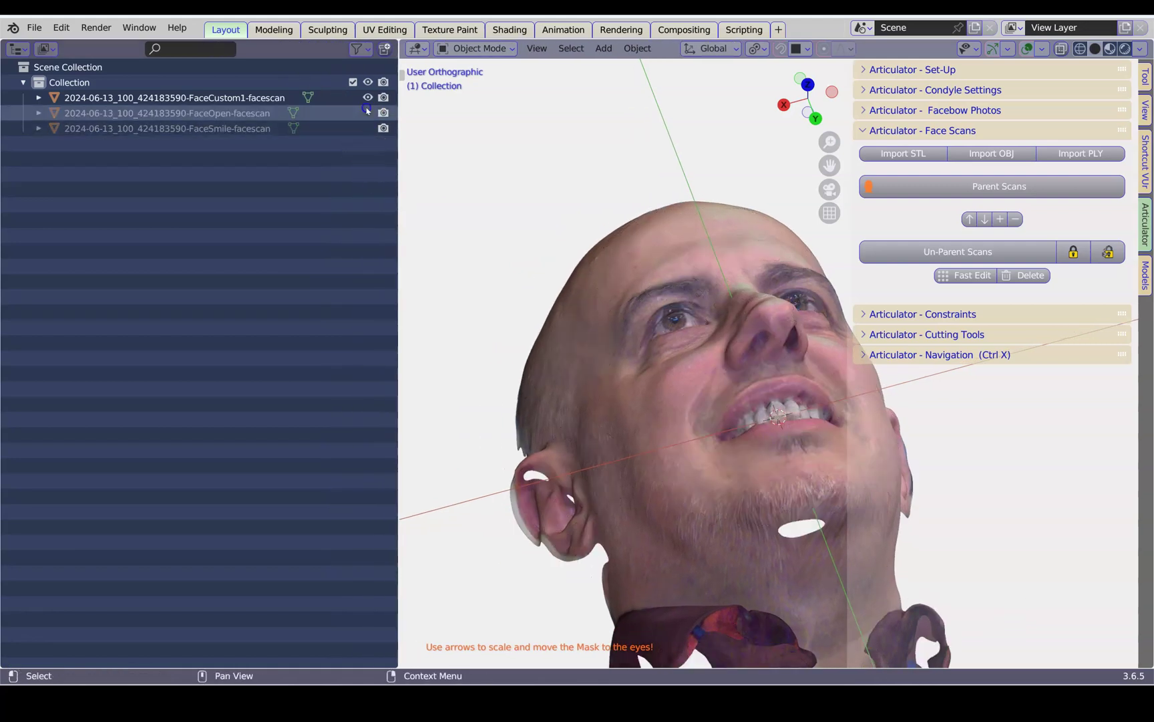
left_click(368, 99)
left_click(368, 97)
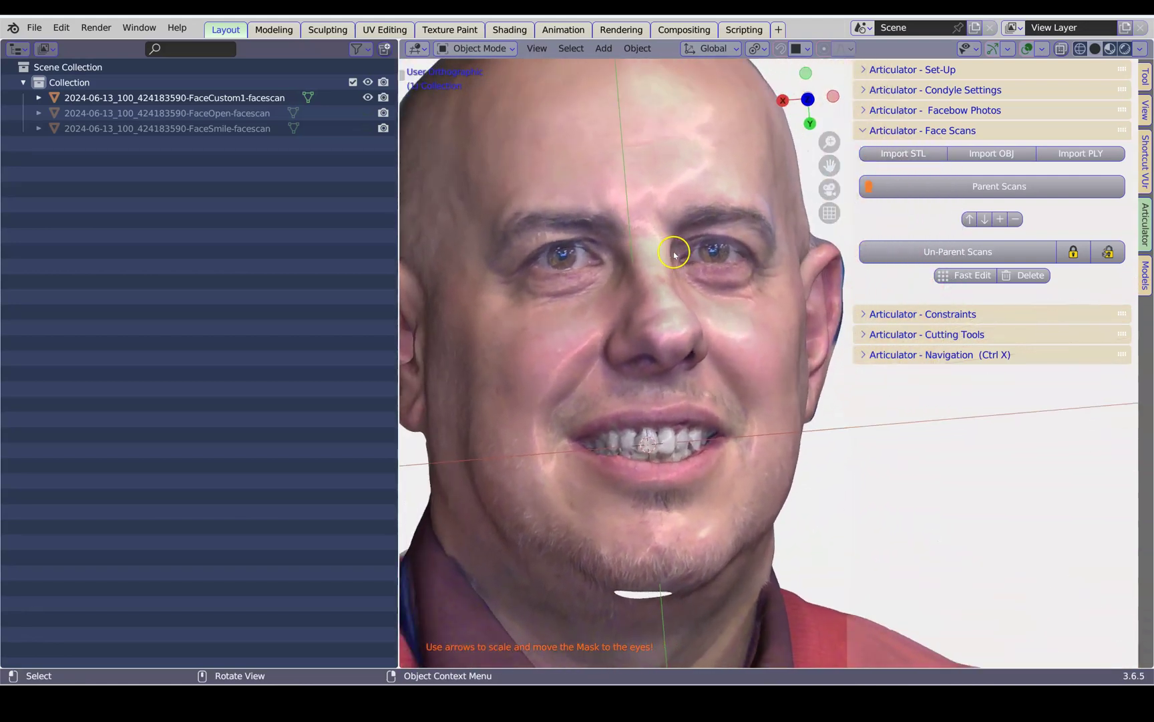
left_click(368, 98)
left_click(368, 112)
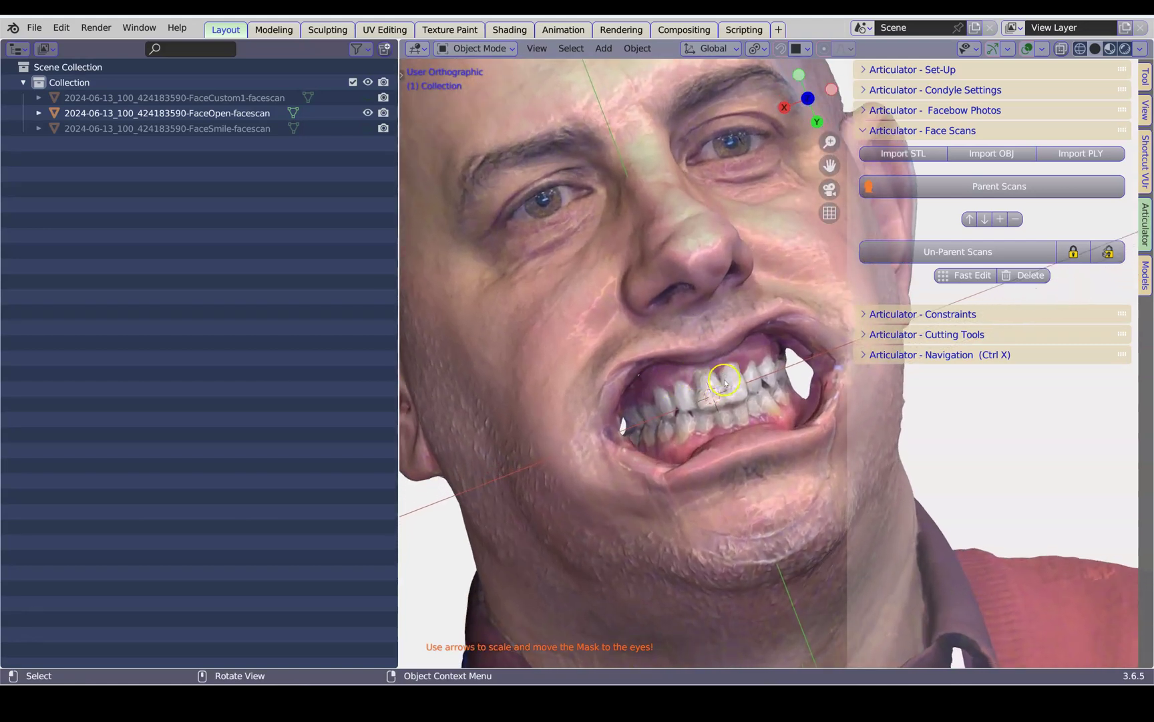
left_click(368, 112)
left_click(368, 128)
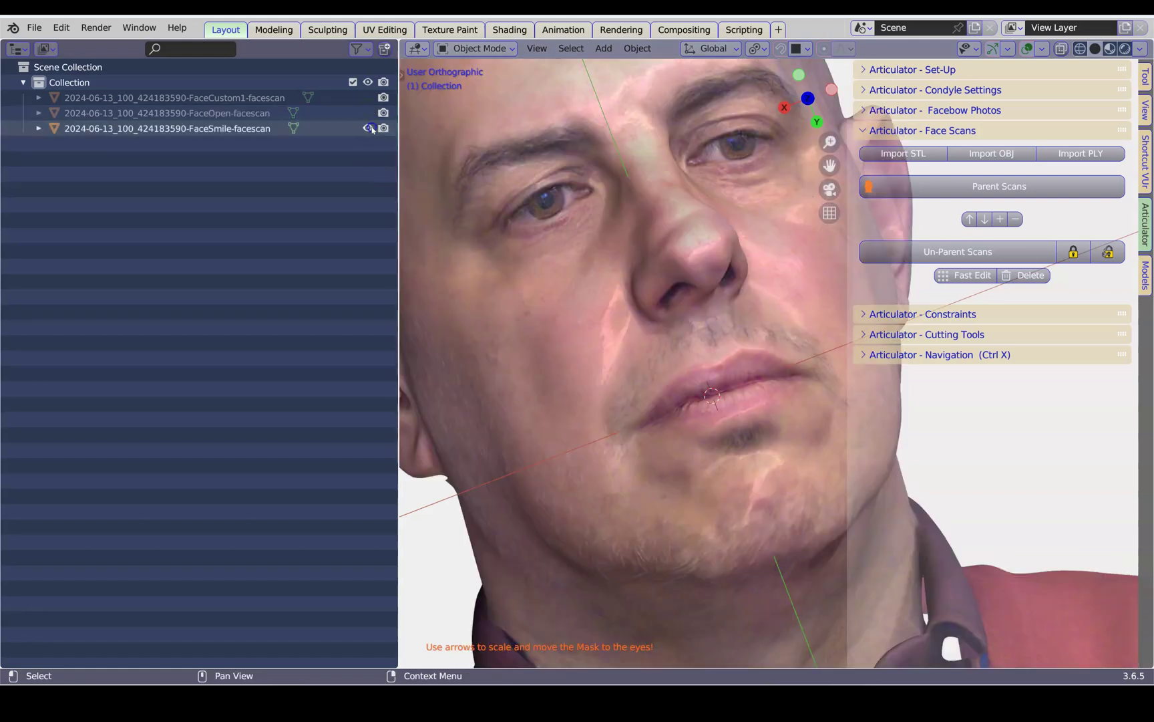
- Delete the FaceSmile scan and unhide the FaceCustom1 and FaceOpen scans
left_click(695, 326)
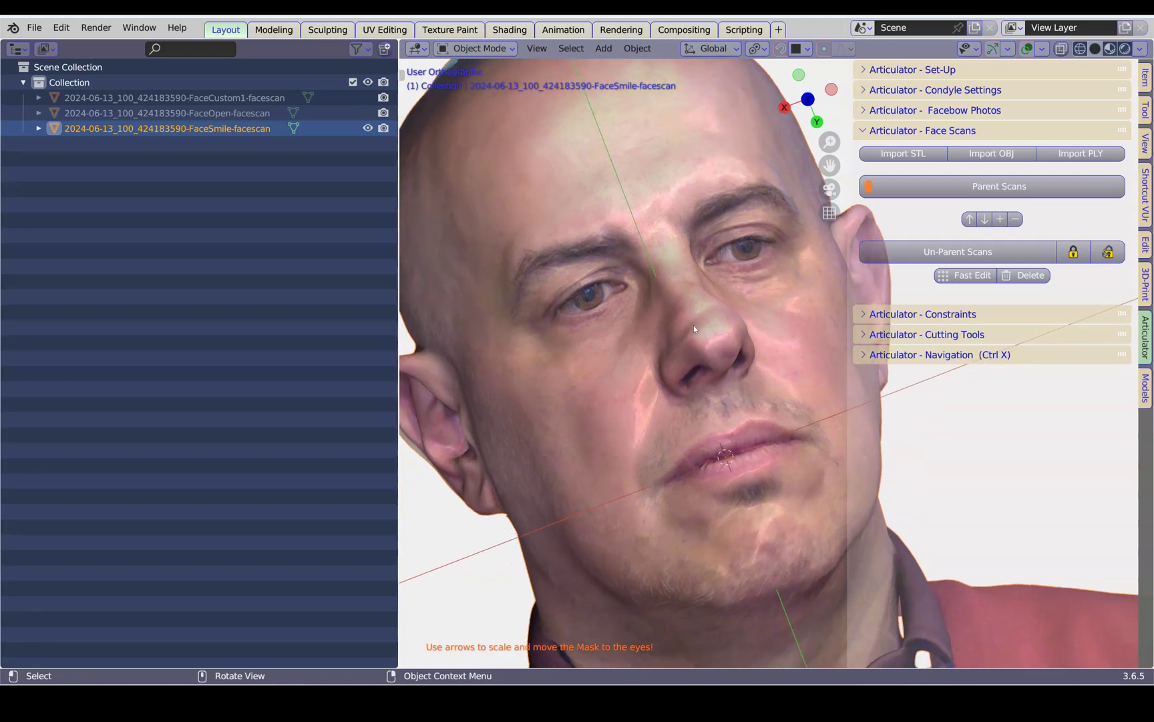
key("x")
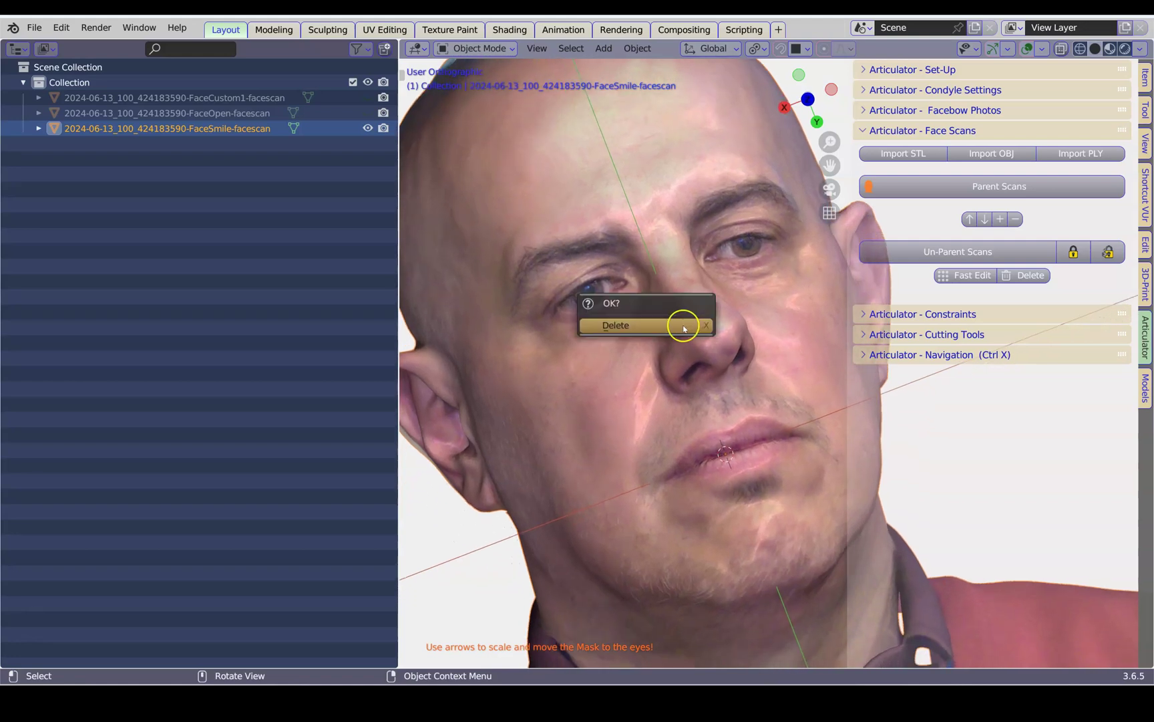
left_click(673, 325)
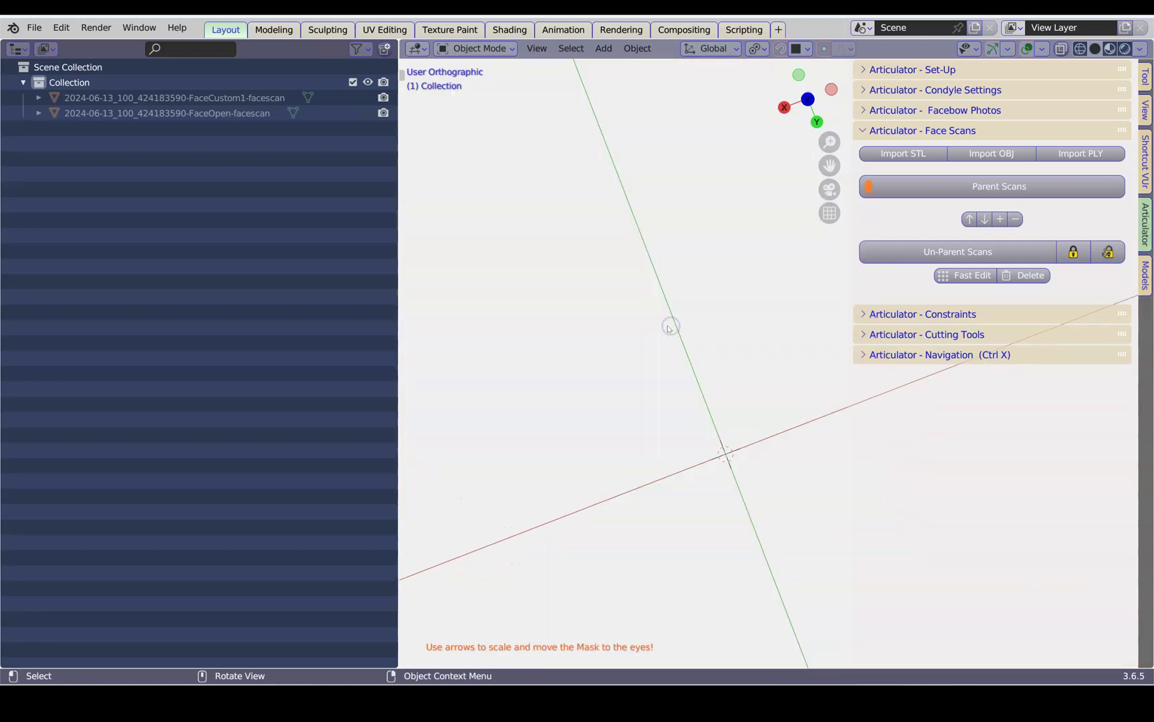
left_click(367, 97)
left_click(367, 112)
- Examine how the FaceCustom1 and FaceOpen scans overlap around the eyes, nose and mouth
middle_click_drag(672, 187, 690, 217)
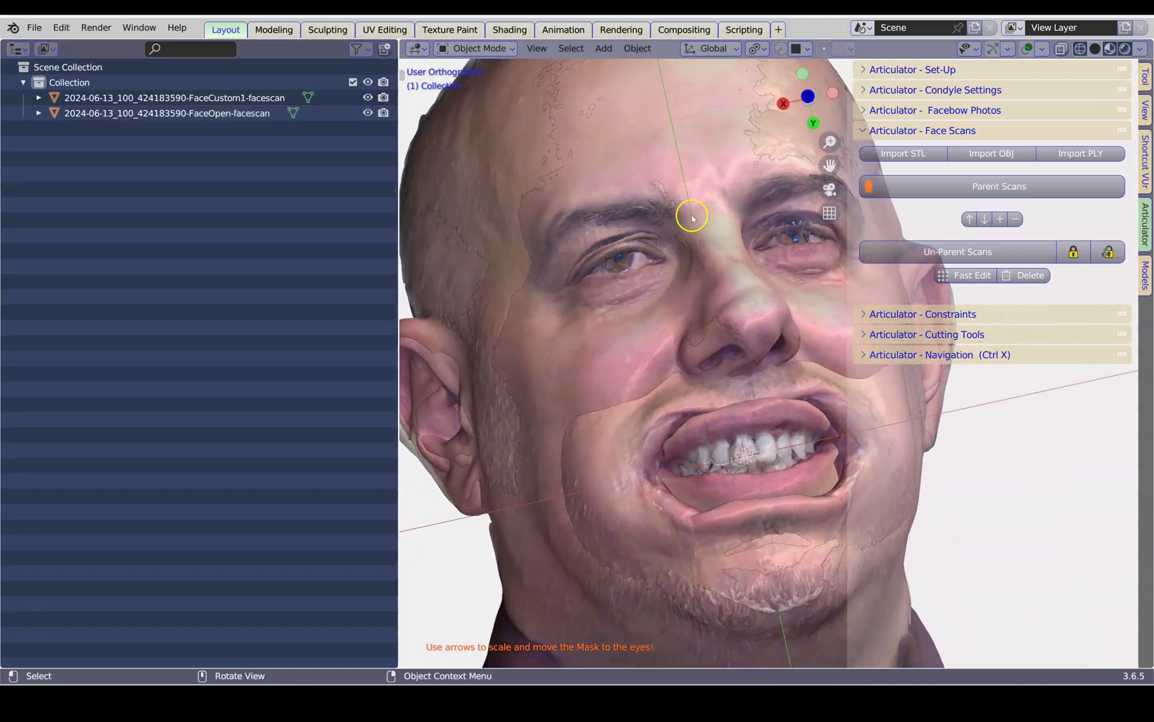
scroll(735, 261, "up", 5)
middle_click_drag(803, 281, 792, 267)
middle_click_drag(511, 308, 538, 345)
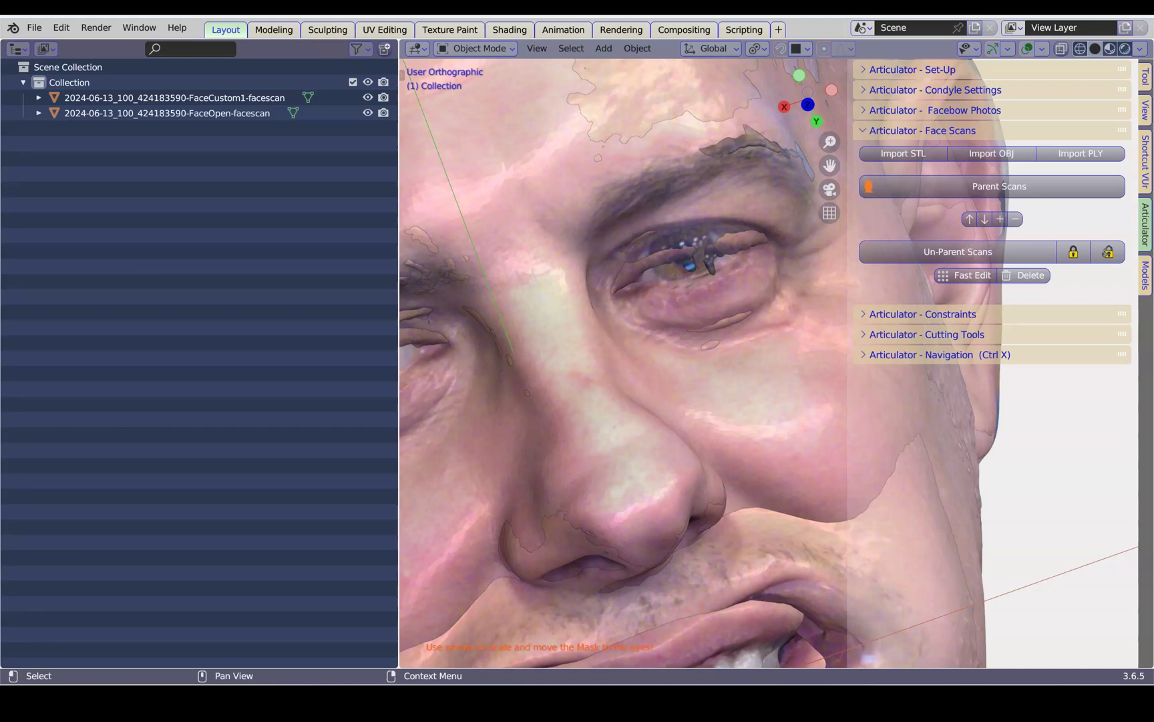
scroll(604, 425, "down", 3)
middle_click_drag(607, 423, 582, 346)
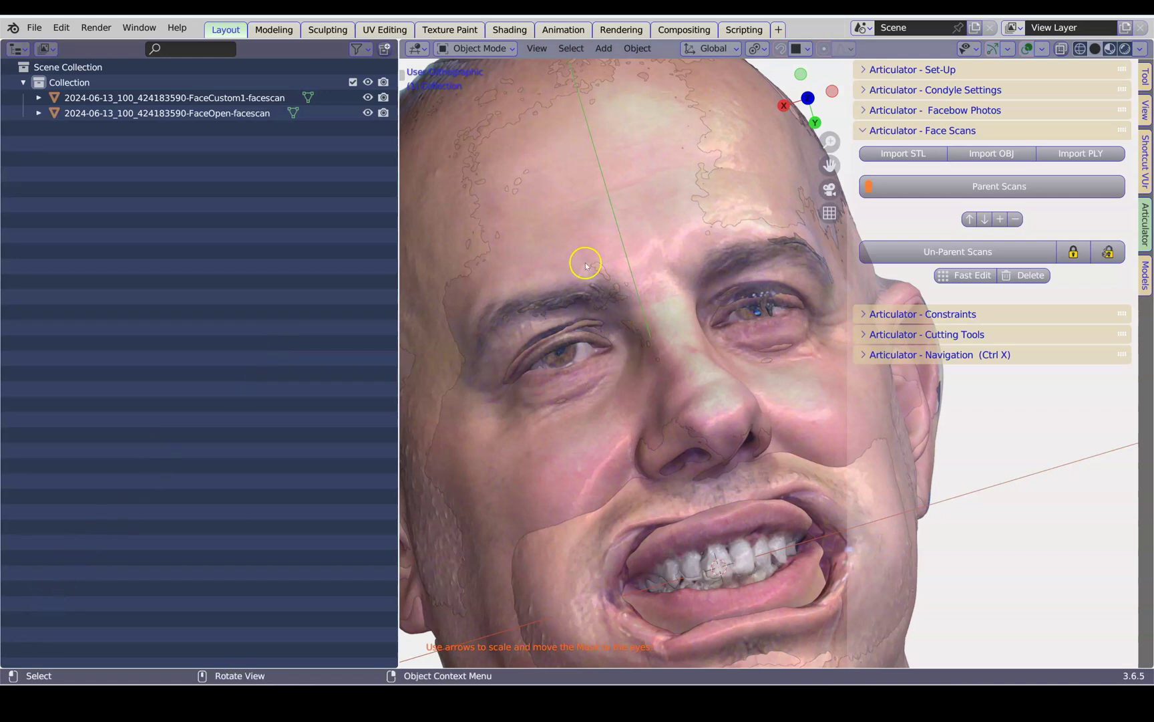
left_click(532, 280)
middle_click_drag(533, 281, 634, 299)
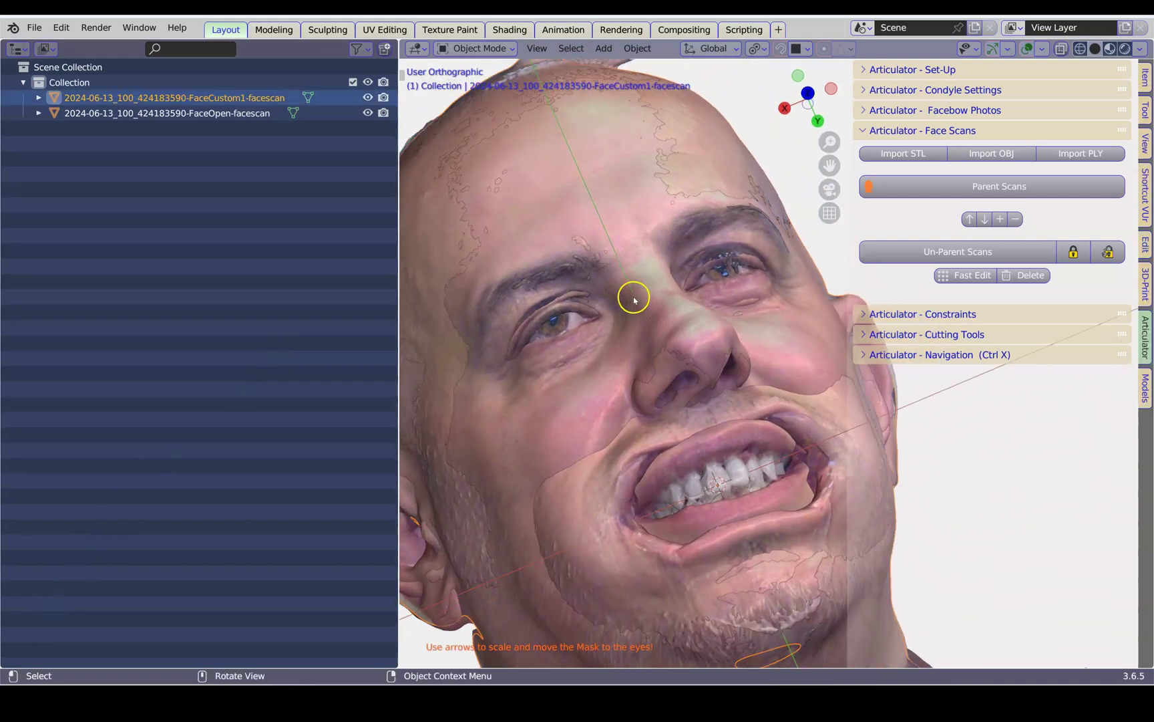
middle_click_drag(415, 363, 574, 350)
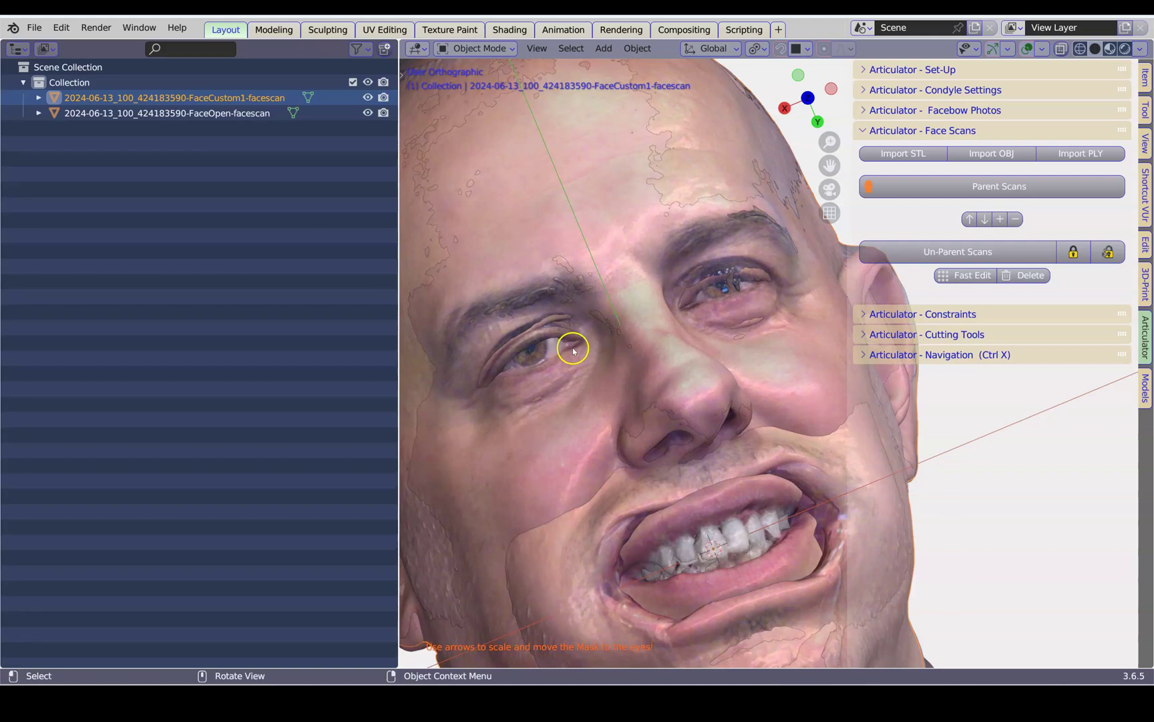
- Hide the FaceCustom1 scan and rename the FaceOpen scan as last
left_click(367, 98)
double_click(222, 112)
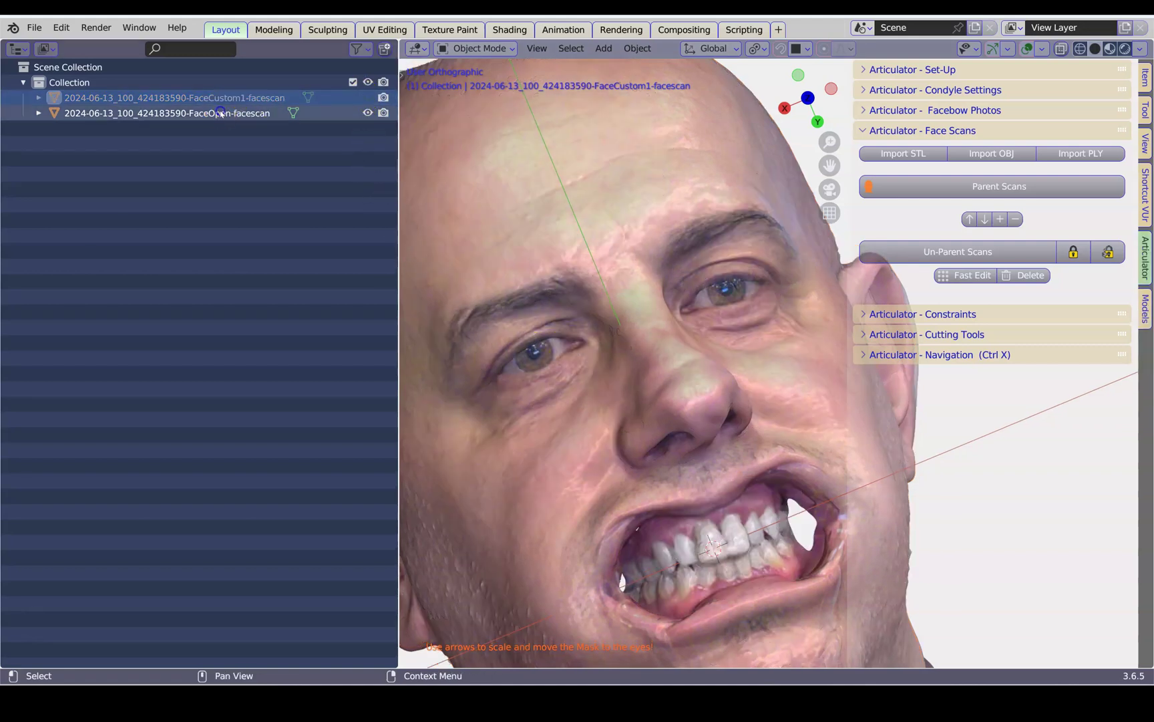
type("last")
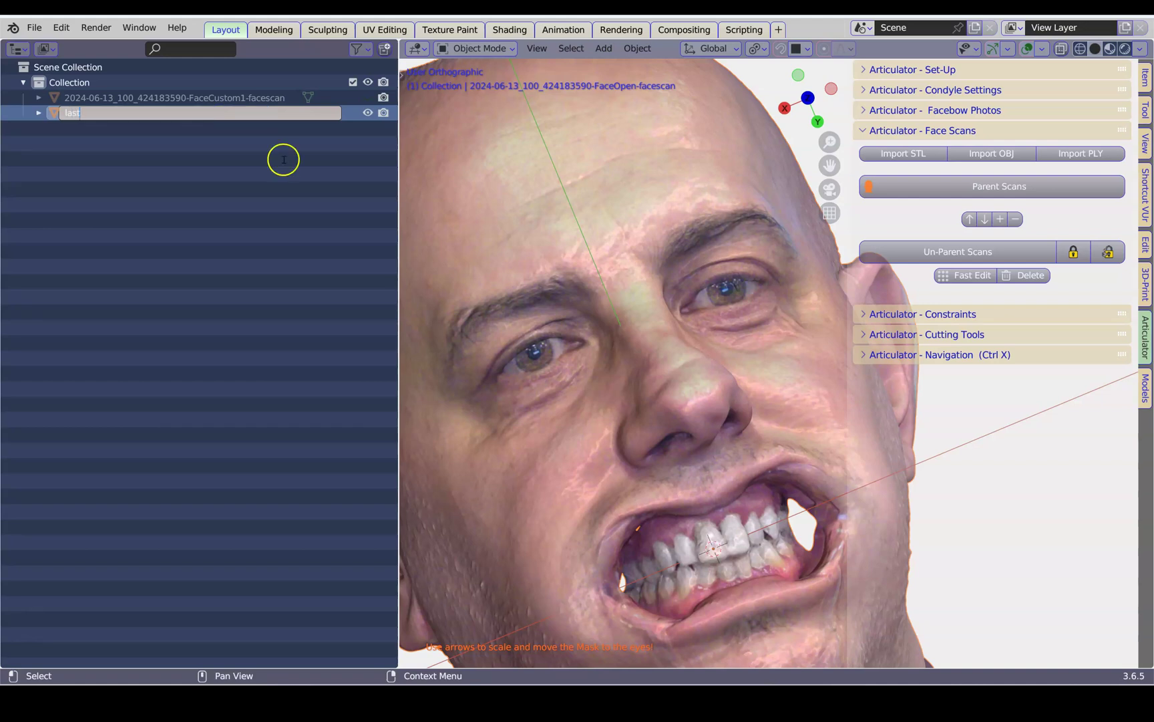
key("Return")
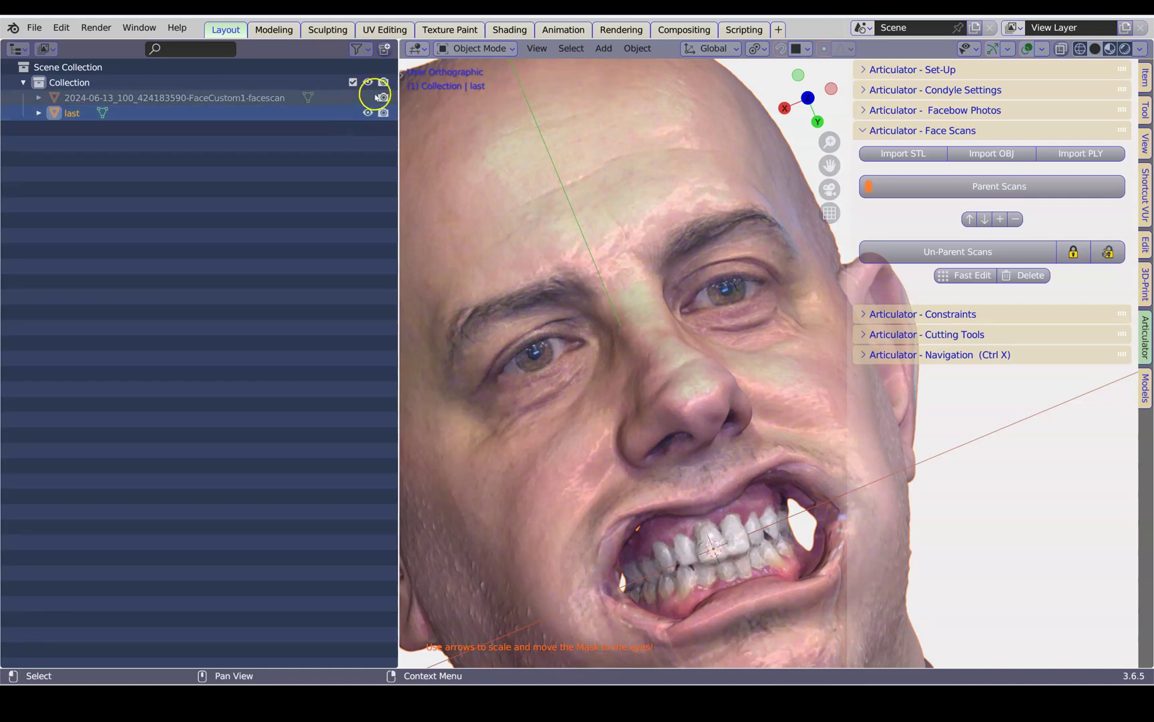
- Unhide the FaceCustom1 scan, select both scans with last as the active object, and parent the scans
left_click(368, 97)
left_click(182, 96)
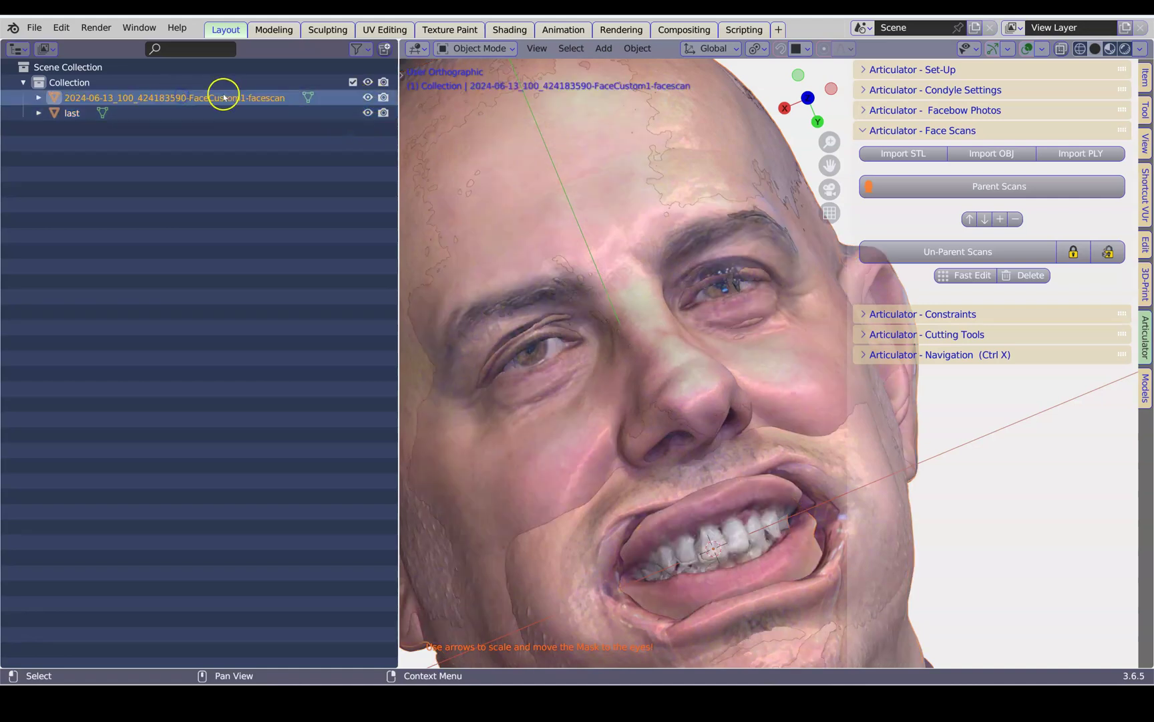
left_click(100, 113)
left_click(78, 98, "ctrl")
left_click(76, 114, "ctrl")
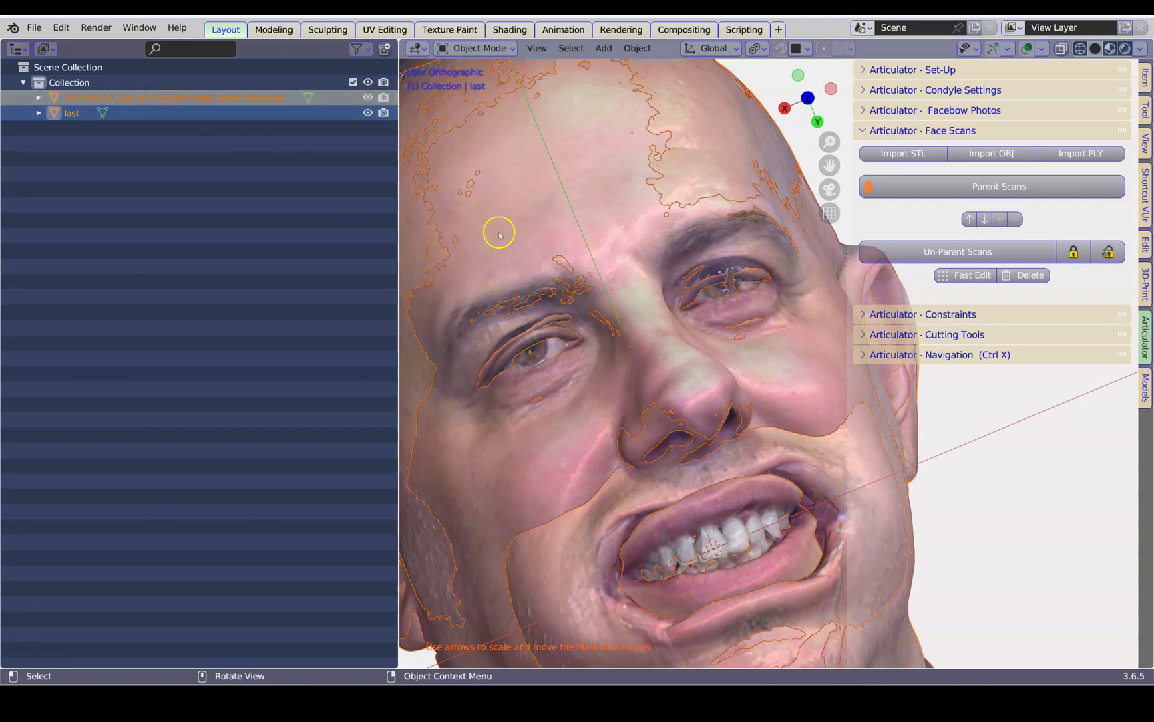
left_click(976, 190)
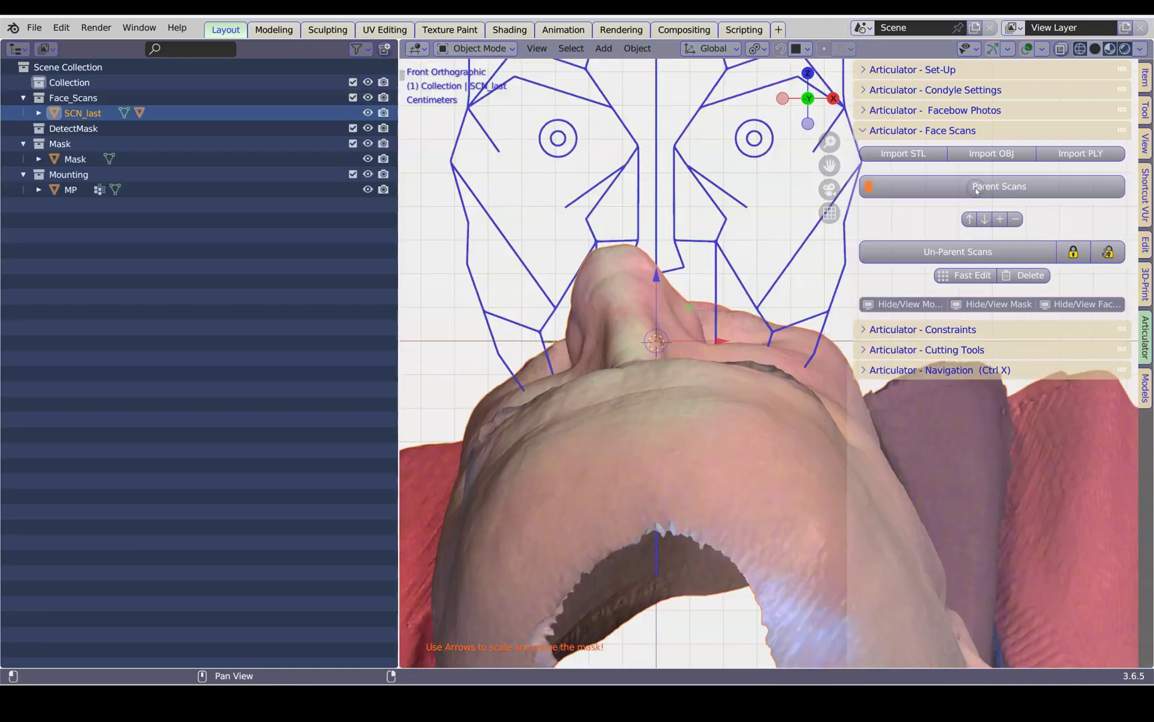
- Narrow the outliner and rotate the parented scan about -170° in the front view
left_click(694, 326)
left_click_drag(398, 321, 158, 350)
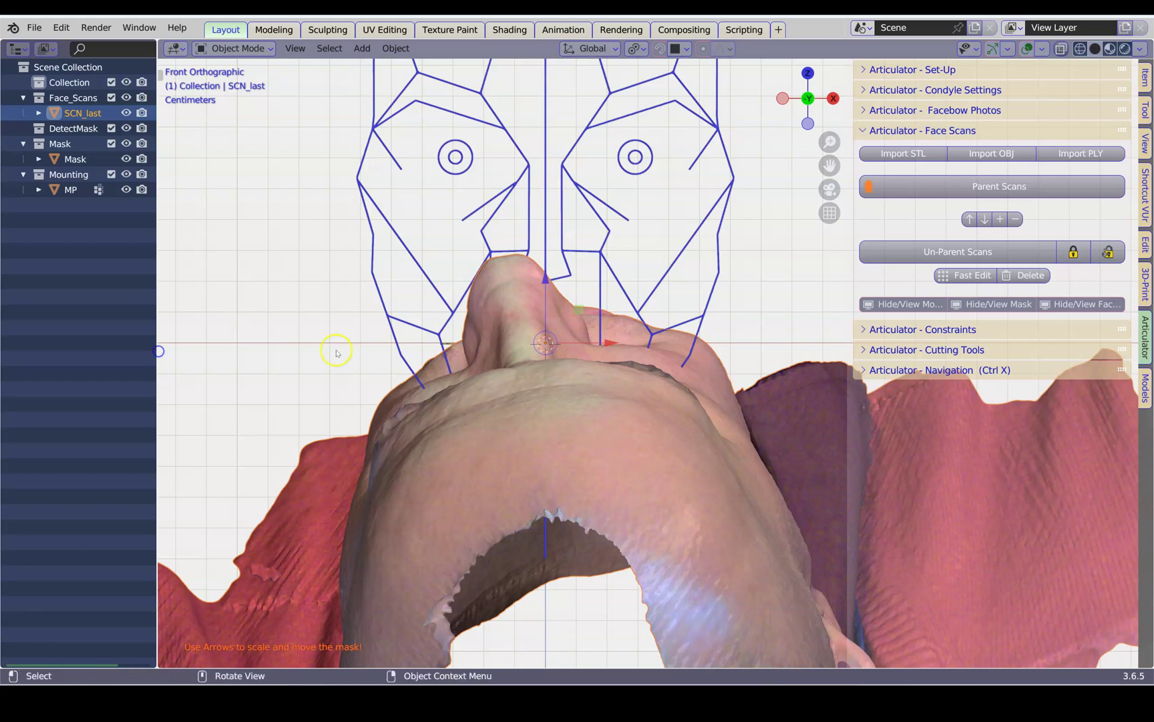
scroll(468, 351, "down", 1)
middle_click_drag(516, 361, 475, 477, "shift")
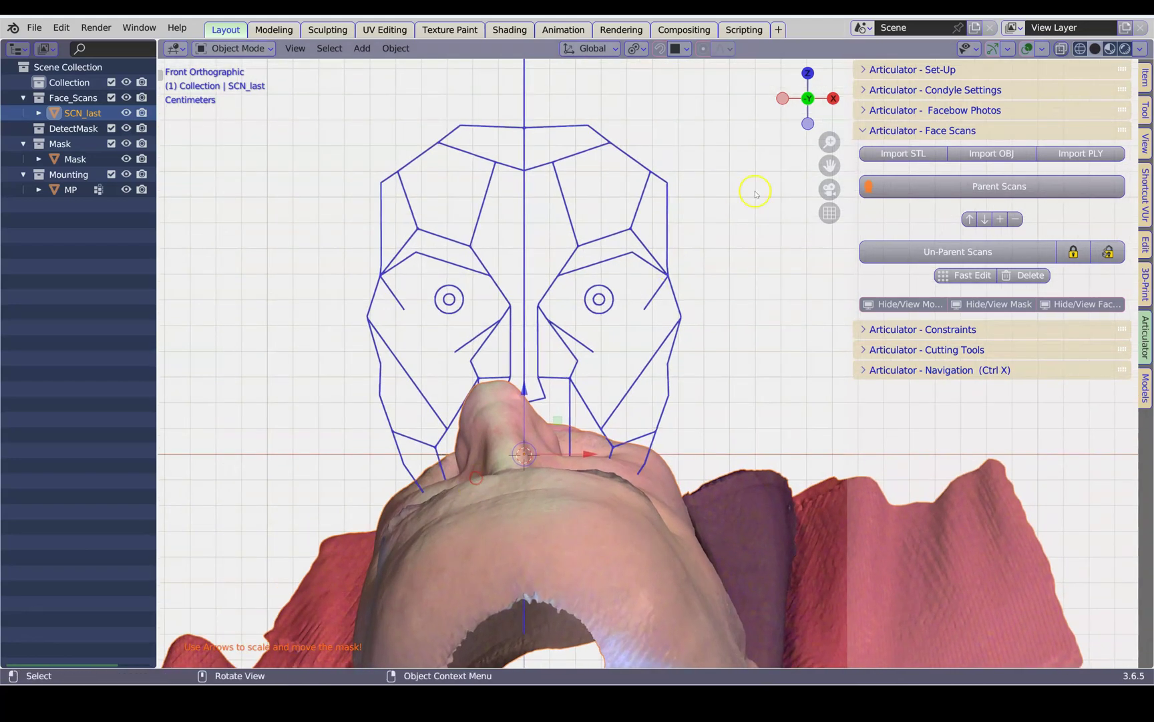
scroll(595, 445, "down", 2)
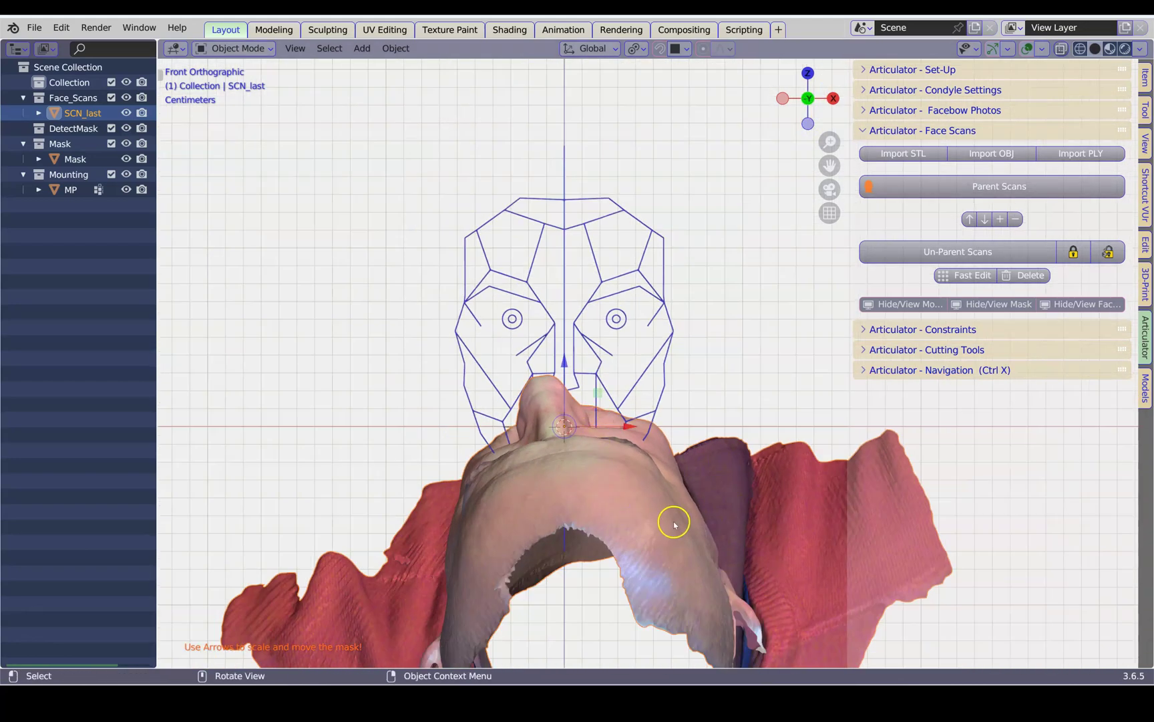
key("r")
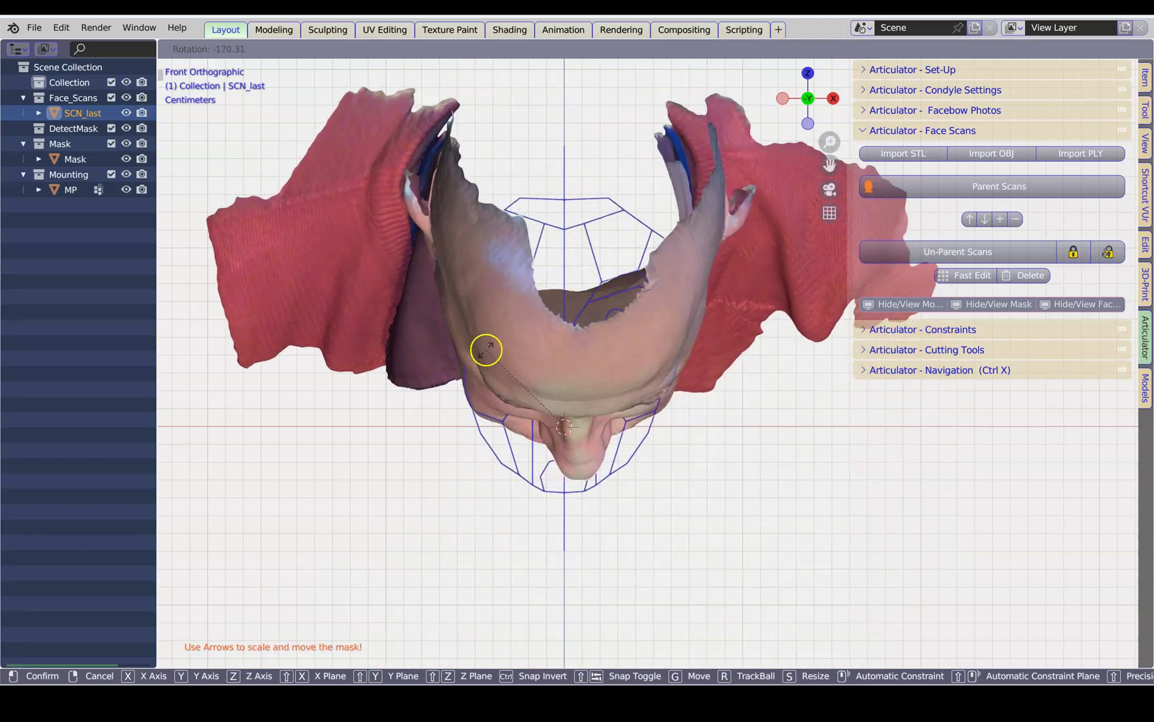
left_click(485, 348)
- Rotate the parented scan about the global X axis until the face looks forward behind the mask
key("r")
key("x")
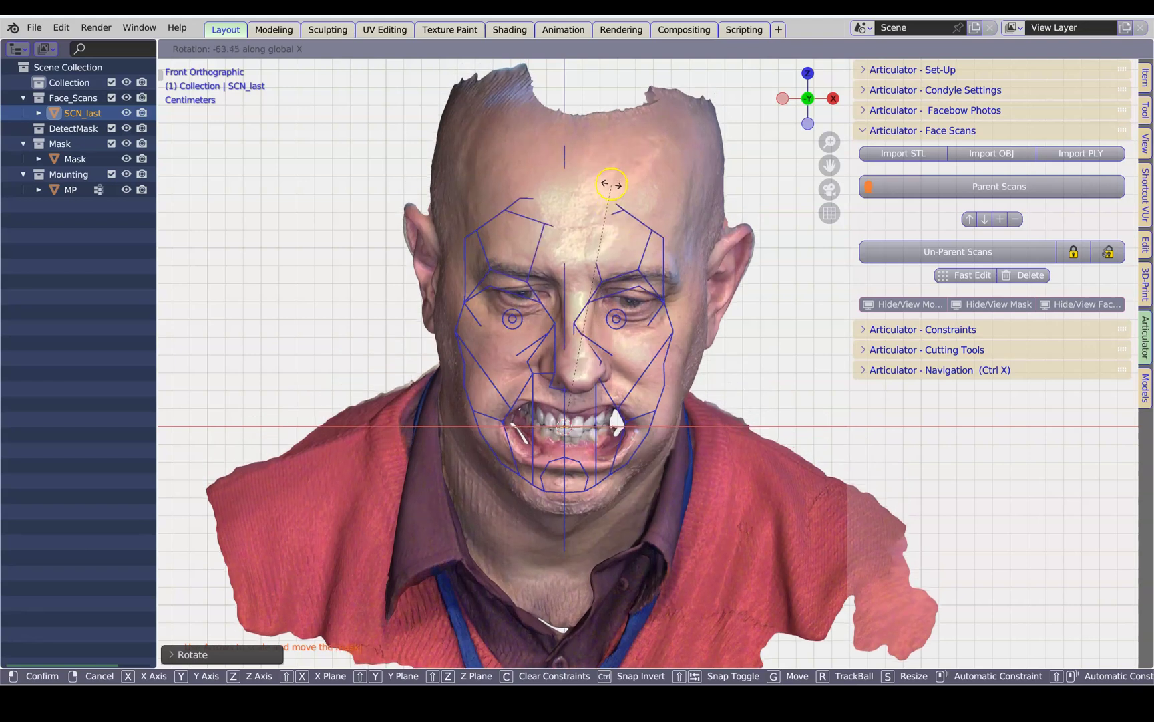
left_click(572, 175)
- Move the parented scan forward and upward in side view so the upper front teeth meet the yellow mounting plate
scroll(679, 344, "up", 2)
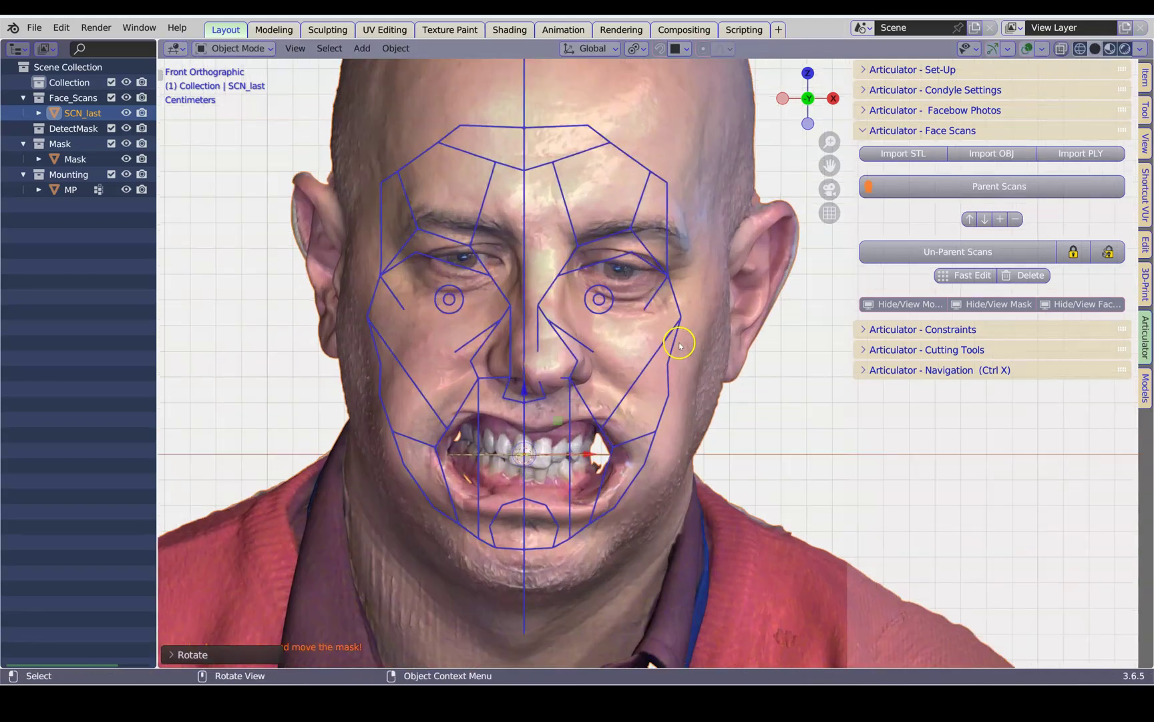
middle_click_drag(680, 348, 364, 428)
scroll(346, 446, "up", 3)
scroll(631, 387, "down", 4)
scroll(534, 400, "up", 4)
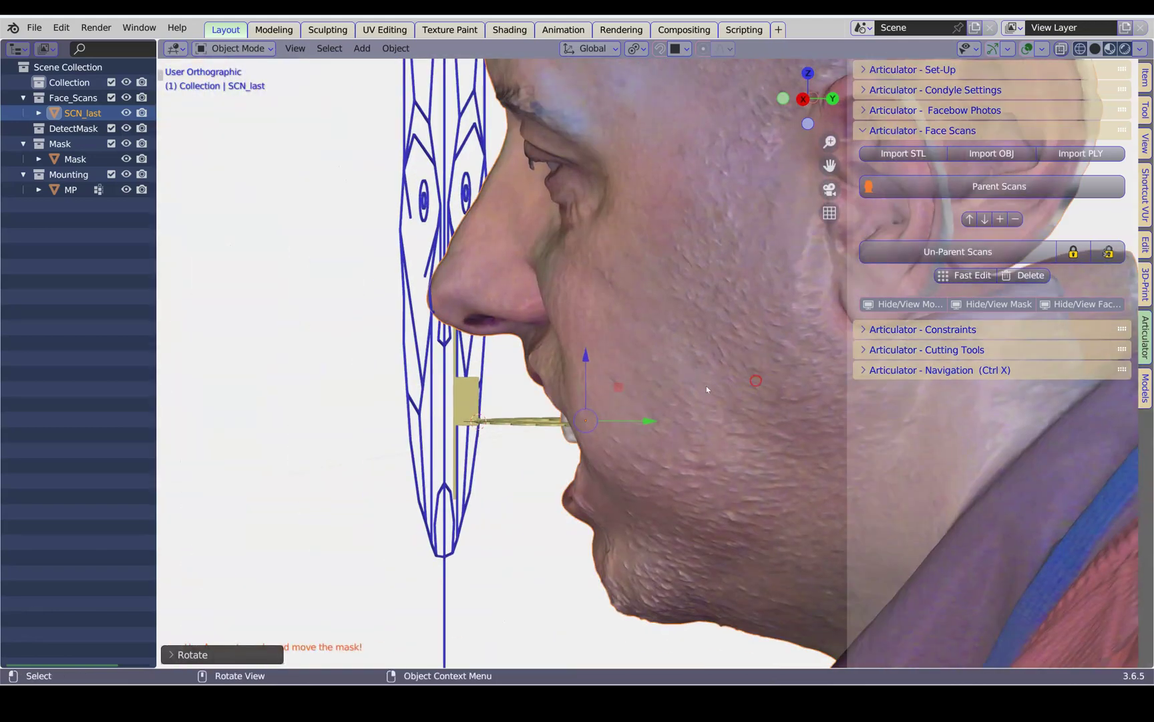
middle_click_drag(534, 399, 528, 405)
left_click_drag(529, 405, 439, 448)
left_click_drag(380, 362, 379, 366)
scroll(394, 417, "up", 2)
middle_click_drag(325, 456, 646, 425, "shift")
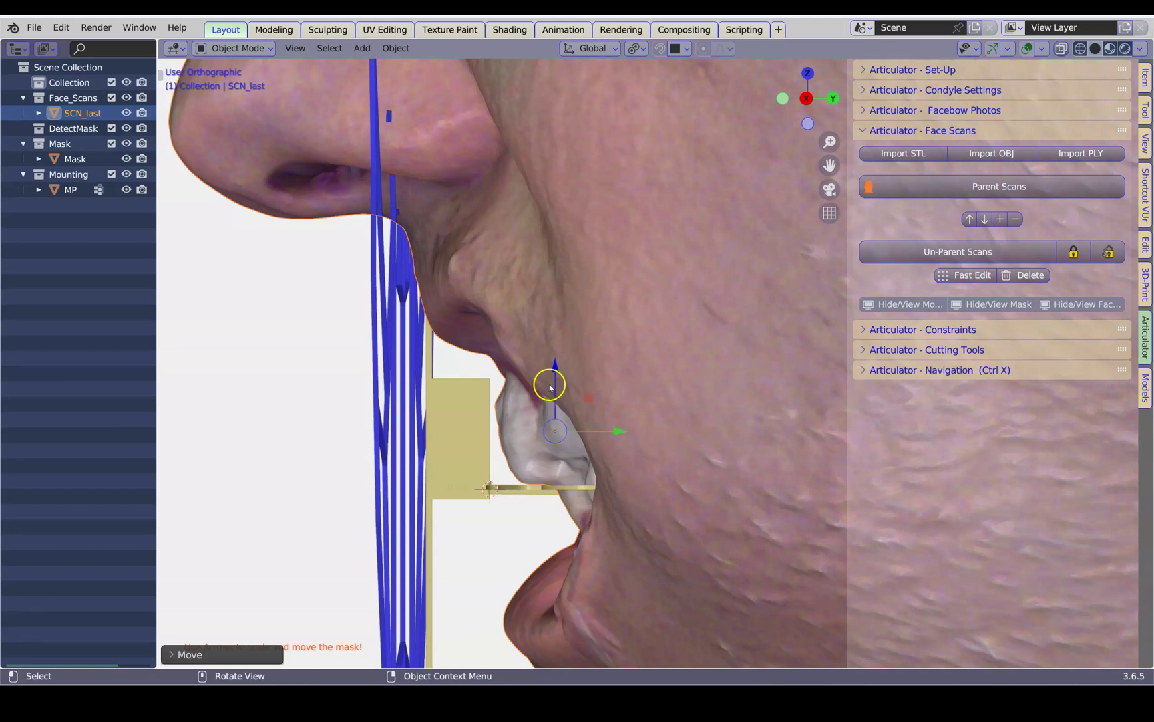
- Rotate the parented scan about 1.2° in the bottom view so the face squares up with the mask
scroll(508, 401, "down", 2)
middle_click_drag(498, 446, 461, 428)
key("grave")
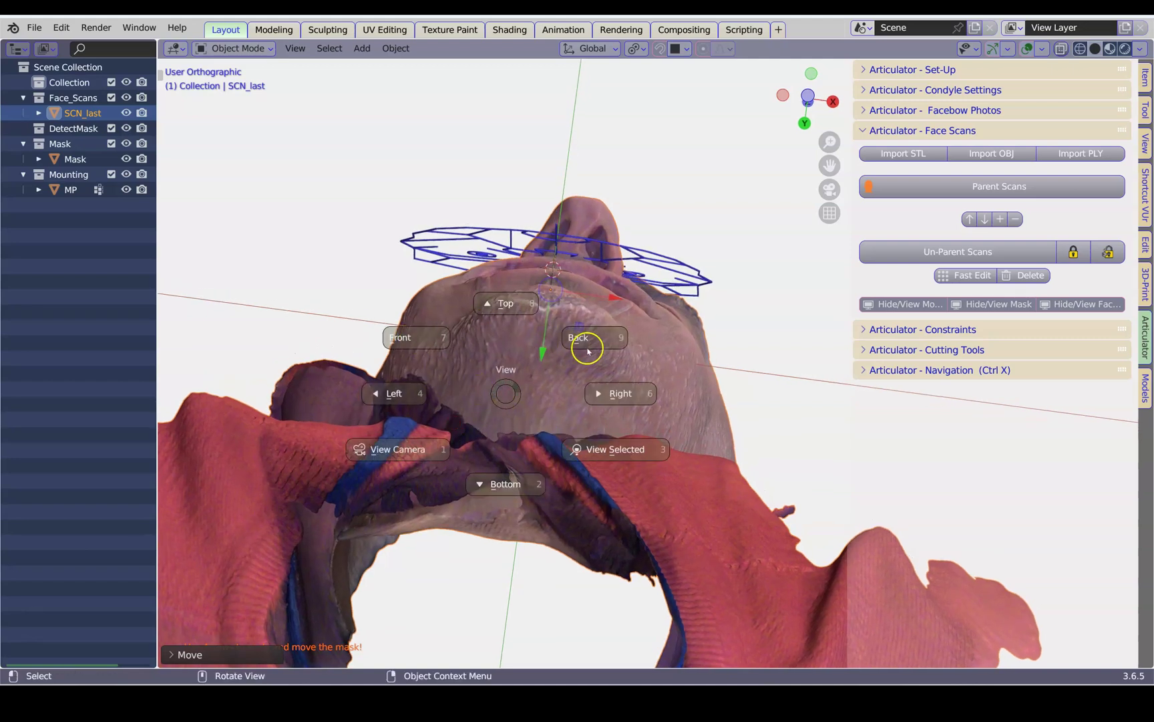
left_click(505, 484)
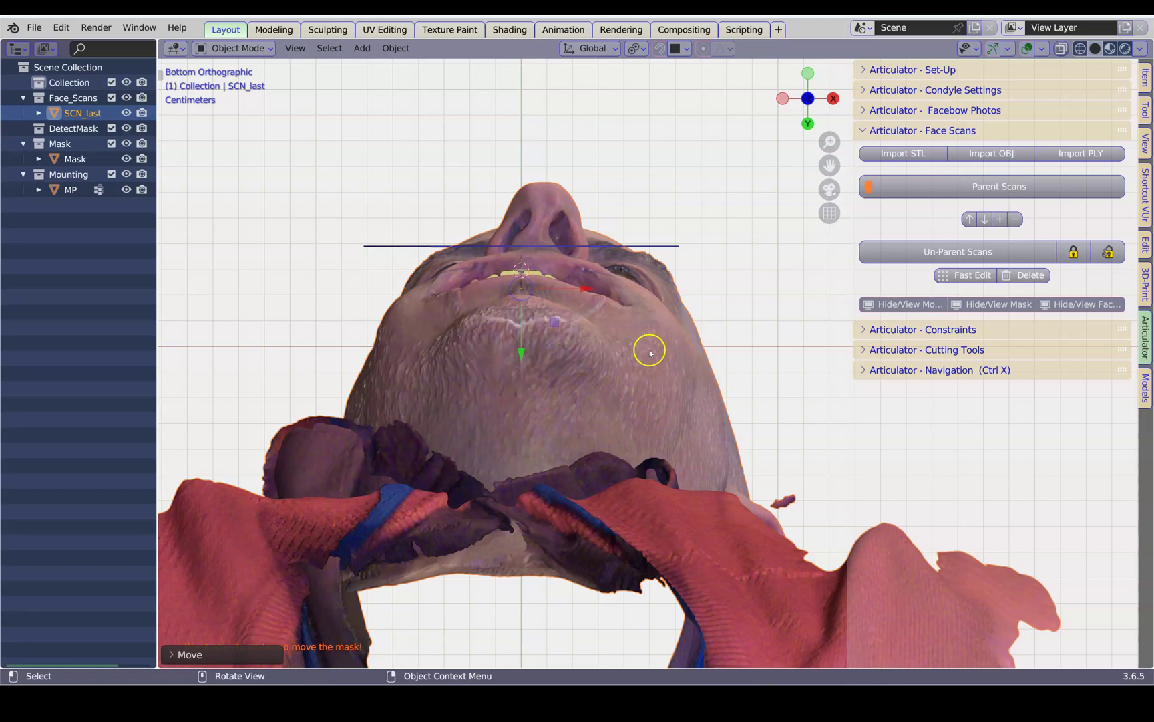
key("r")
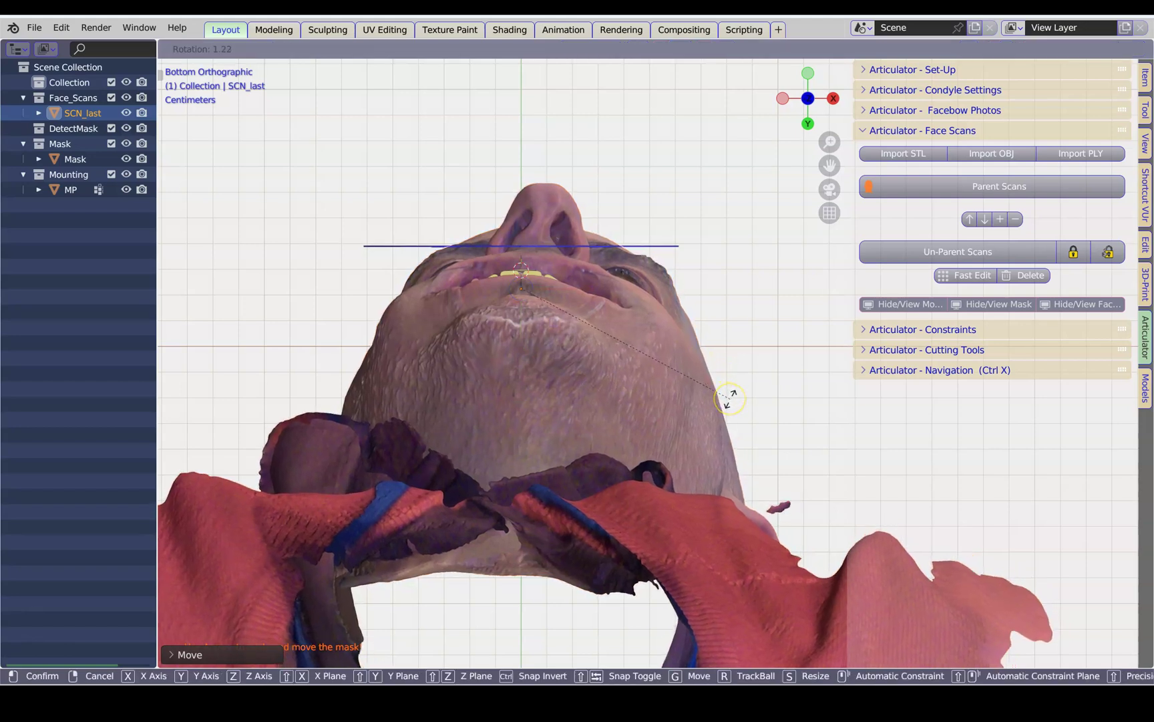
left_click(730, 399)
- Raise the mask from the patient's cheeks until its eye rings come close to the eyes
middle_click_drag(530, 267, 531, 420)
scroll(532, 420, "up", 2)
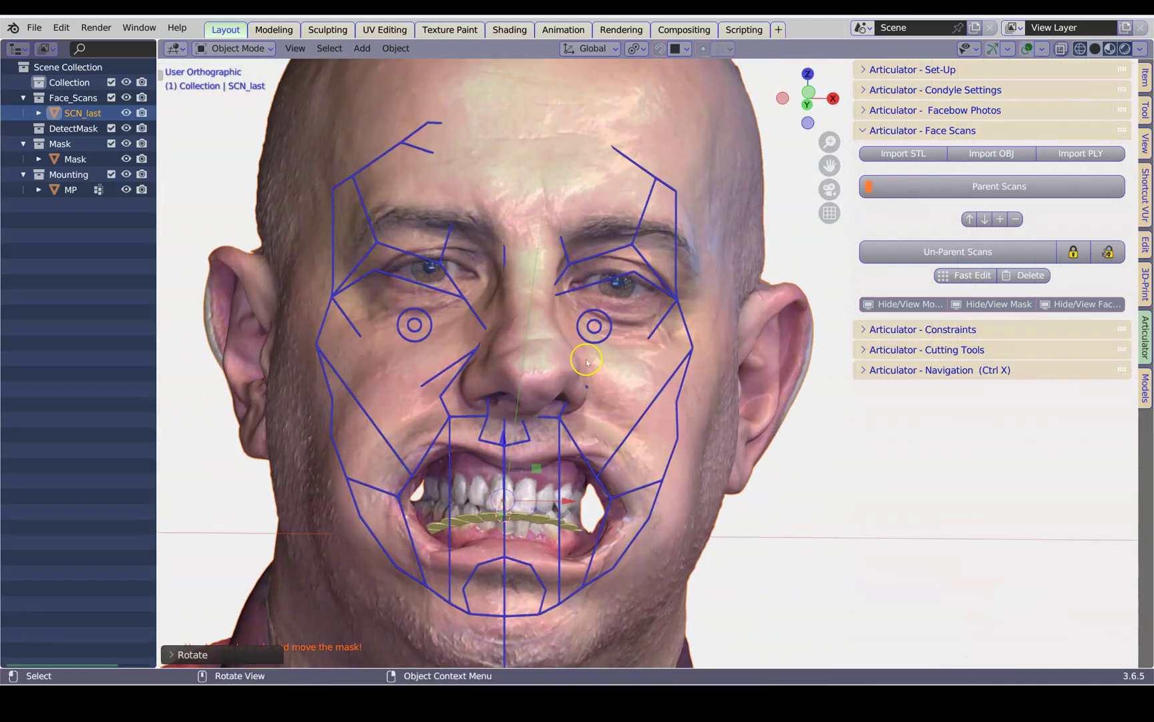
left_click(970, 219)
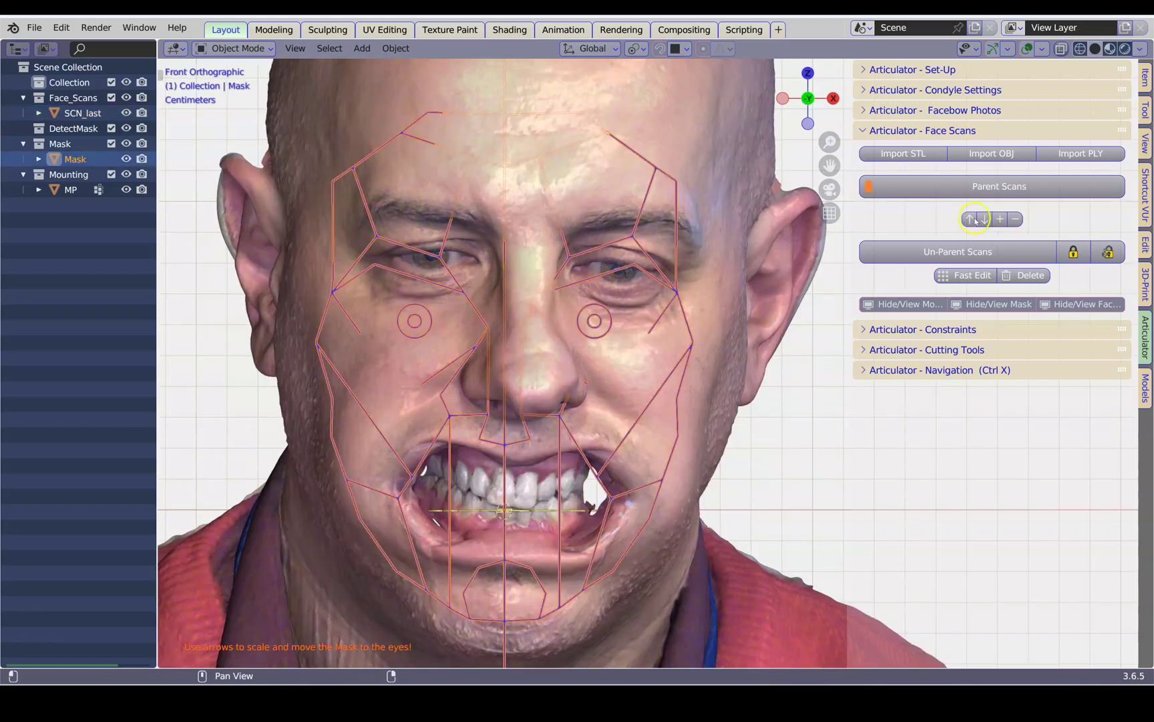
left_click(971, 221)
left_click(971, 221)
left_click(971, 221)
left_click(970, 221)
left_click(971, 221)
left_click(971, 221)
left_click(970, 221)
left_click(970, 221)
key("Up")
key("Up")
key("Up")
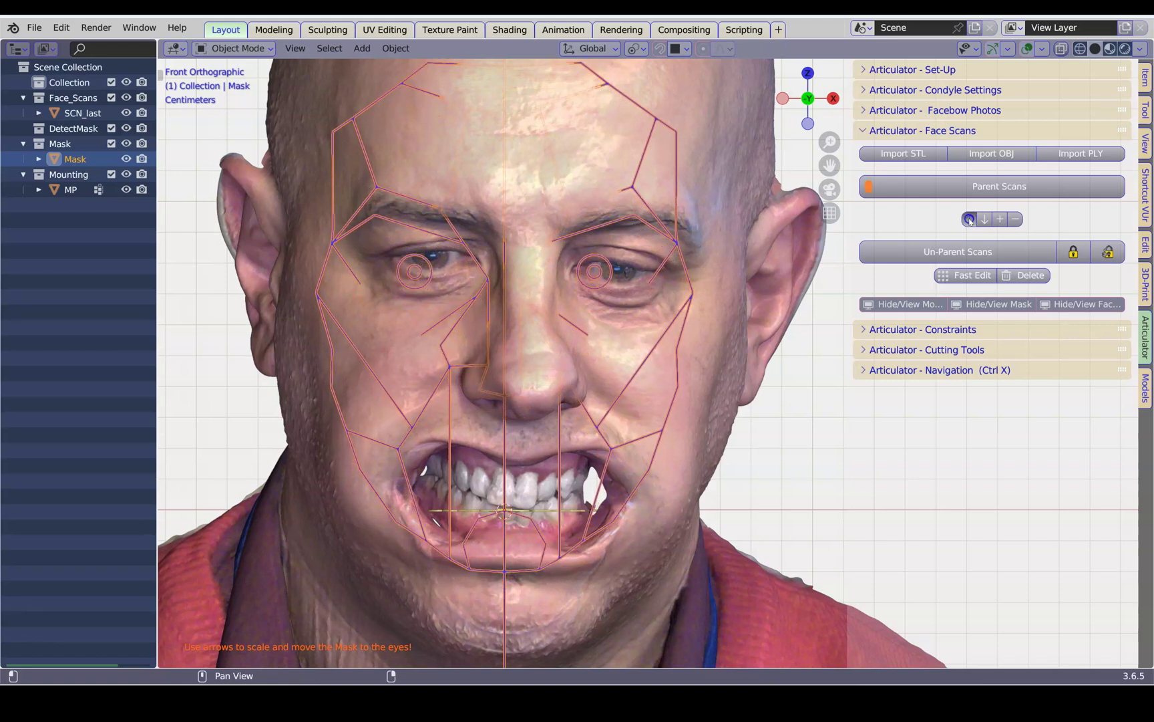
- Fine-tune the mask's height at the pupils and enlarge it by one increment
left_click(986, 220)
left_click(968, 220)
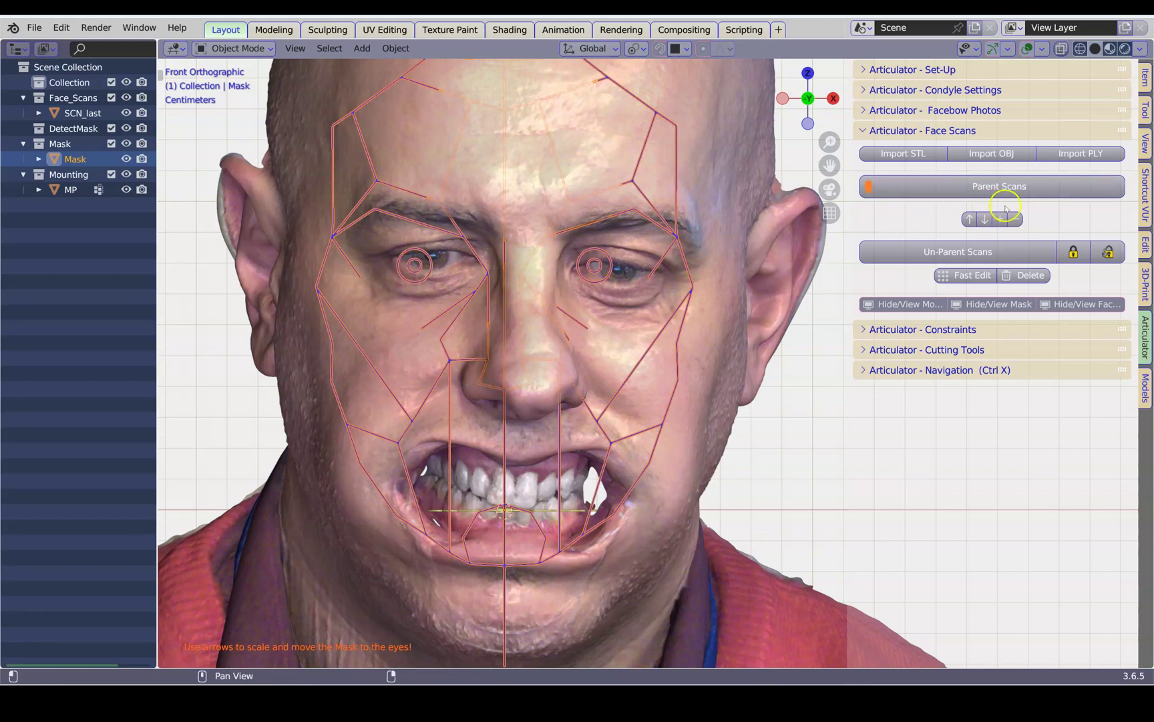
left_click(970, 219)
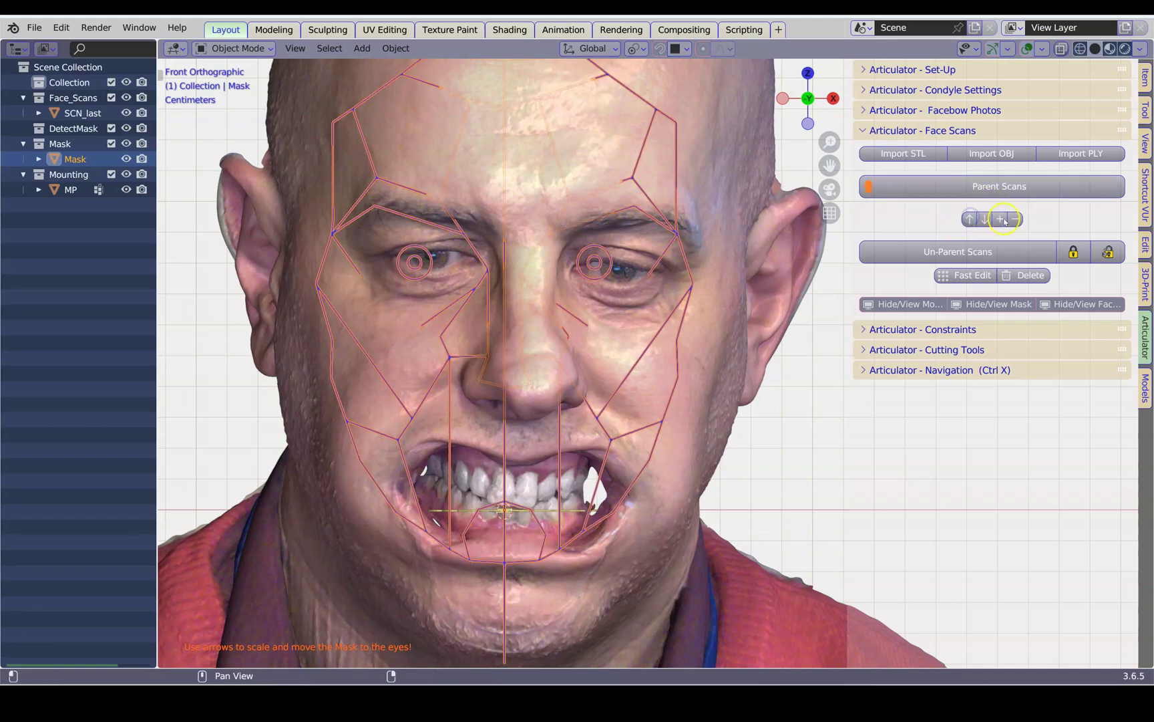
left_click(1001, 219)
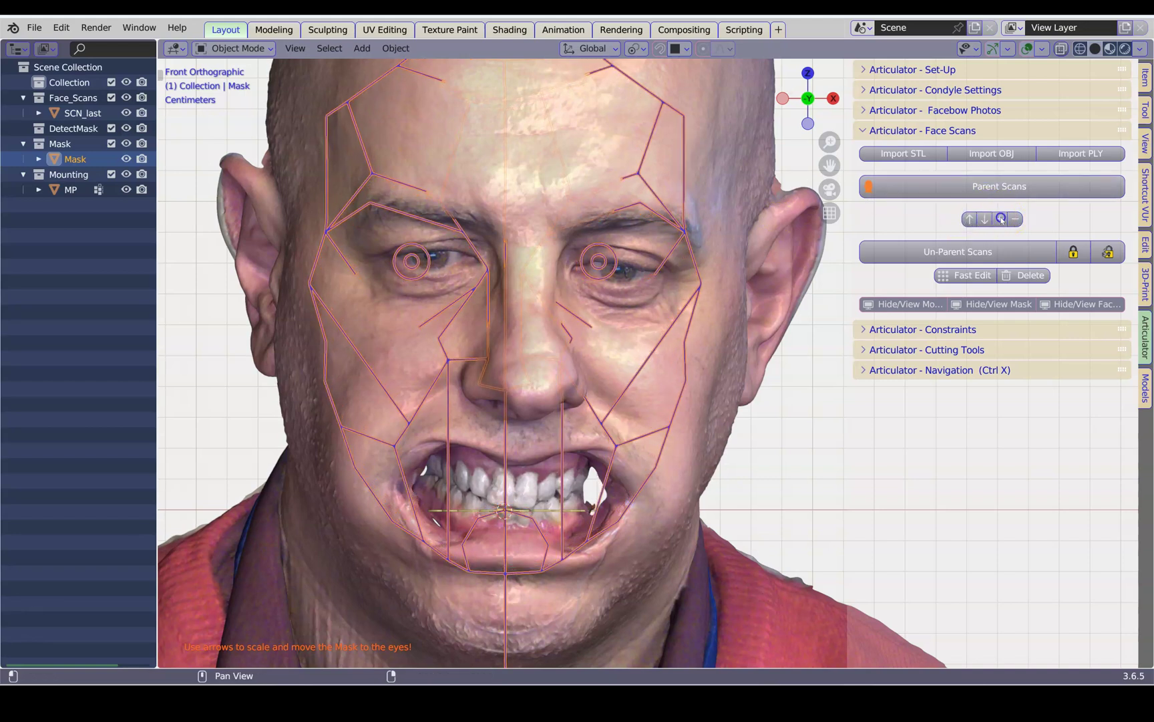
- Rotate the parented scan about -2.3° in the front view and shift it about -3.8 mm along X under the mask
left_click(728, 214)
scroll(728, 214, "down", 2)
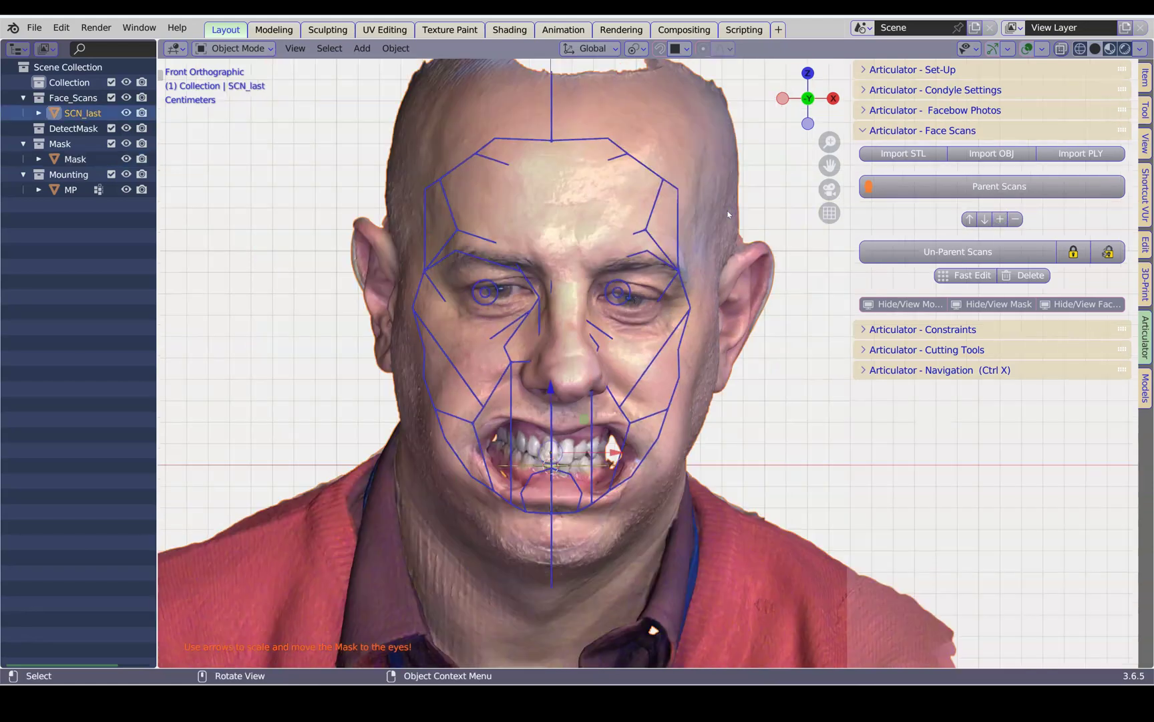
scroll(766, 248, "up", 1)
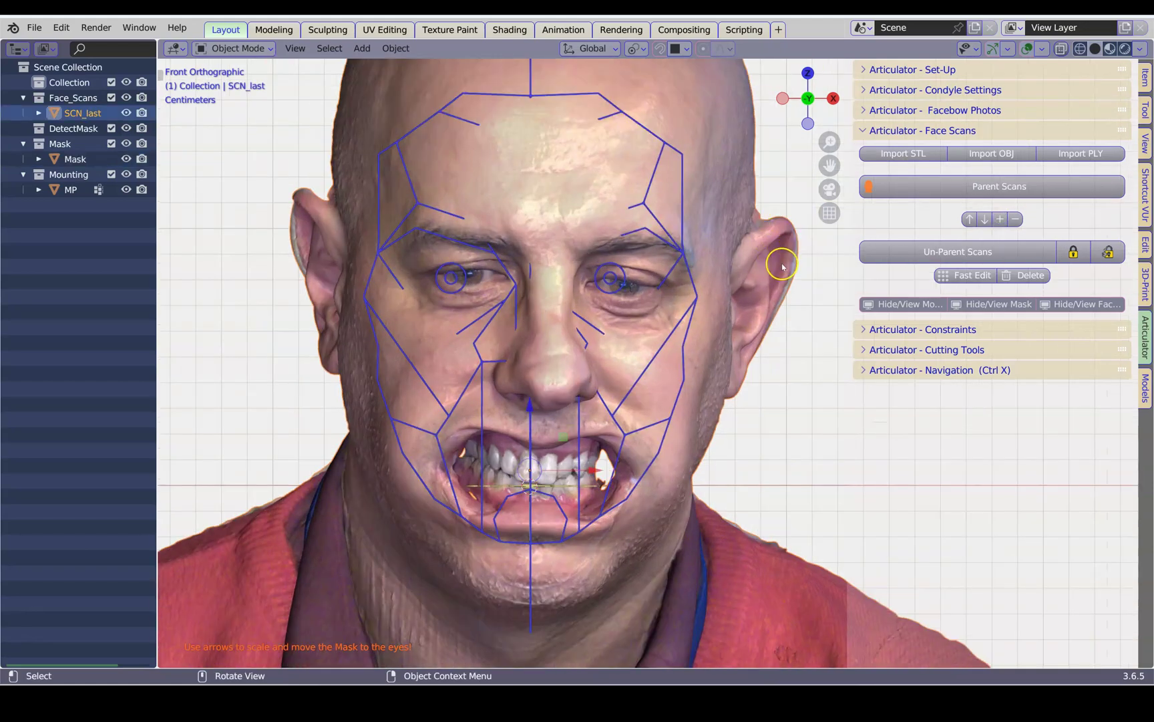
key("r")
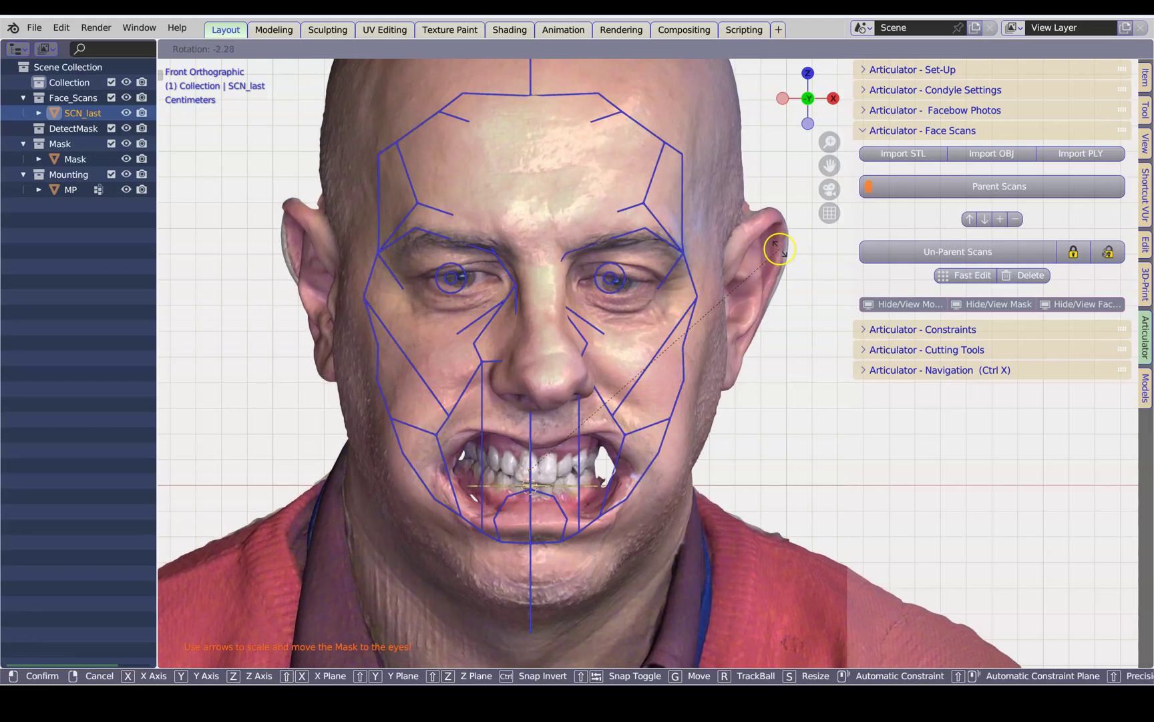
left_click(779, 250)
scroll(415, 291, "up", 3)
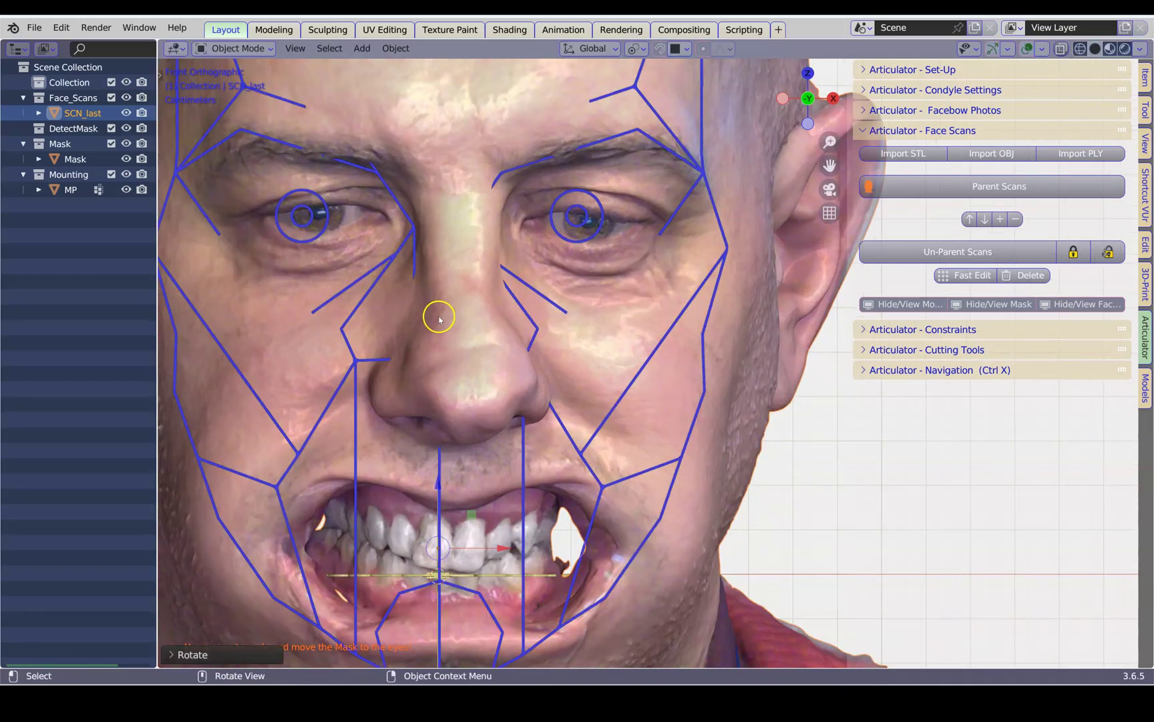
key("g")
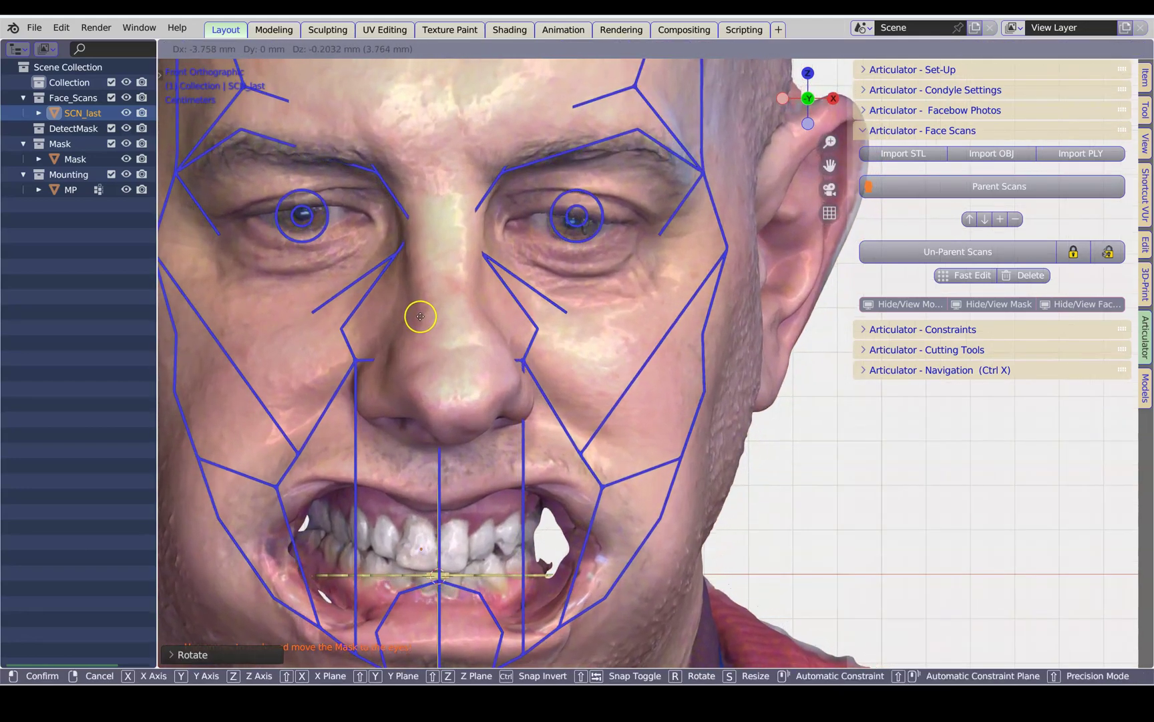
left_click(420, 316)
- Rotate the parented scan about -1.3° and move it about 1.9 mm along X to fit the pupils to the eye rings
left_click_drag(159, 278, 25, 287)
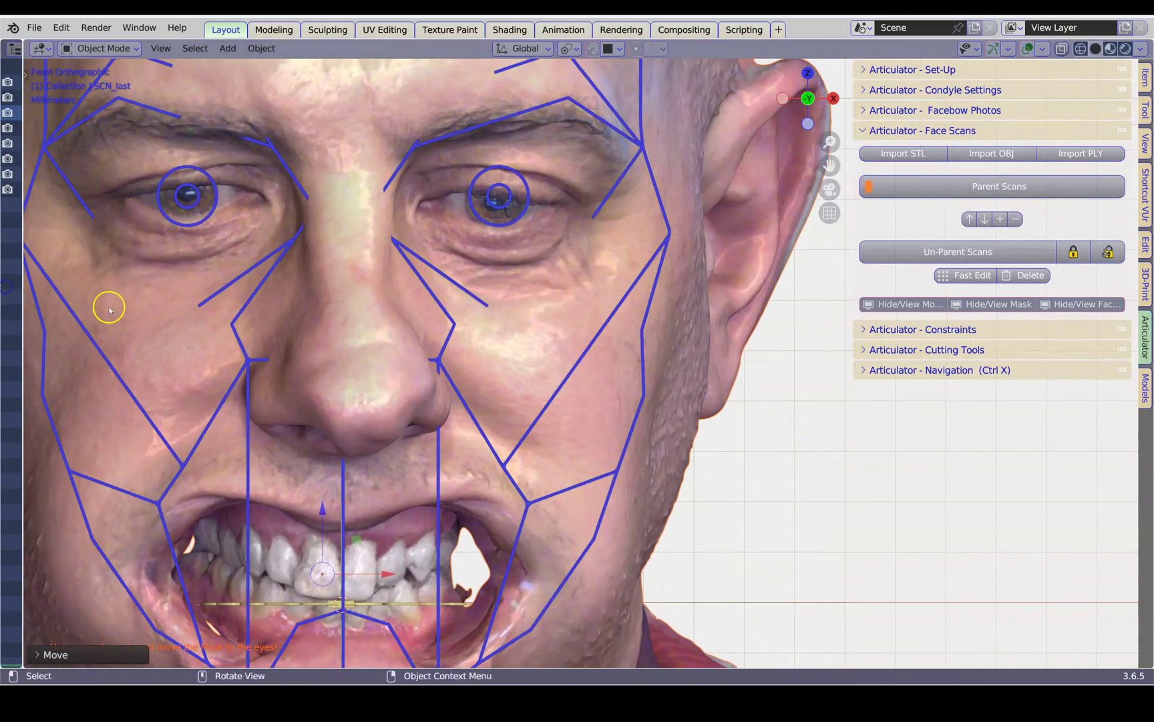
middle_click_drag(322, 328, 513, 441, "shift")
scroll(693, 436, "up", 2)
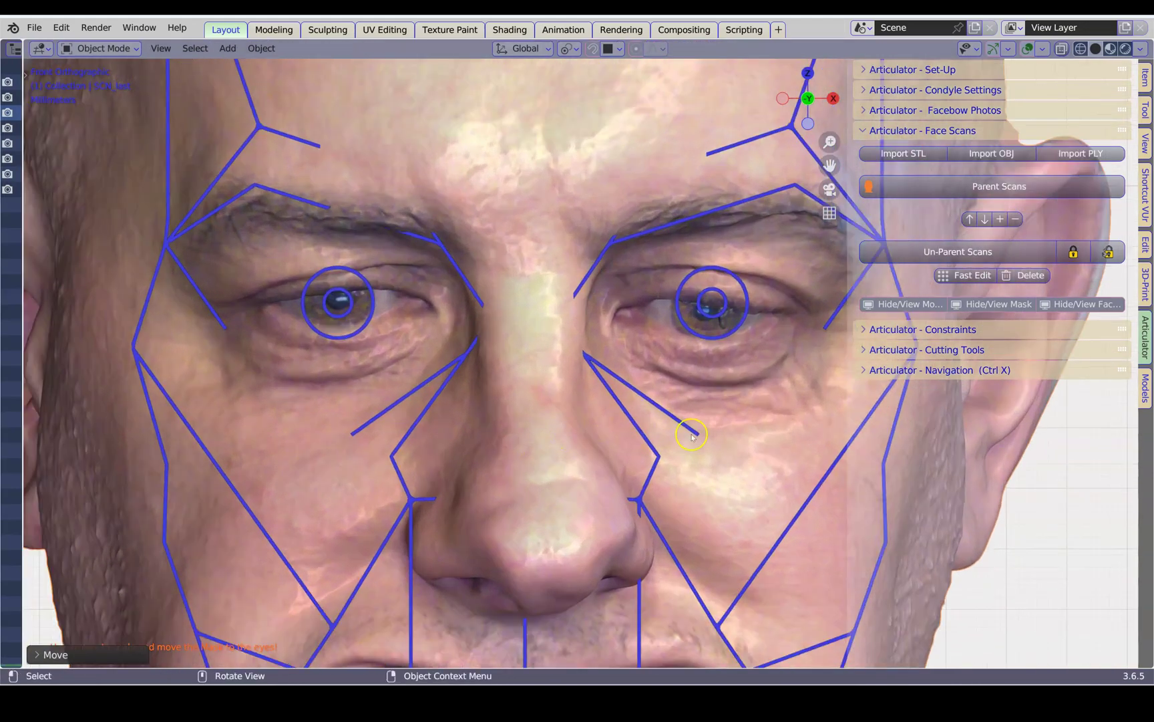
key("r")
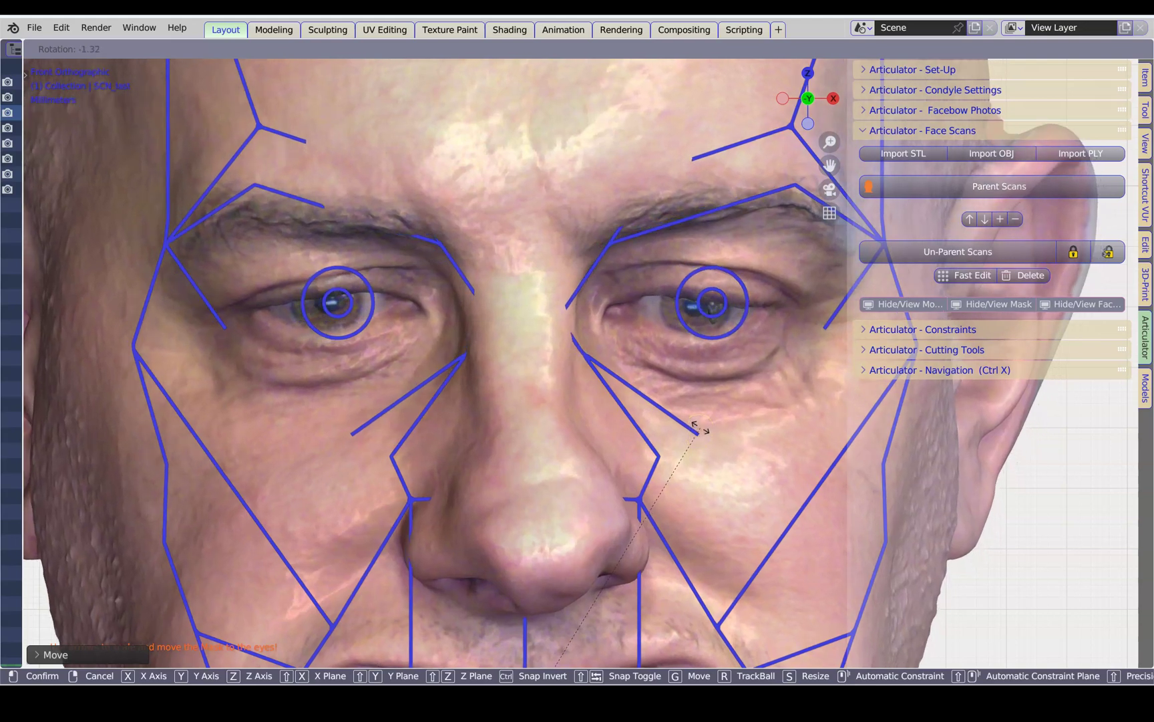
left_click(696, 428)
key("g")
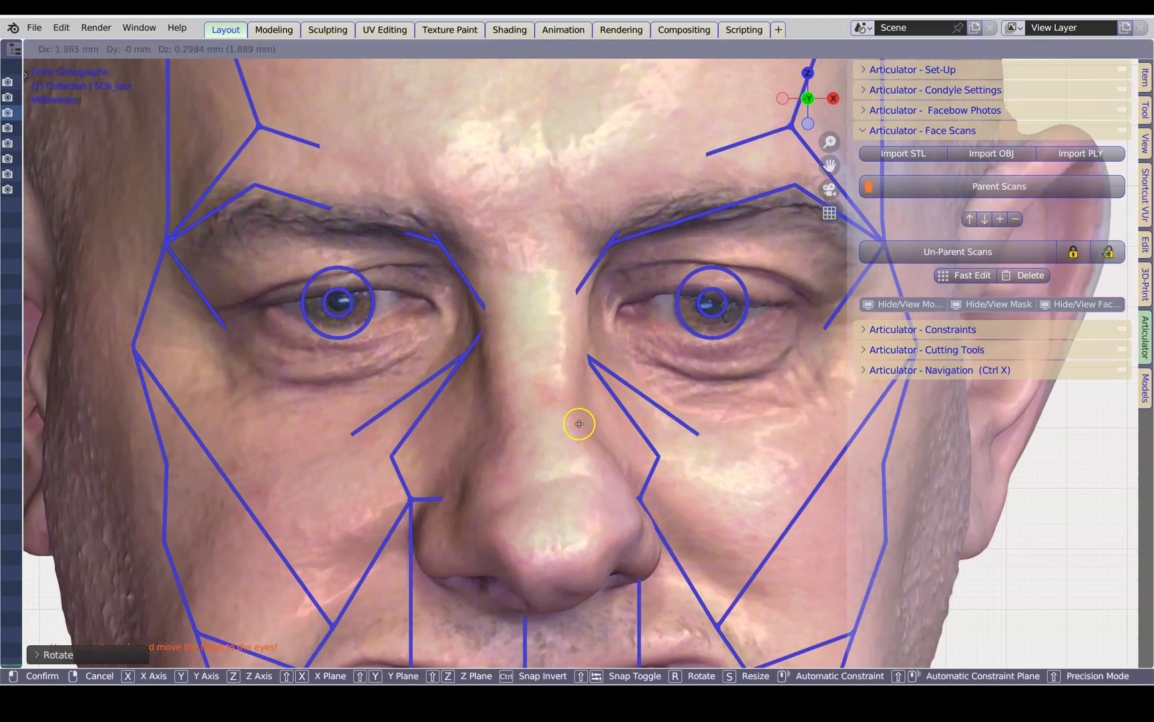
left_click(578, 421)
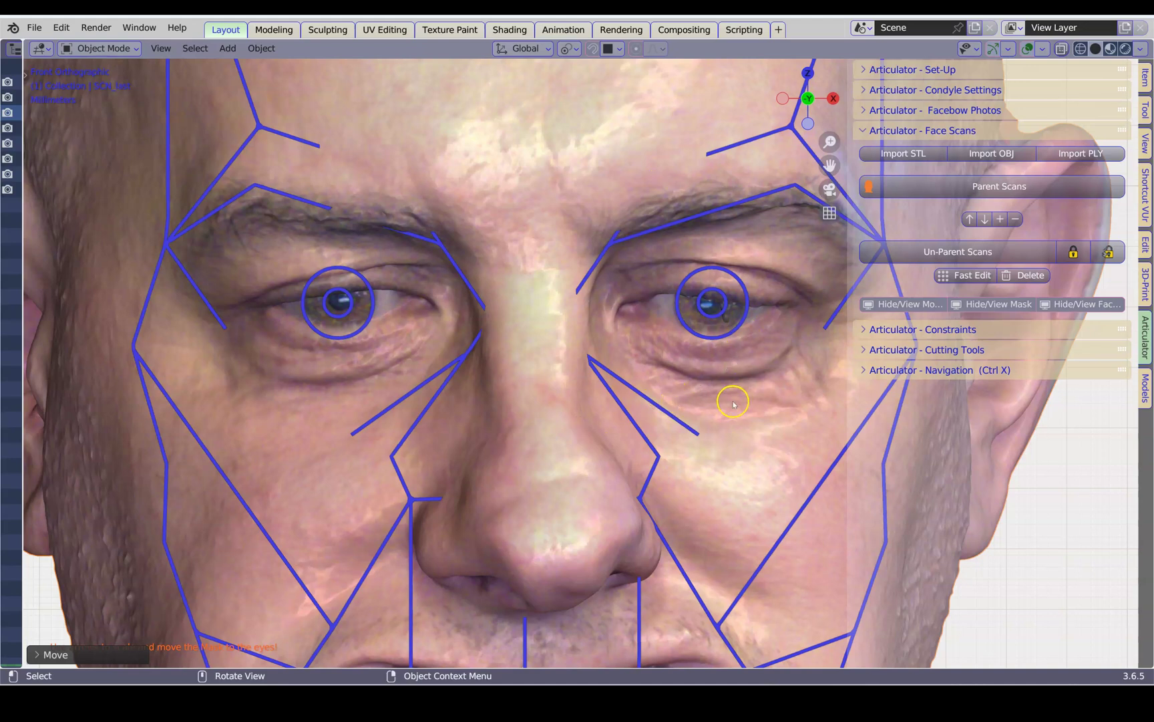
- Centre the pupils in the mask's eye rings with two small negative rotations of the parented scan and a slight move between them
key("r")
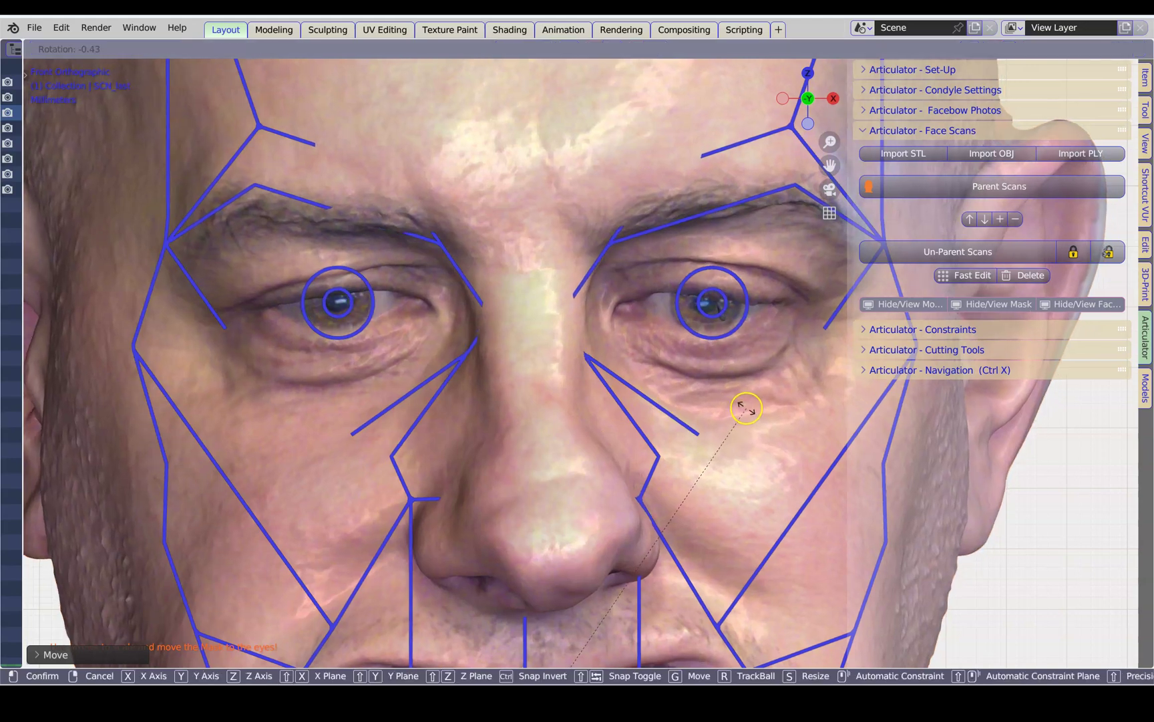
left_click(746, 409)
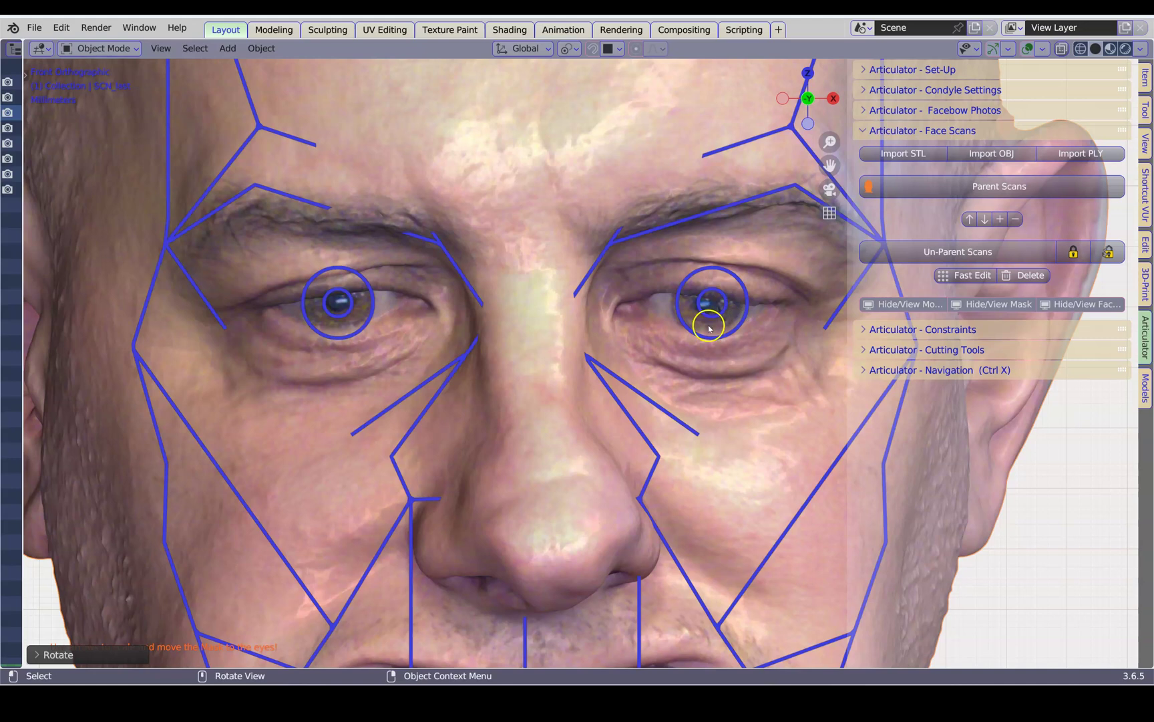
key("g")
left_click(662, 333)
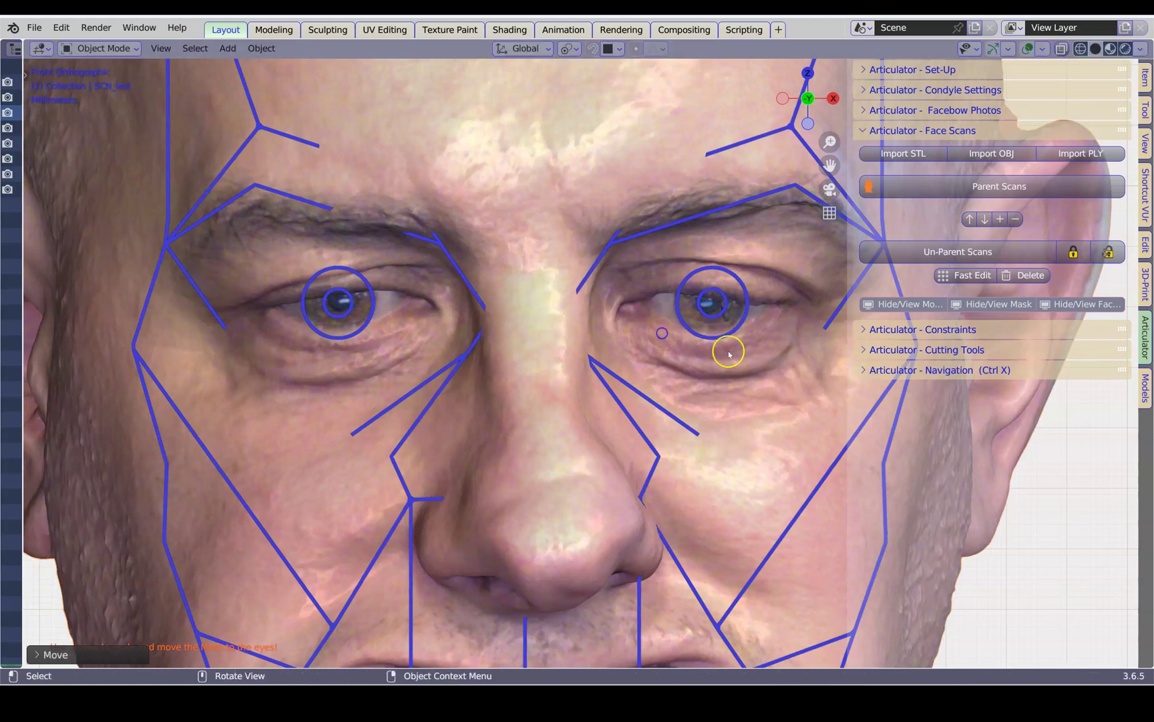
key("r")
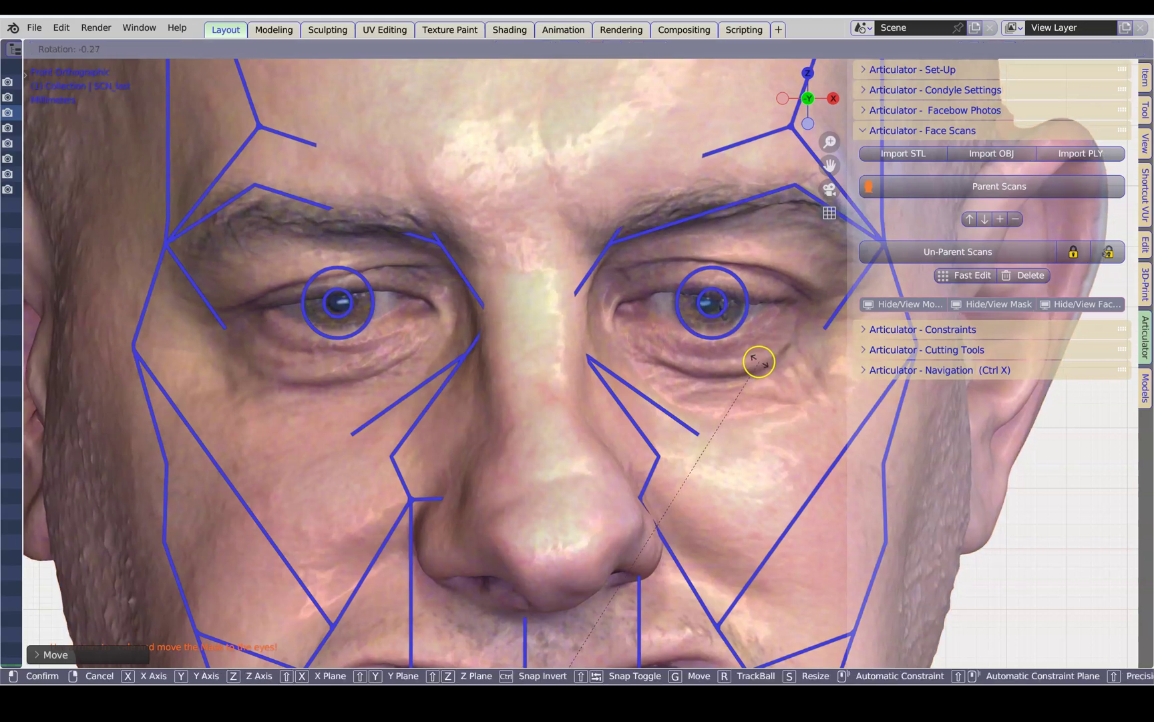
left_click(755, 358)
- Examine how the teeth and midline fit the mounting plate and mask from the front and the side
scroll(587, 202, "down", 4)
scroll(592, 449, "down", 1)
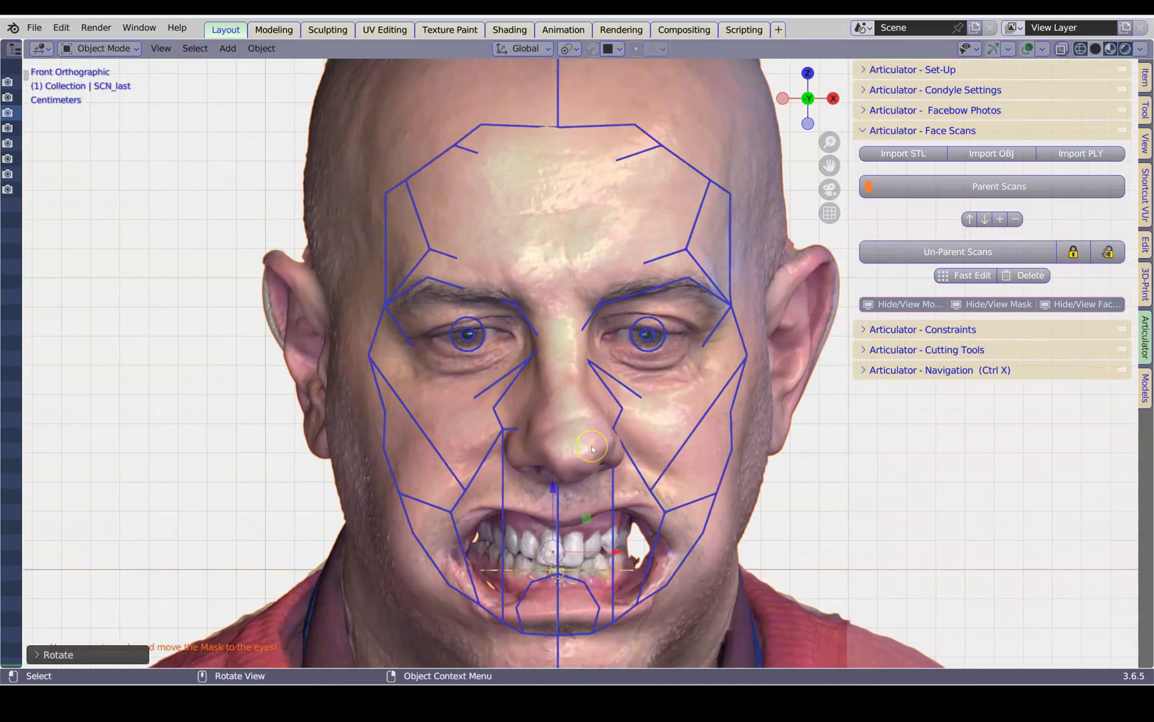
scroll(548, 509, "up", 4)
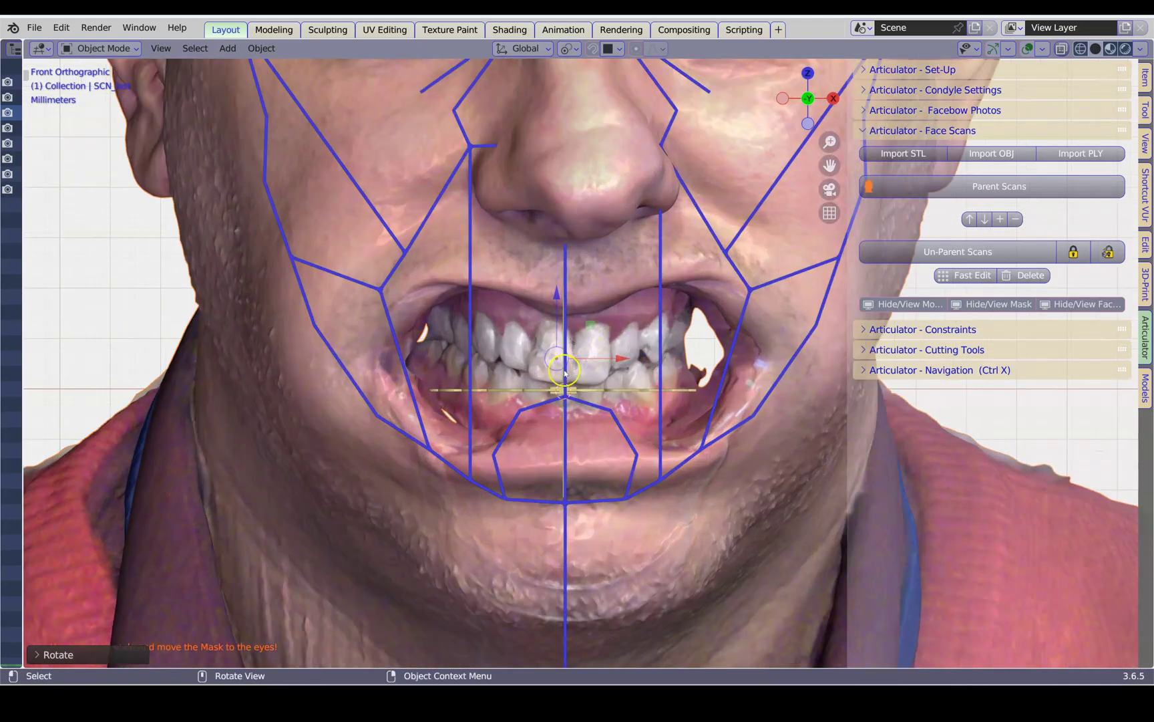
scroll(555, 346, "up", 4)
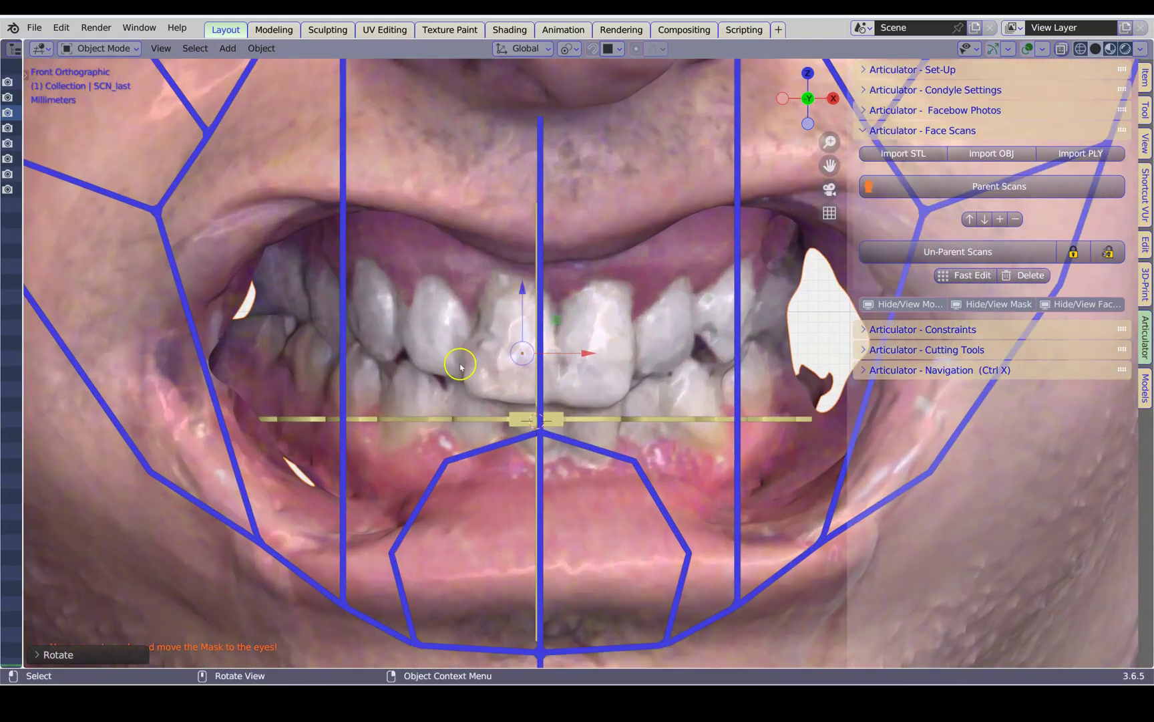
scroll(566, 336, "down", 5)
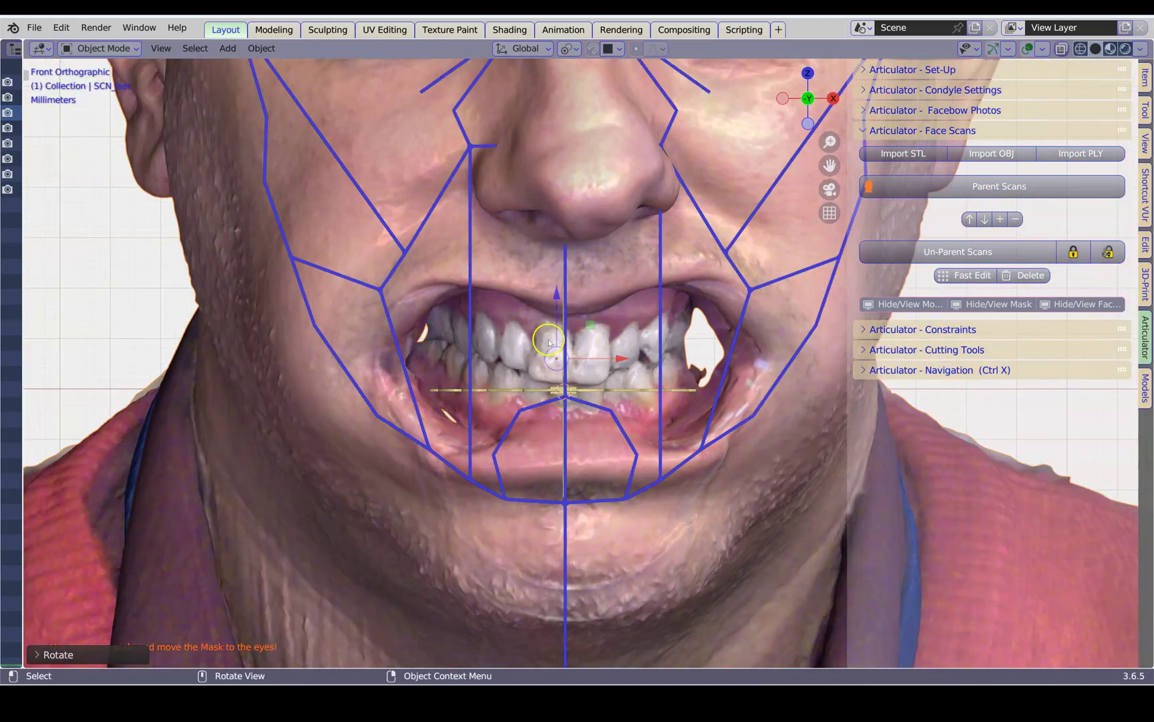
scroll(630, 348, "down", 2)
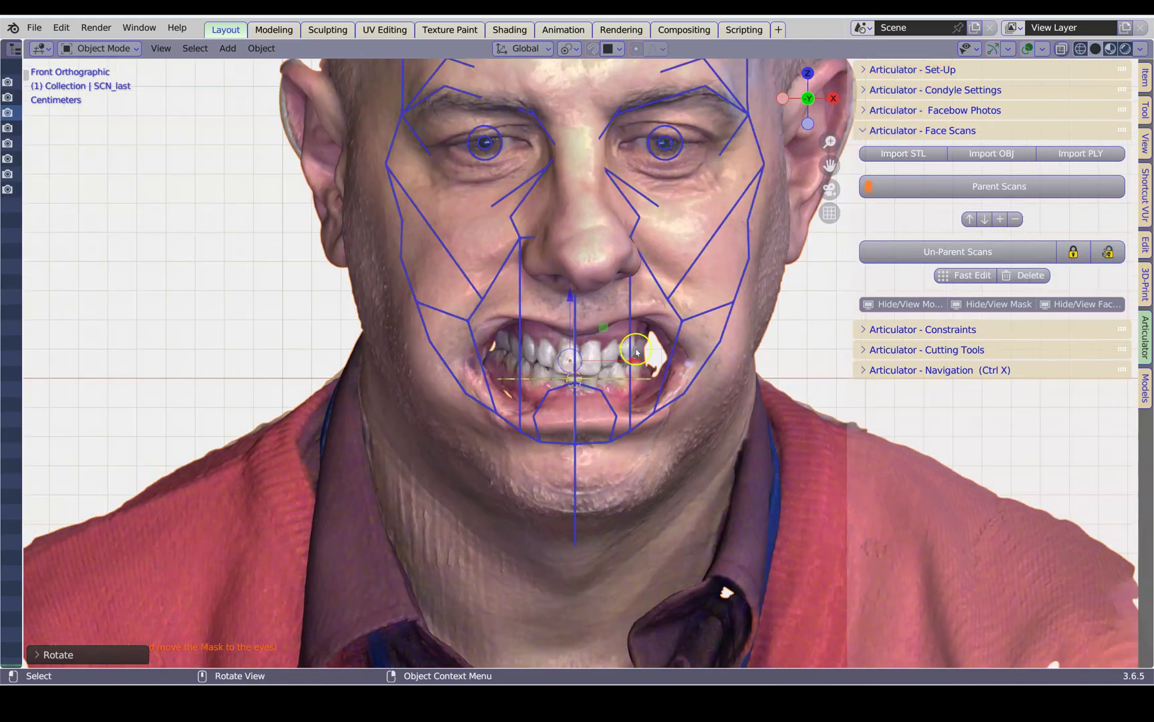
middle_click_drag(642, 350, 585, 536, "shift")
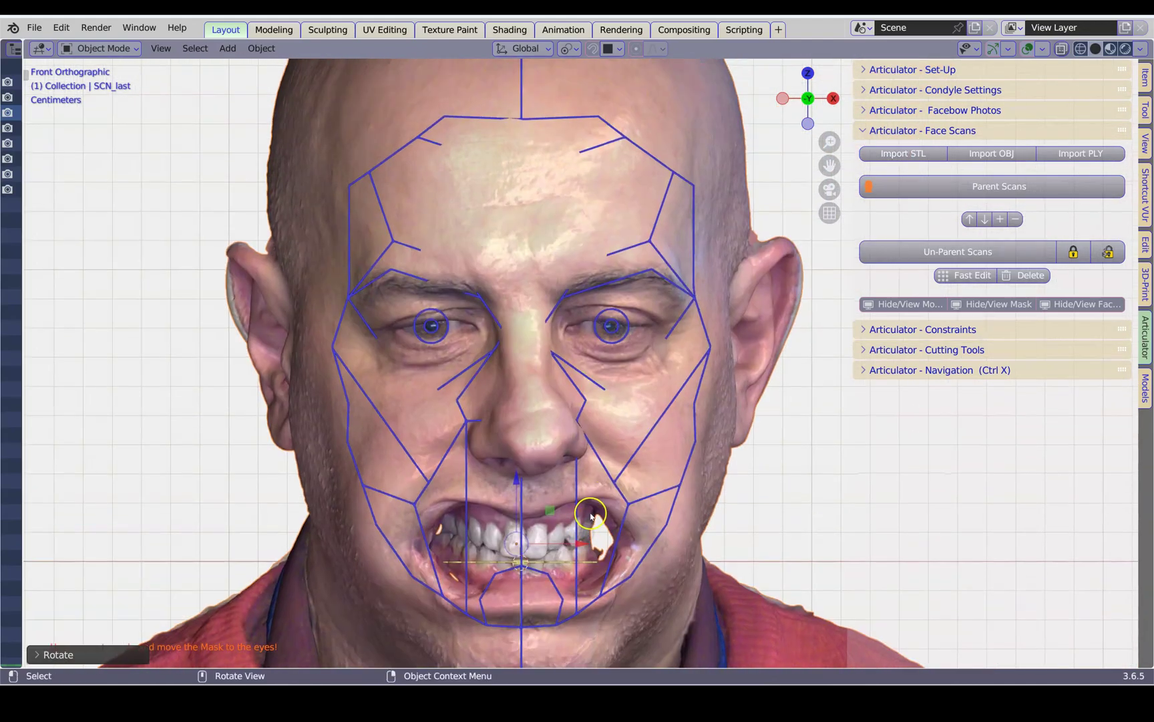
middle_click_drag(717, 401, 598, 430)
scroll(598, 429, "up", 3)
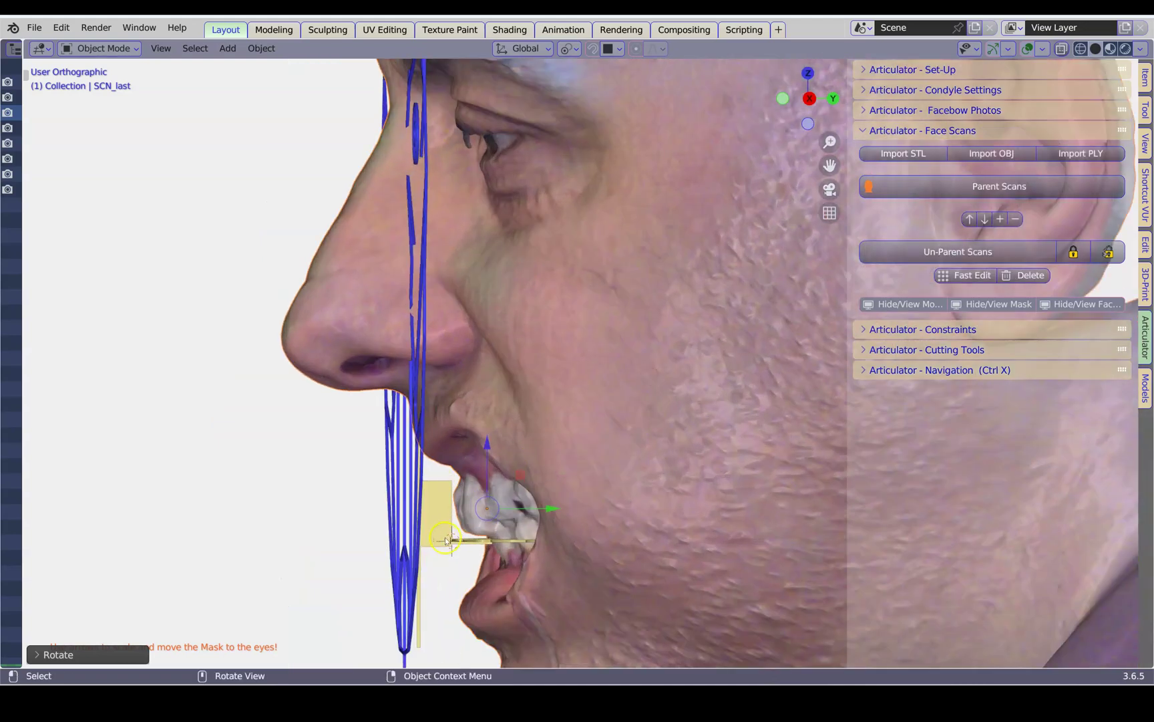
scroll(449, 536, "down", 3)
middle_click_drag(453, 523, 548, 411)
- Un-parent the aligned face scans and widen the outliner to show the full object names
scroll(654, 457, "down", 2)
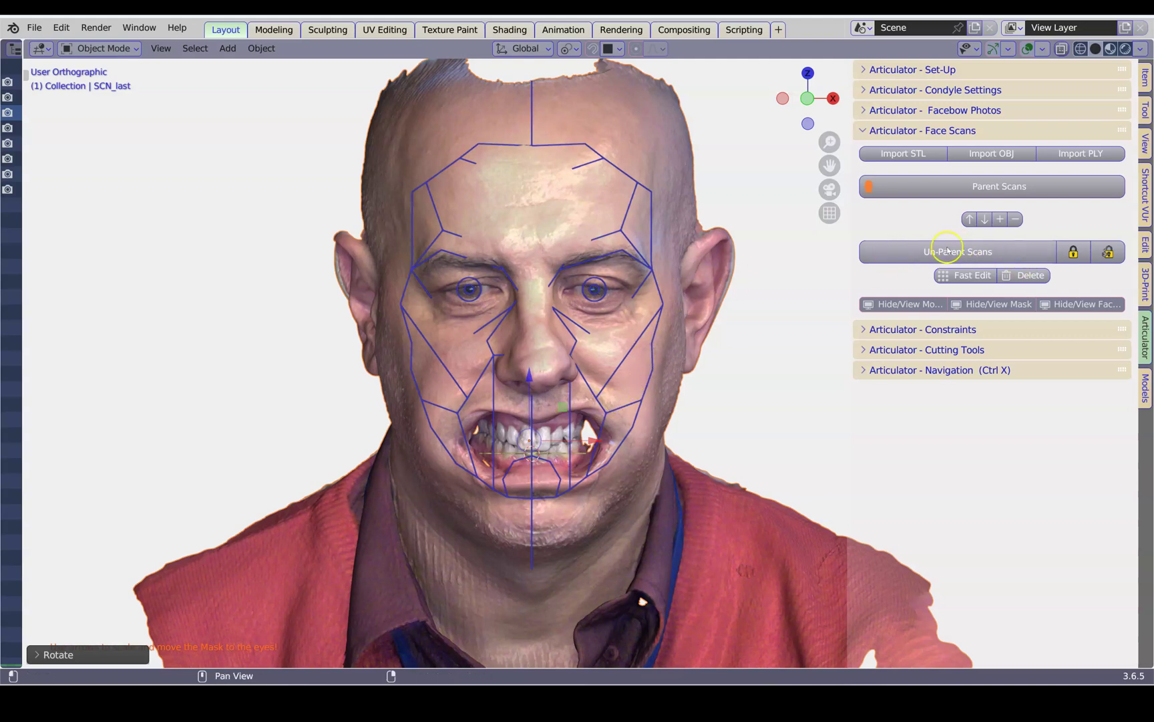
left_click(968, 252)
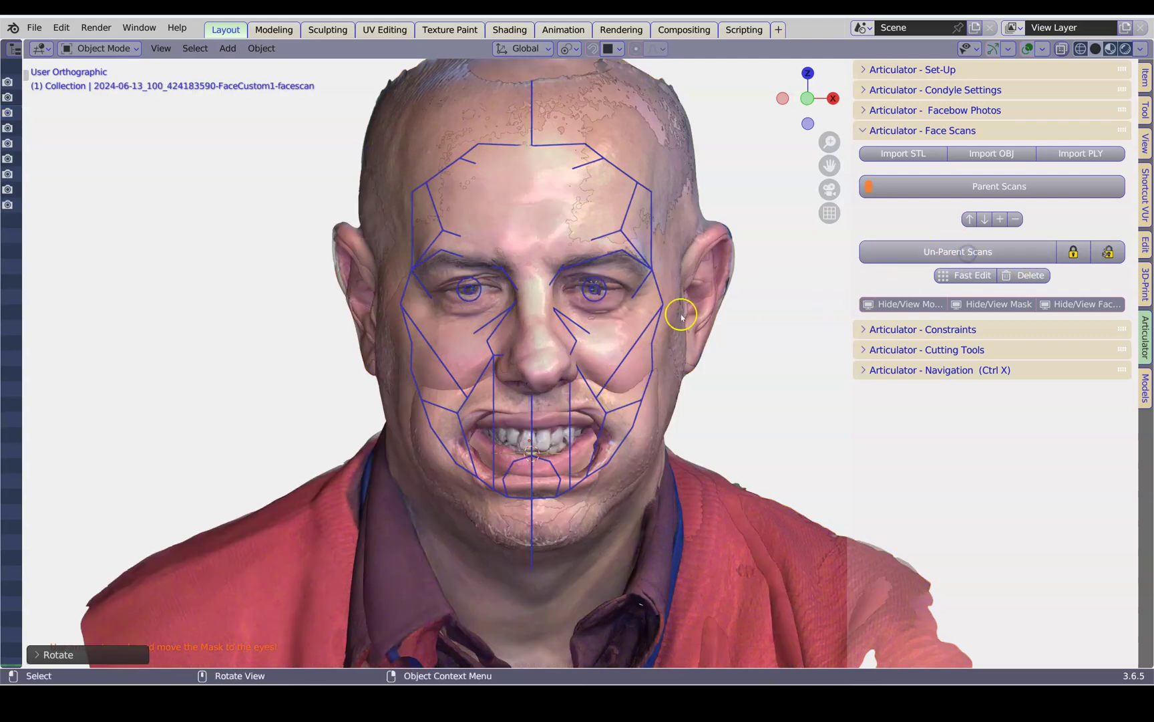
left_click_drag(24, 252, 323, 296)
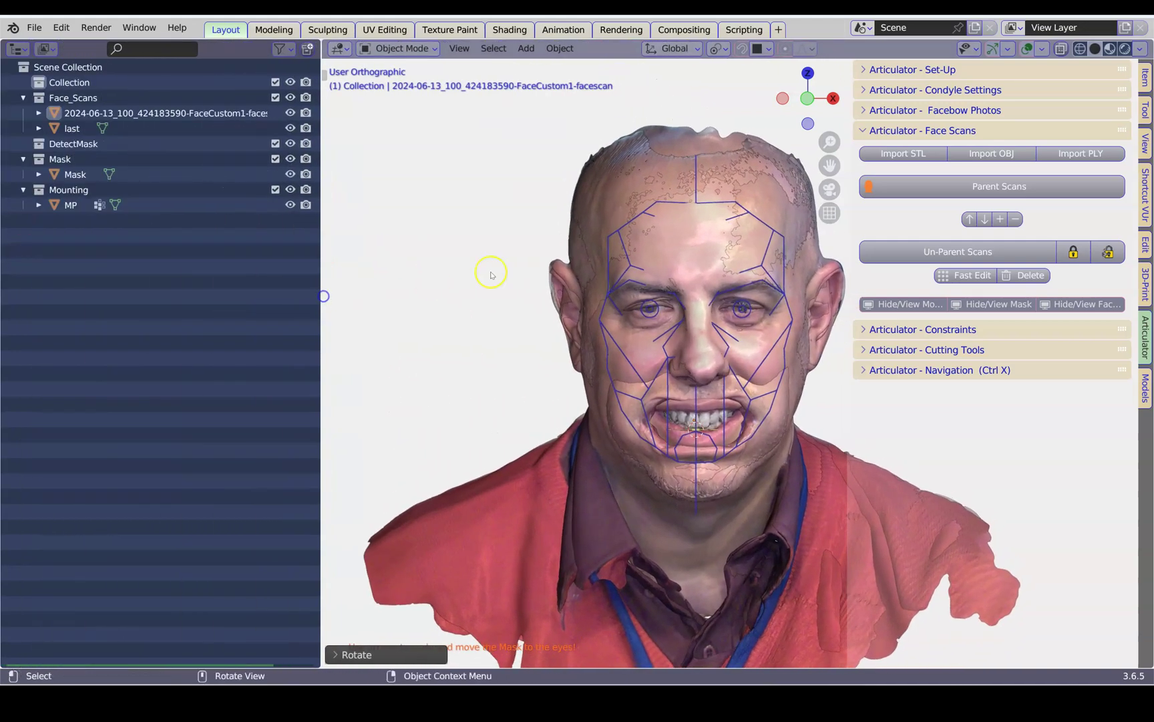
- Show the selectable and viewport-disable restriction toggles in the outliner
left_click(280, 49)
left_click(228, 99)
left_click(259, 98)
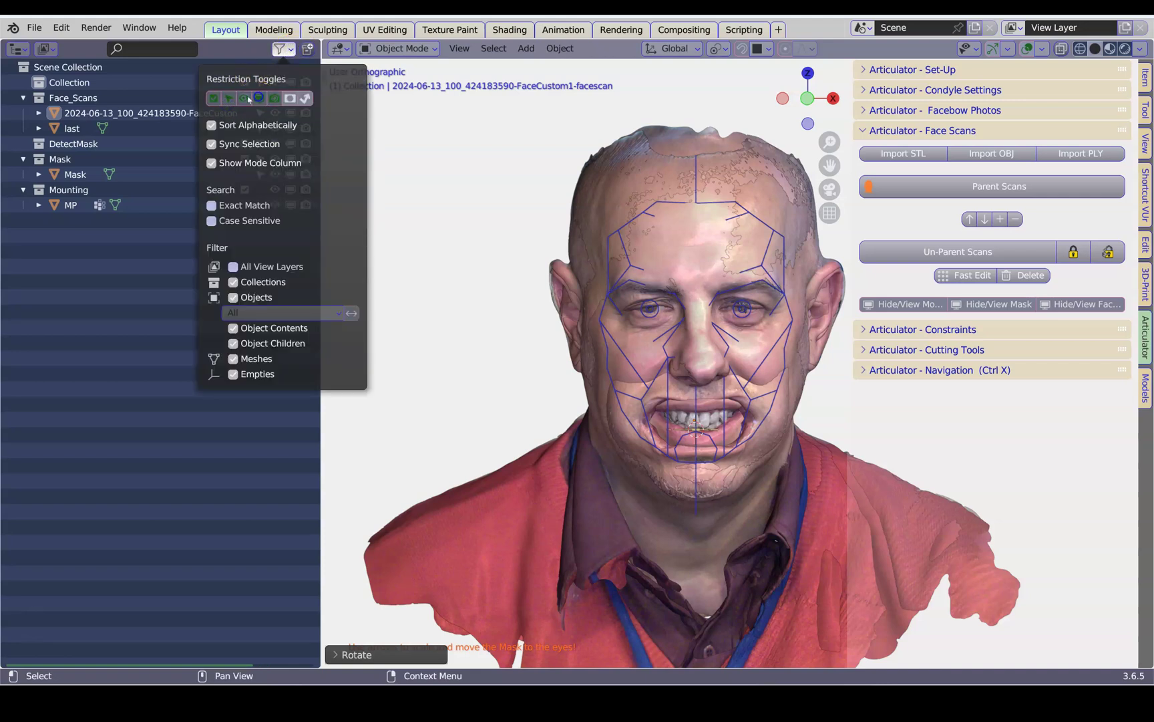
- Switch the FaceCustom1 scan off and on in the viewport to compare it with the last scan
left_click(290, 113)
left_click(290, 113)
left_click(290, 113)
left_click(290, 113)
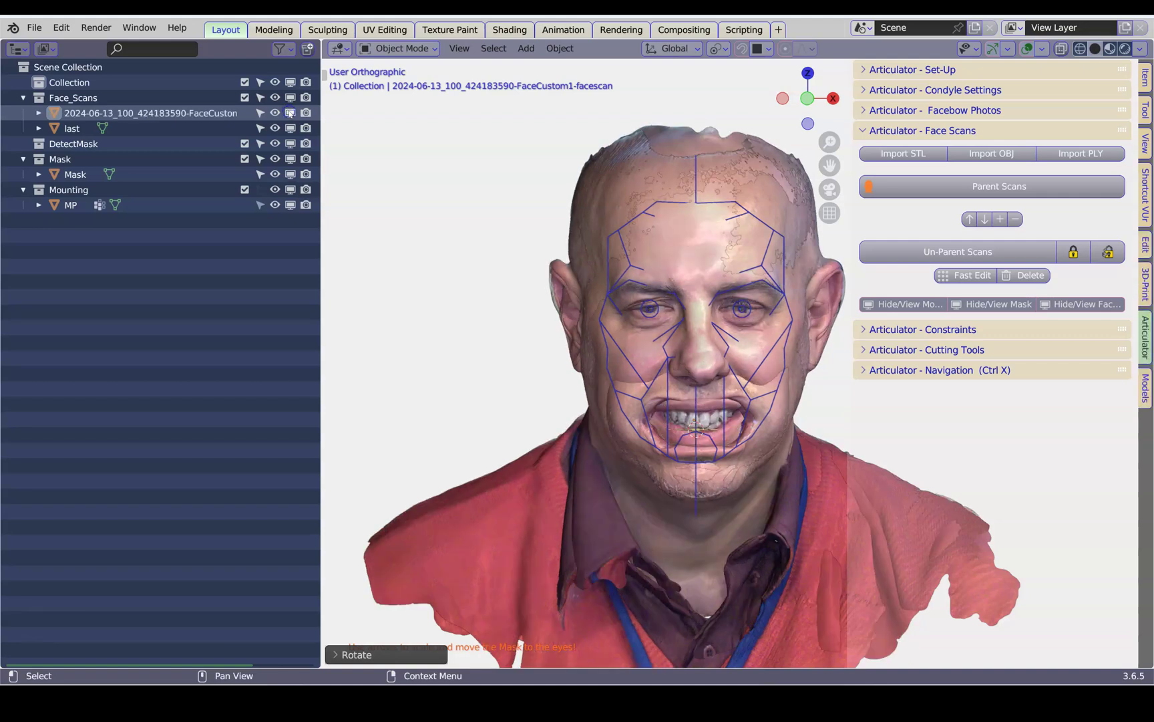
- Disable the FaceCustom1 scan in the viewport and hide the mounting plate and the mask
left_click(290, 113)
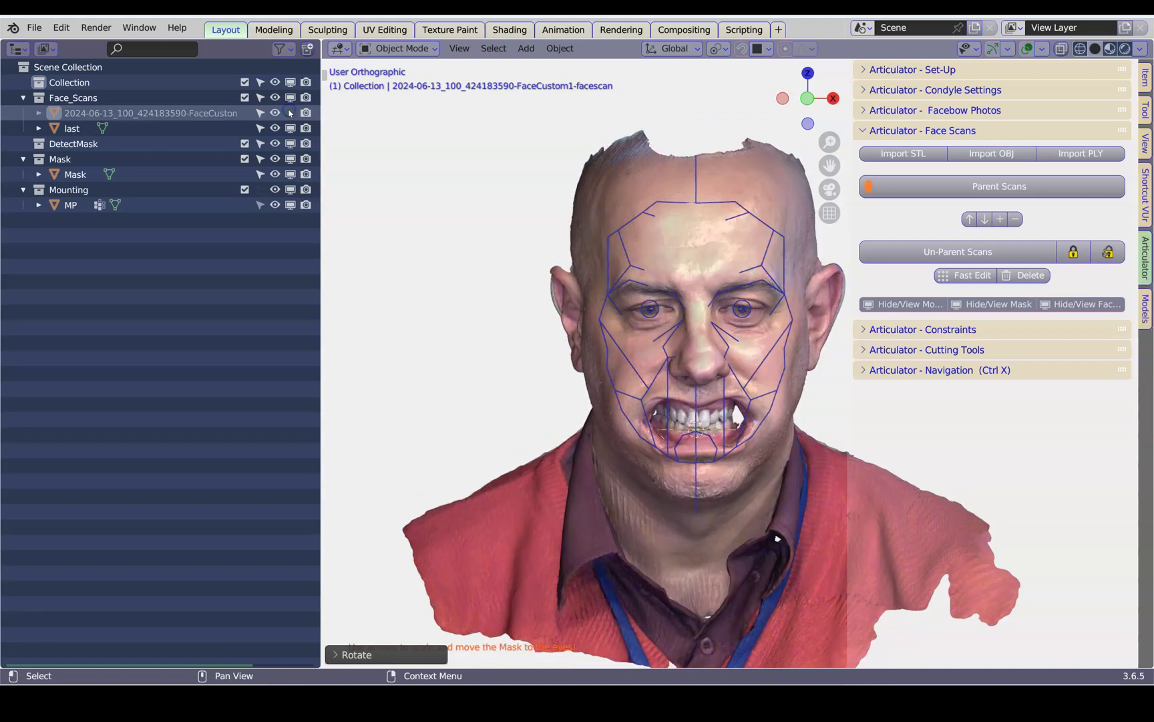
scroll(685, 396, "up", 4)
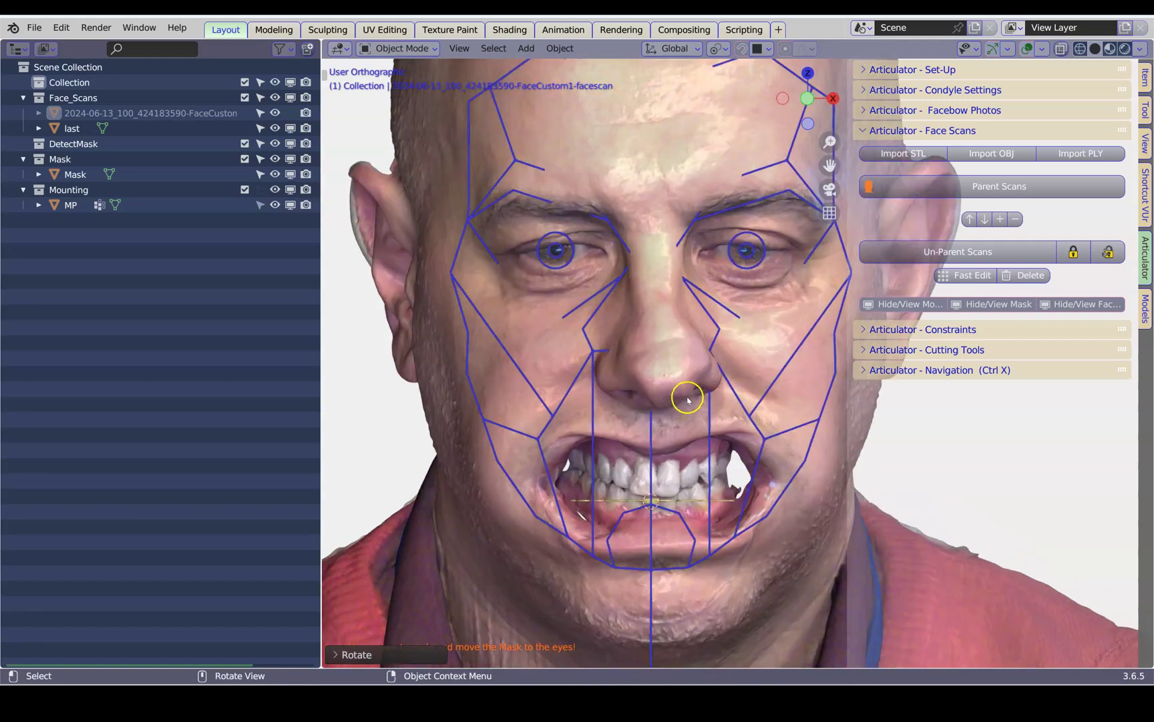
left_click(922, 306)
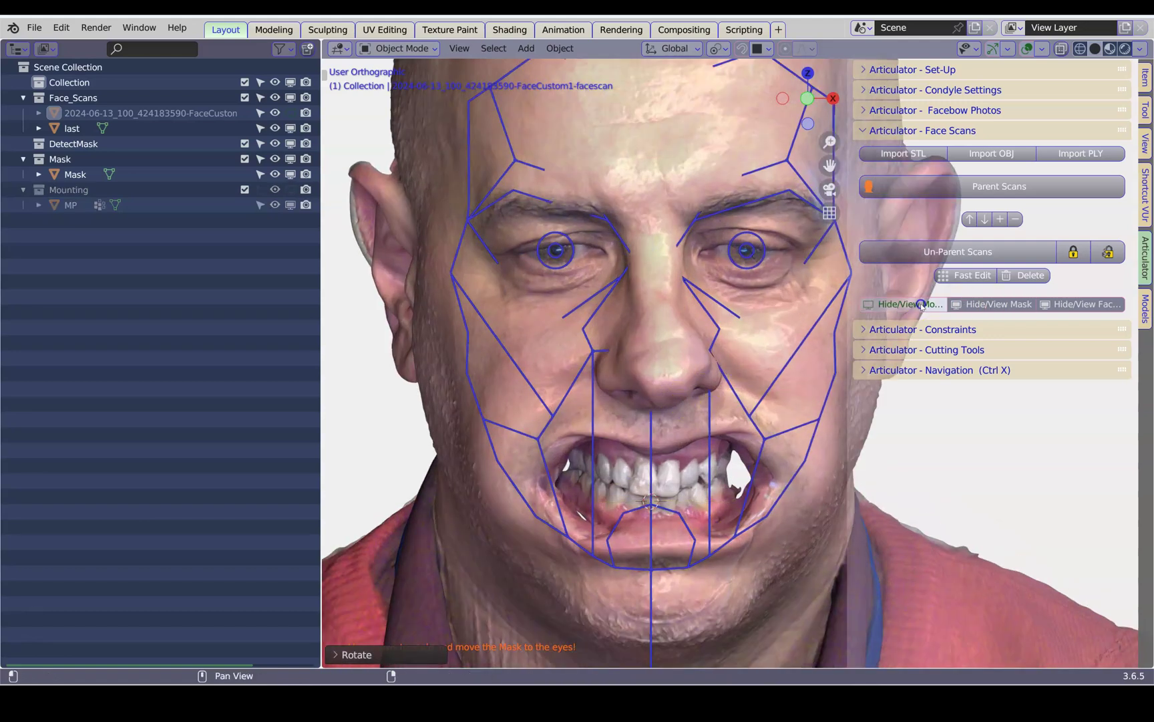
left_click(987, 305)
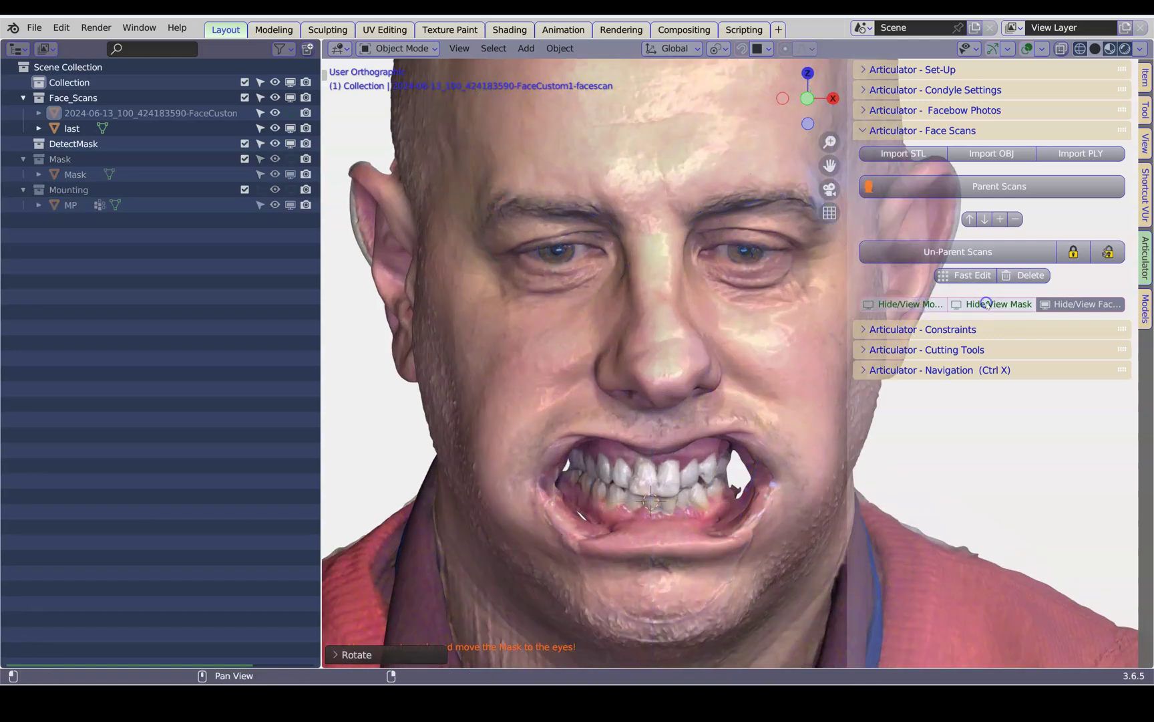
- Narrow the outliner to enlarge the viewport around the face scan's teeth
left_click_drag(319, 276, 82, 277)
middle_click_drag(312, 334, 439, 425)
scroll(475, 388, "up", 2)
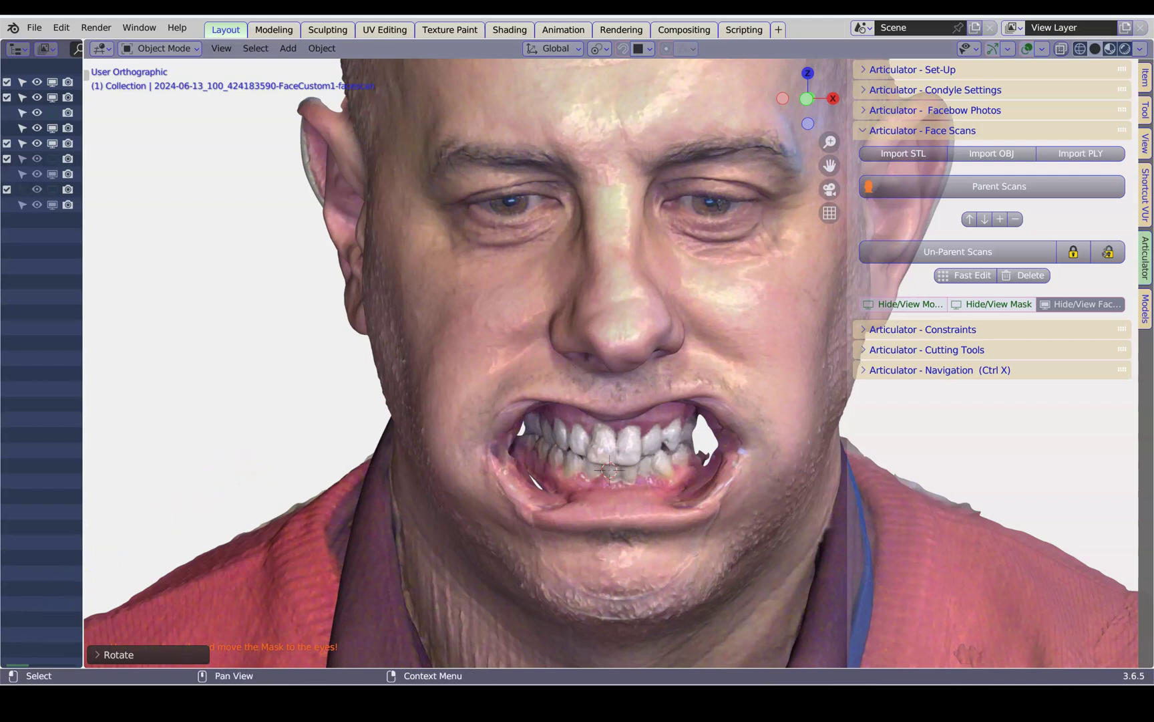
- Import the LowerJaw.obj and UpperJaw.obj intraoral scans from the Face_scan folder
left_click(1002, 153)
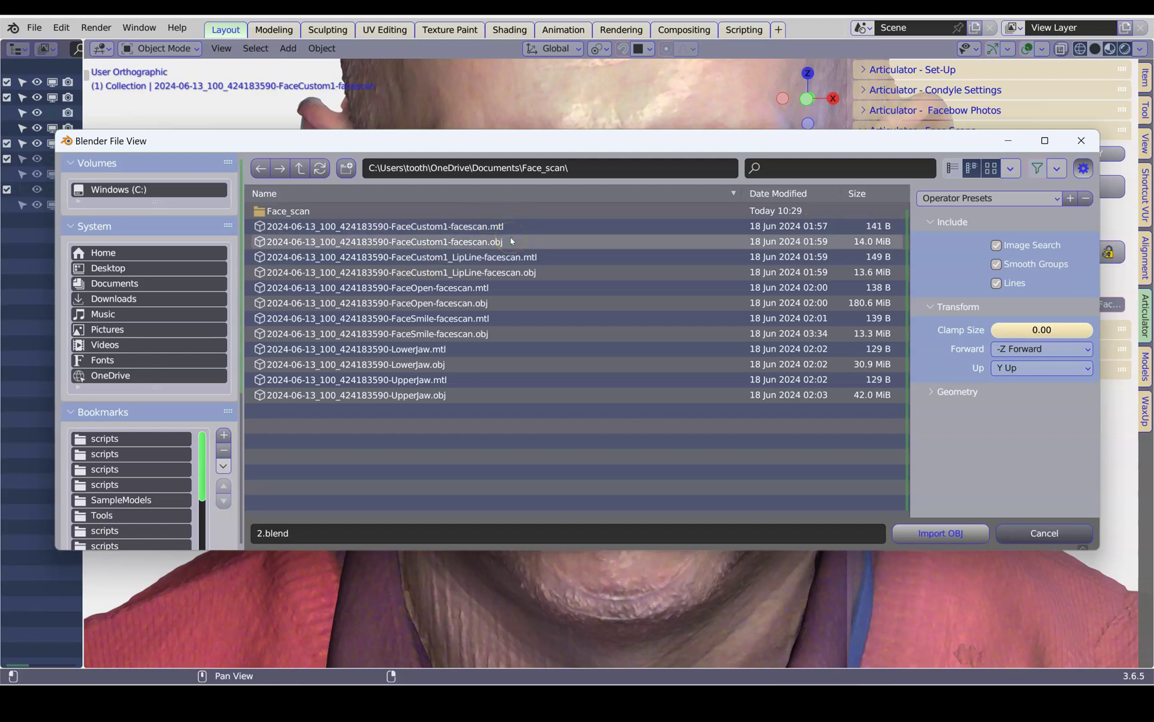
left_click(436, 366)
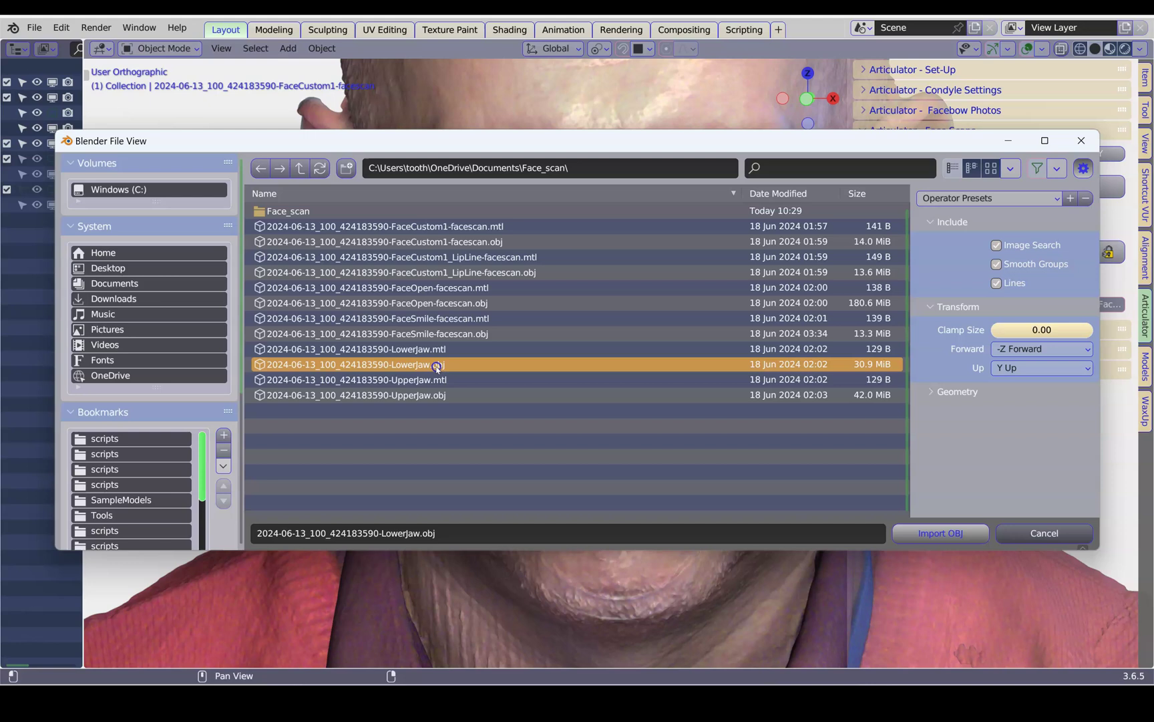
left_click(953, 534)
left_click(991, 153)
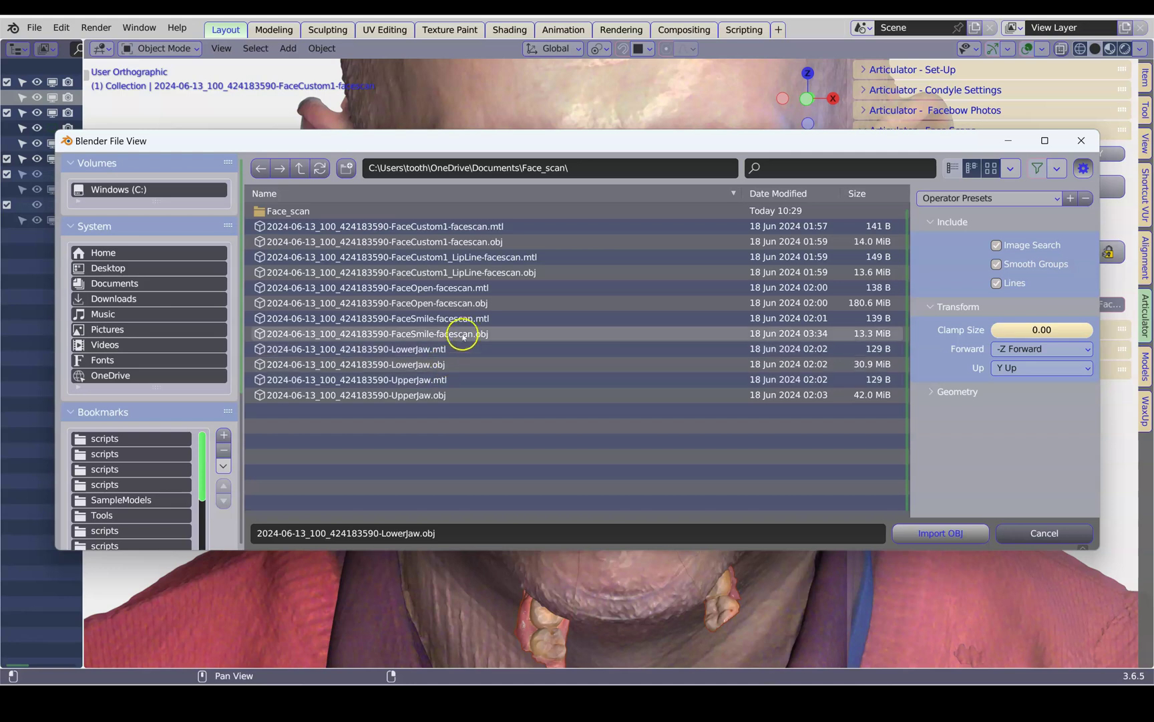
double_click(425, 394)
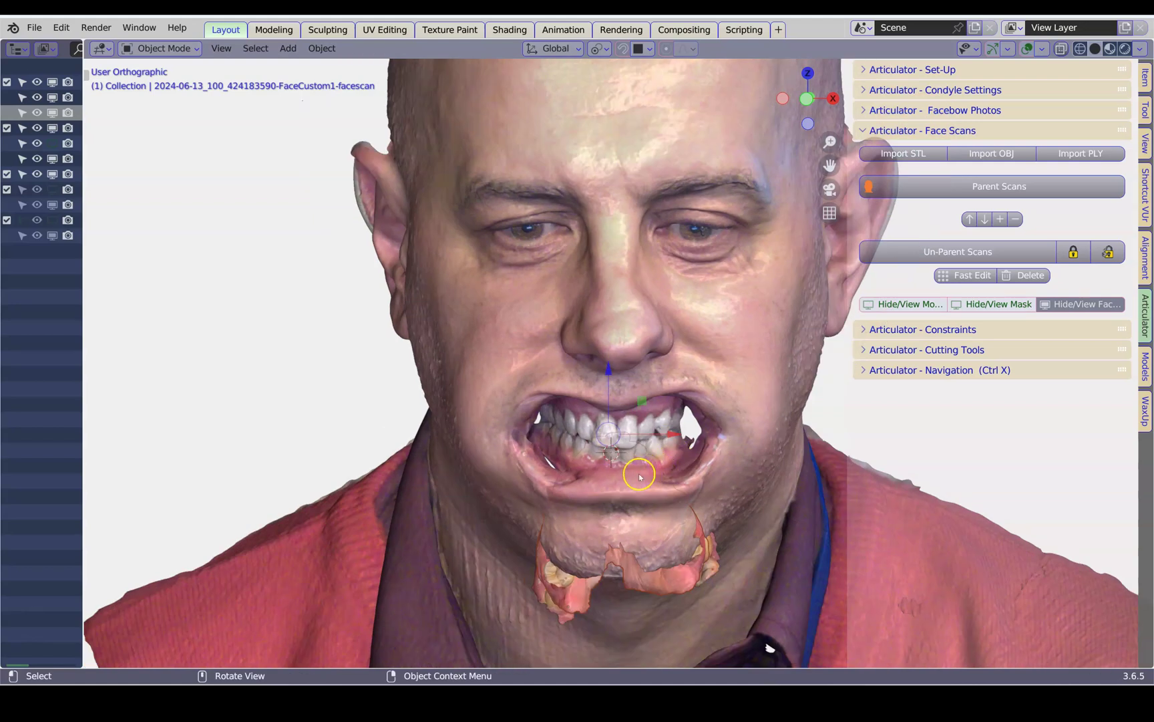
- Move both imported jaw scans together out to the open space beside the patient's face
middle_click_drag(585, 523, 579, 493)
left_click(548, 587, "shift")
left_click_drag(578, 493, 296, 408)
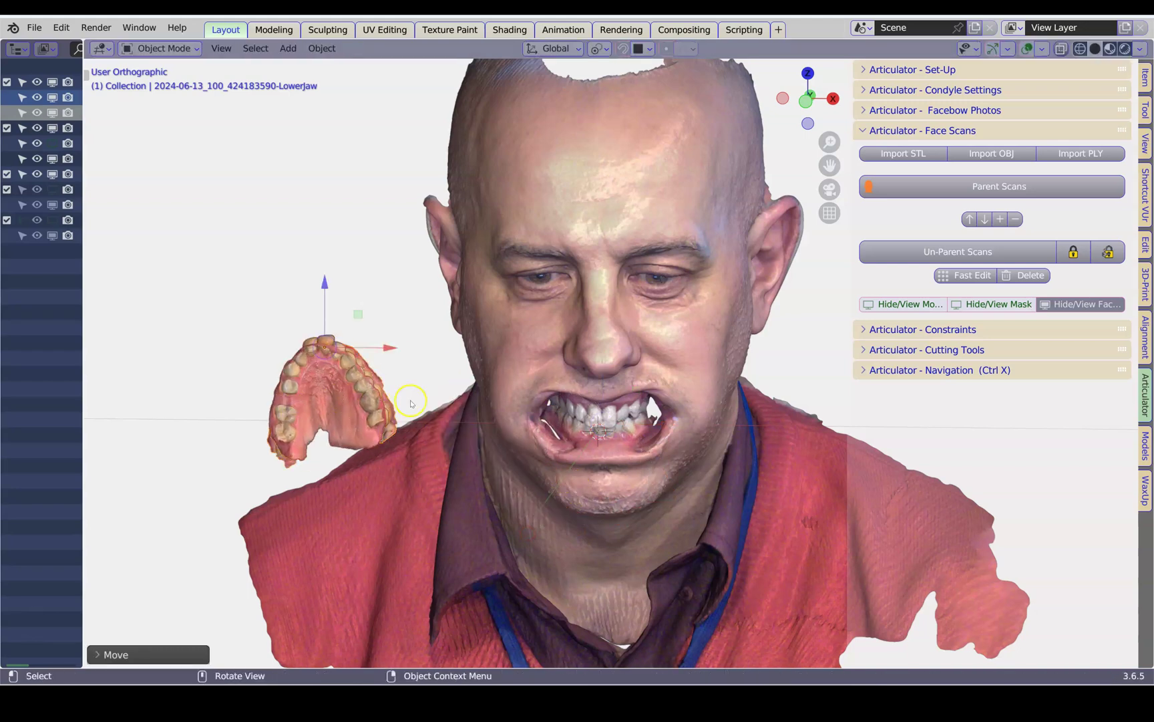
- Rotate the two jaw scans freely until their front teeth face forward like the face scan
key("r")
left_click(292, 333)
key("r")
left_click(347, 376)
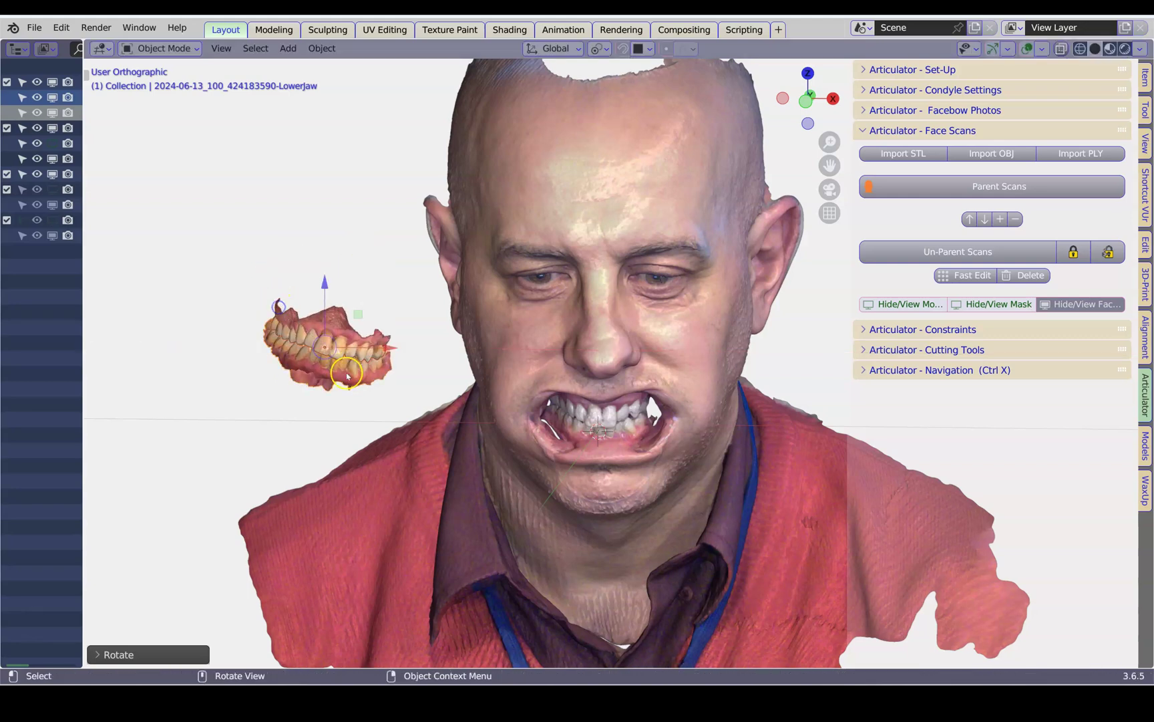
key("r")
left_click(340, 343)
scroll(327, 353, "up", 2)
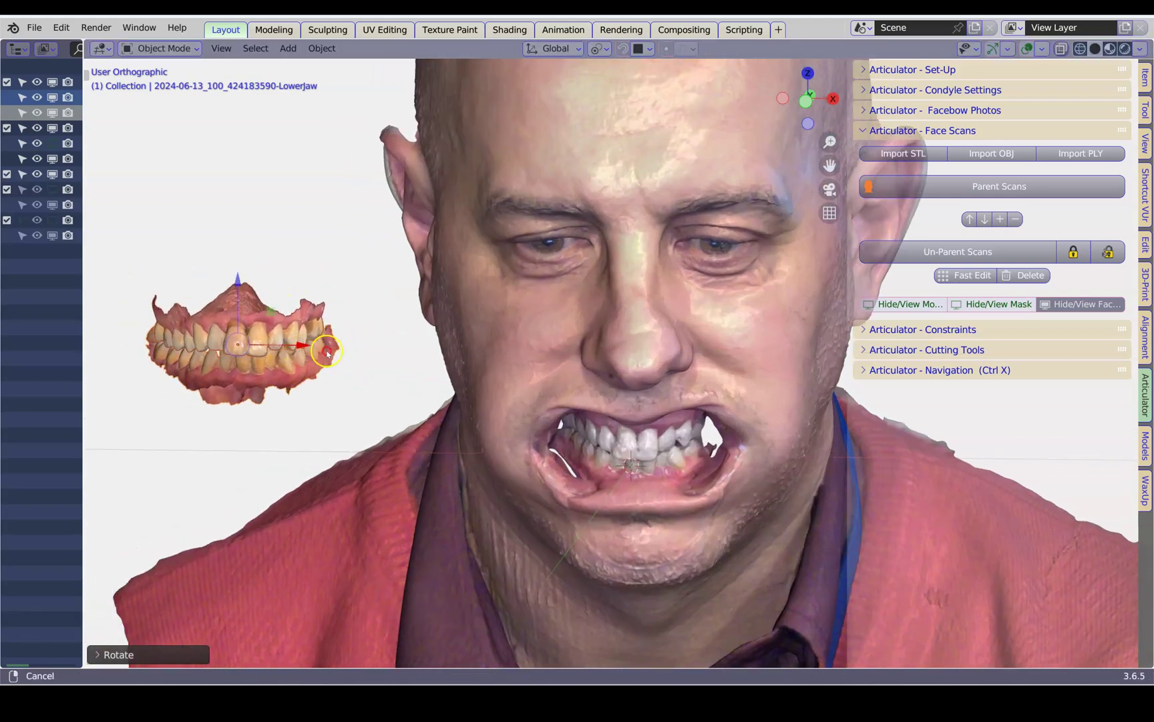
middle_click_drag(327, 353, 387, 353, "shift")
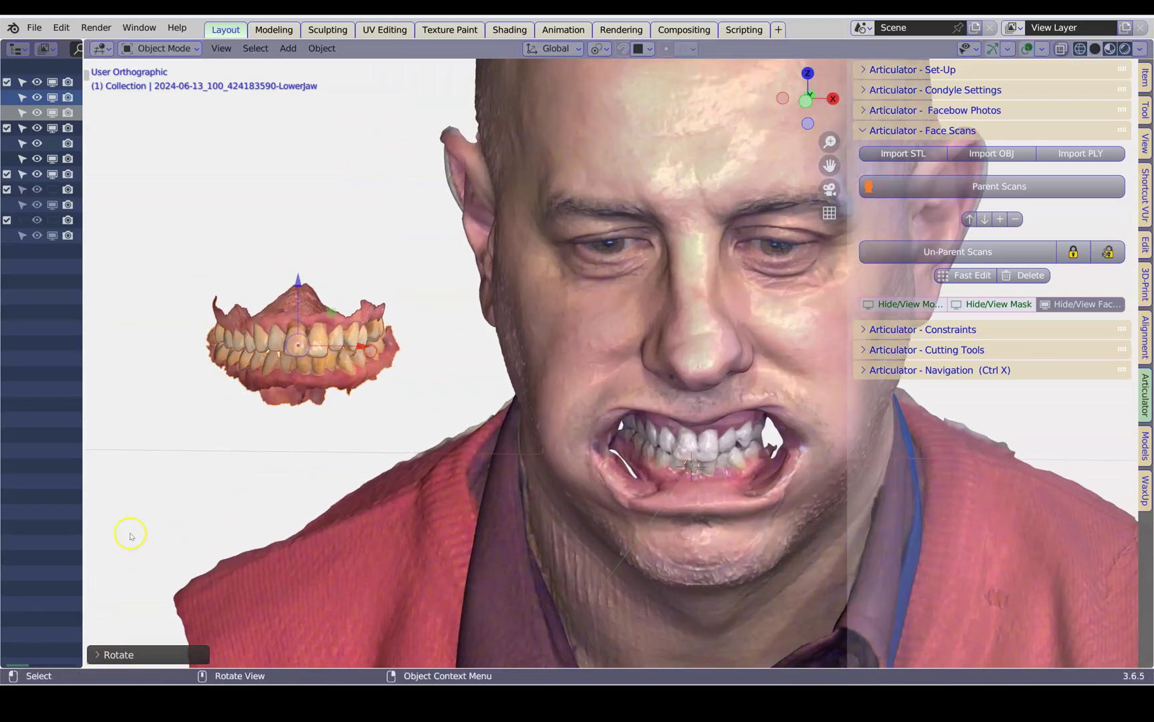
- Join the lower and upper jaw scans into one object with the upper jaw active
left_click(288, 381)
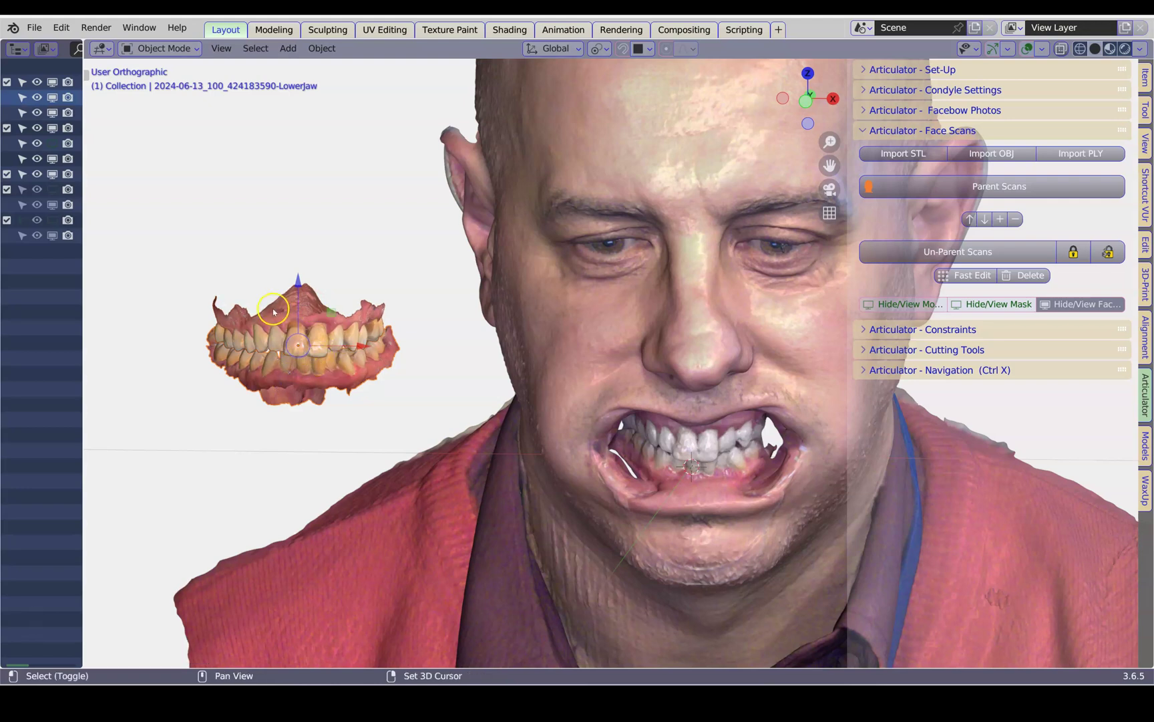
left_click(320, 305)
scroll(392, 296, "up", 2)
middle_click_drag(339, 321, 573, 346, "shift")
right_click(472, 250)
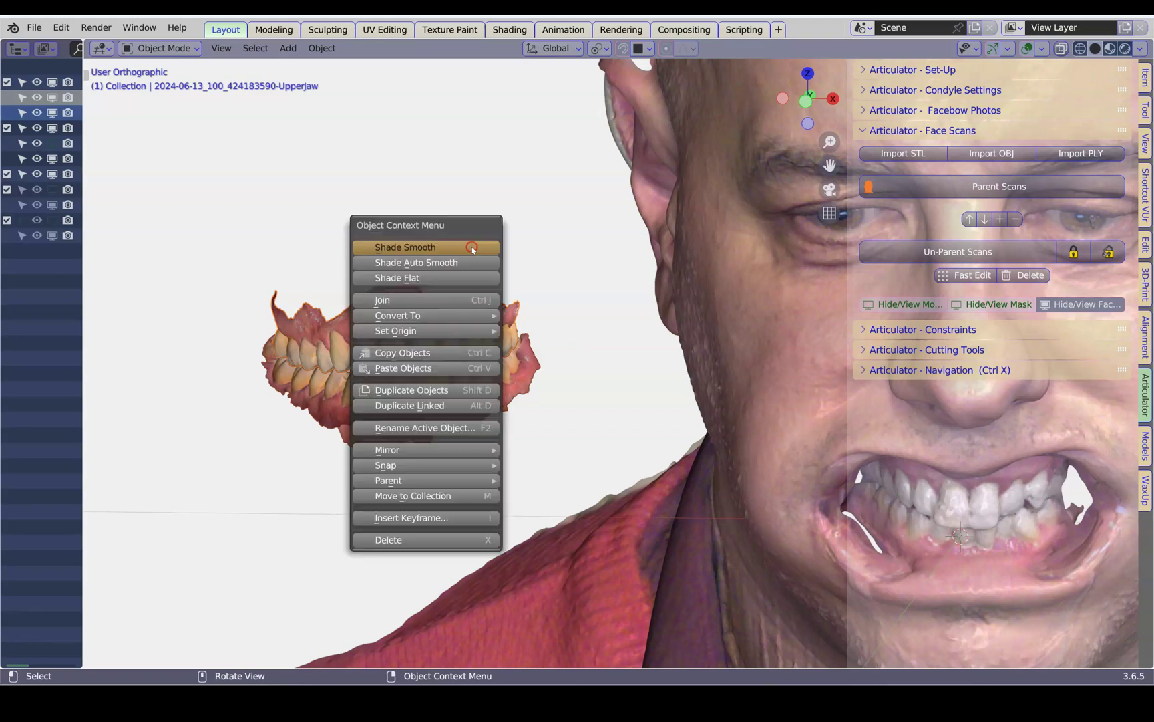
left_click(396, 302)
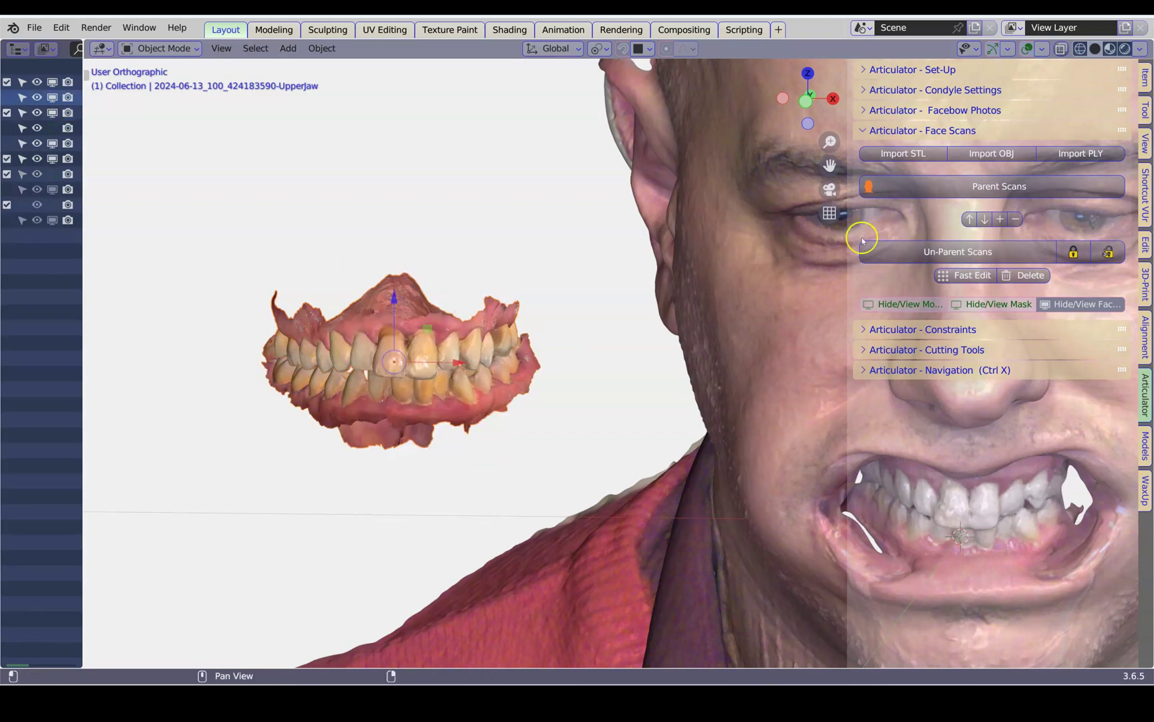
- Name the joined jaws as the moving object and the last face scan as the destination for landmark alignment
middle_click_drag(327, 384, 282, 412)
scroll(322, 384, "down", 2)
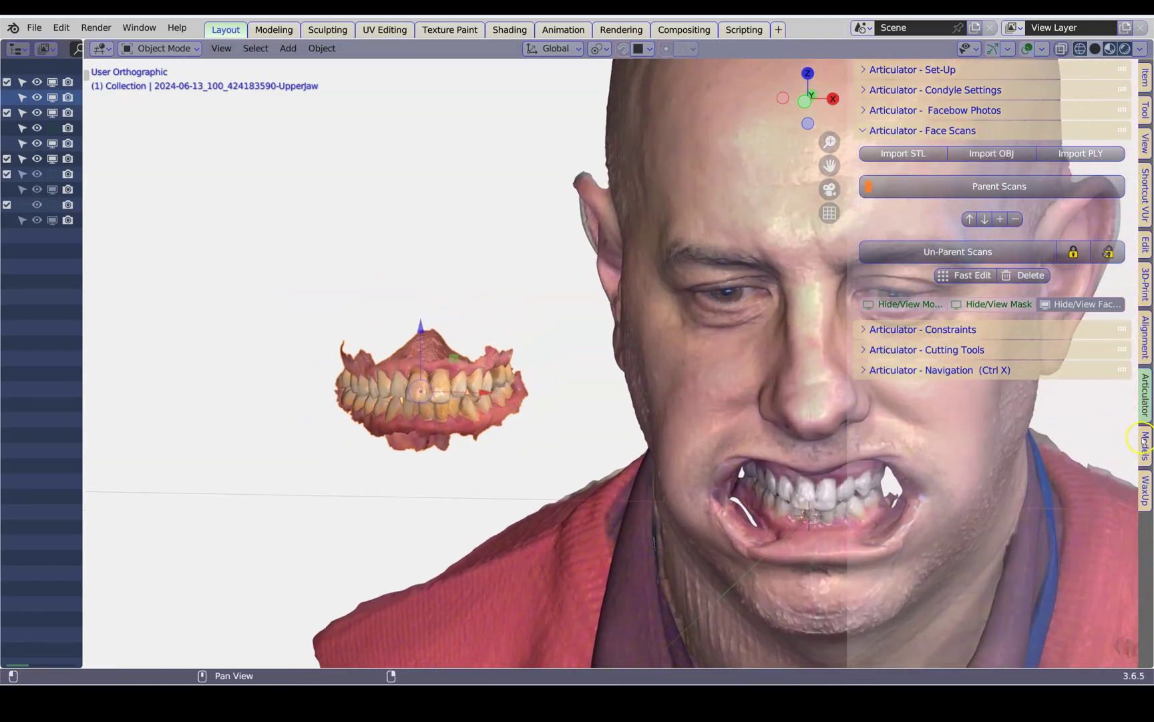
left_click(1144, 341)
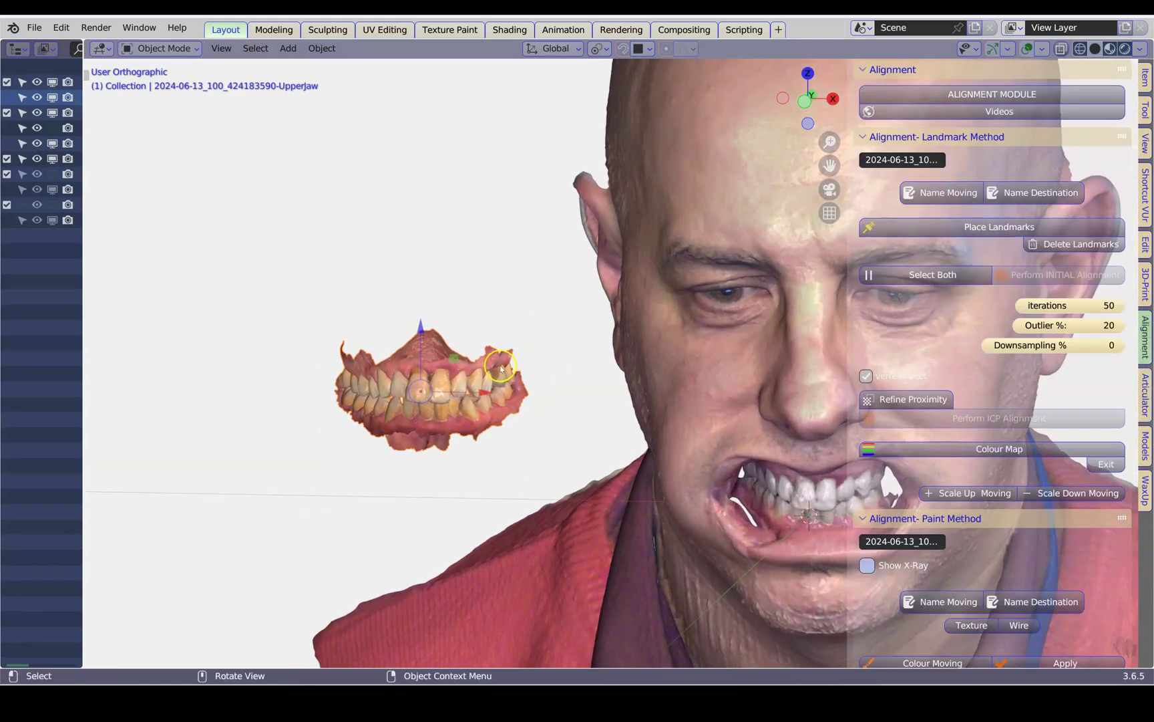
left_click(953, 192)
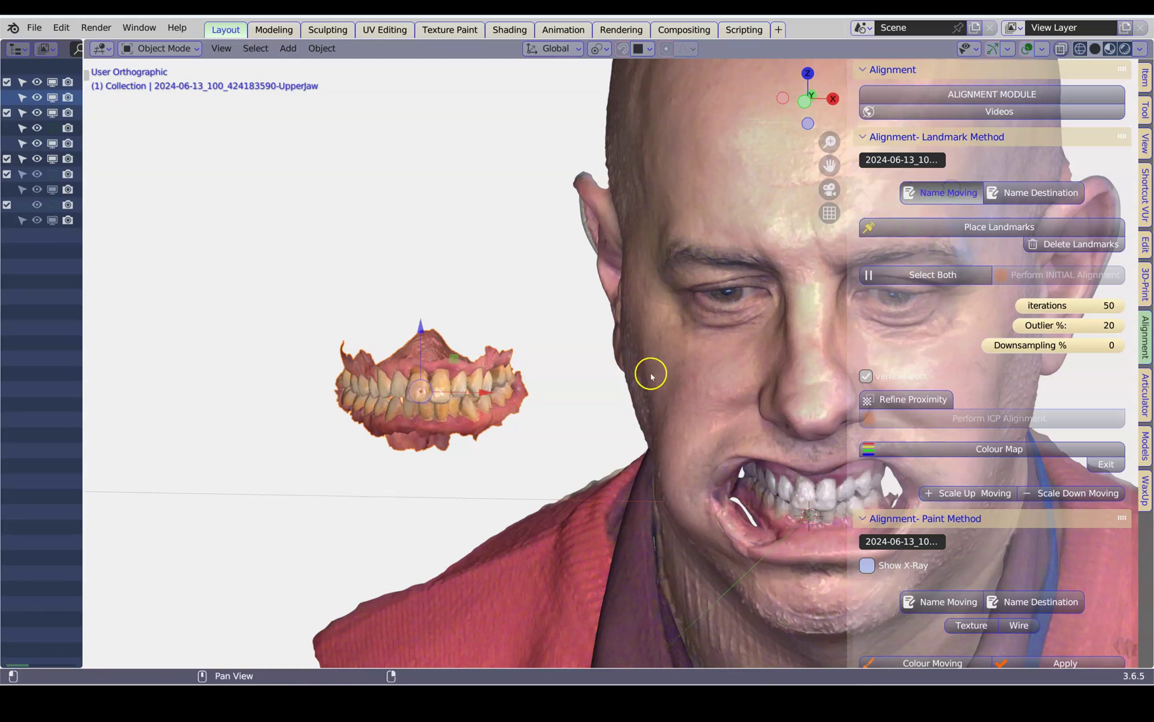
middle_click_drag(640, 391, 673, 461)
left_click(675, 461)
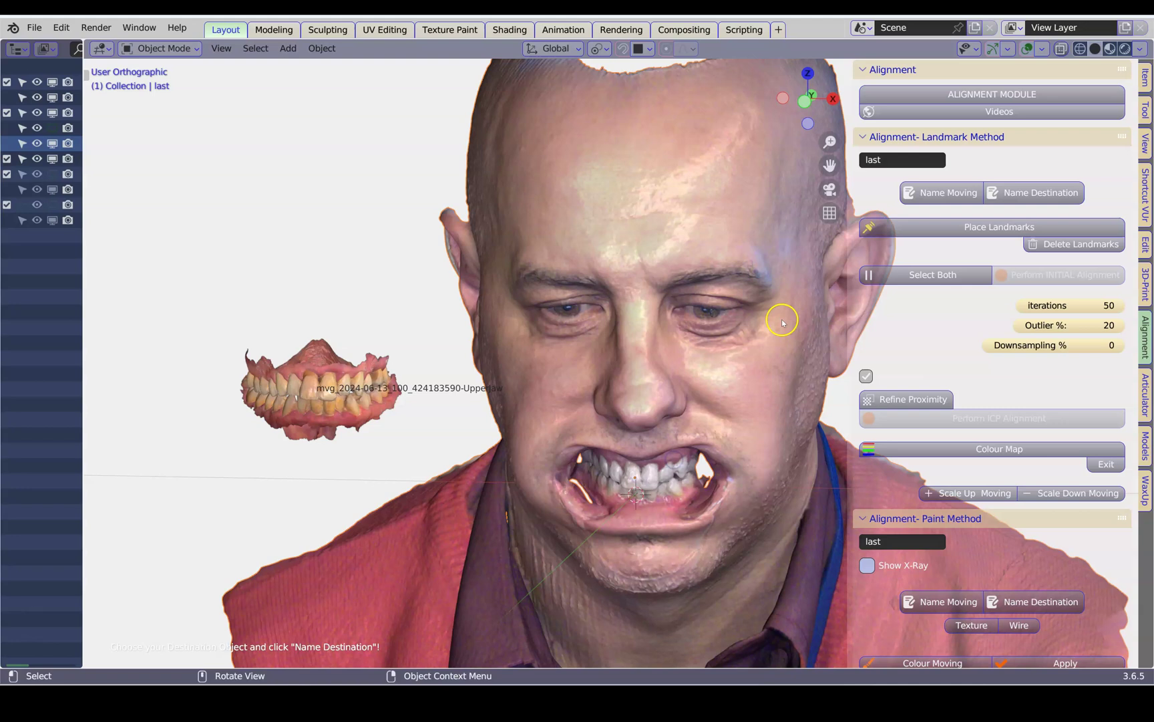
left_click(1009, 192)
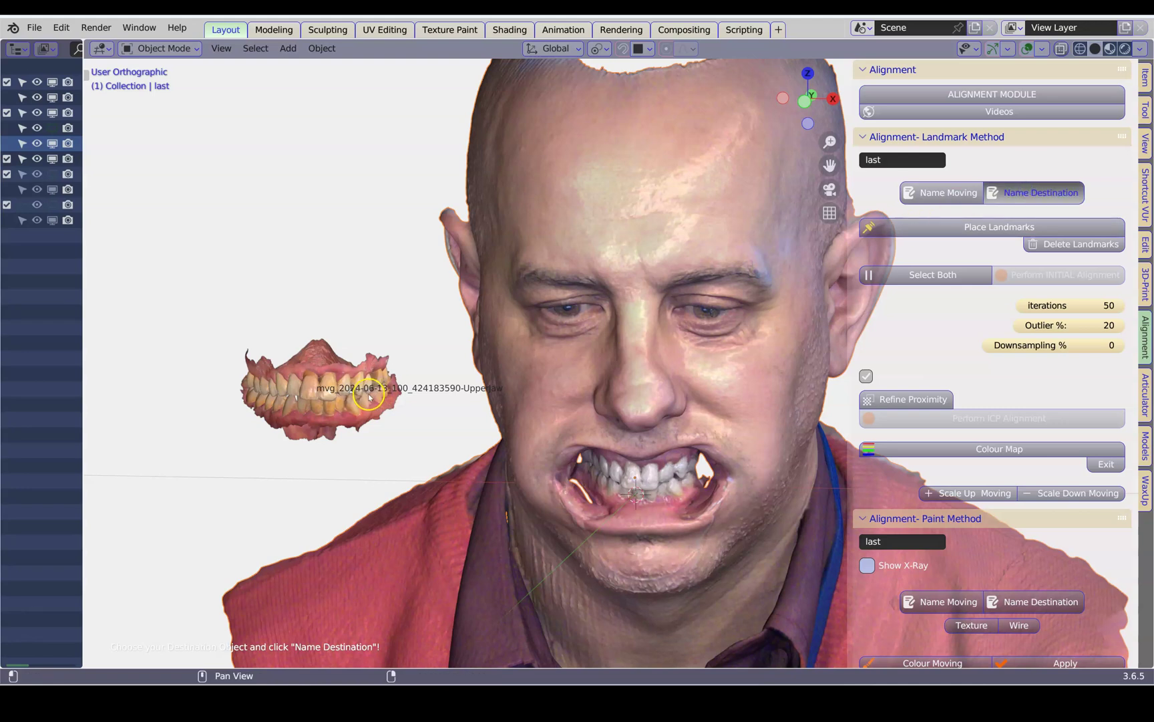
- Place six landmarks on the jaw model, four across the upper teeth and two on the lower teeth
left_click(349, 402)
scroll(348, 402, "up", 3)
middle_click_drag(348, 402, 489, 391)
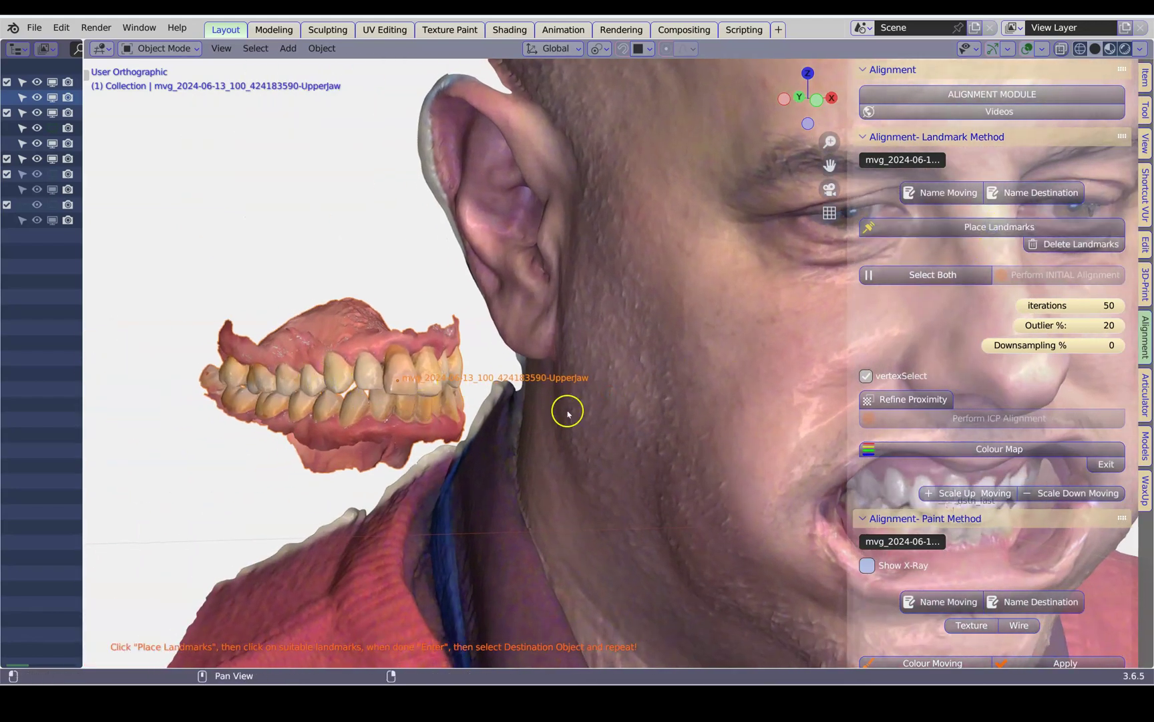
middle_click_drag(819, 479, 795, 476)
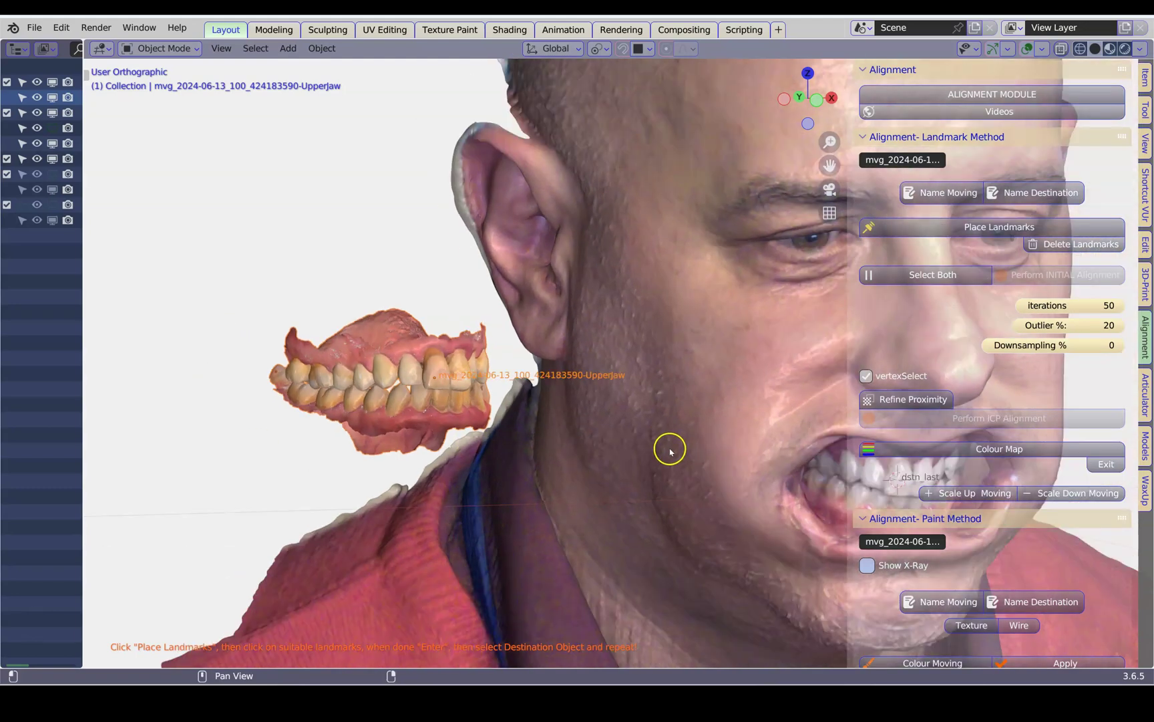
middle_click_drag(670, 451, 594, 456)
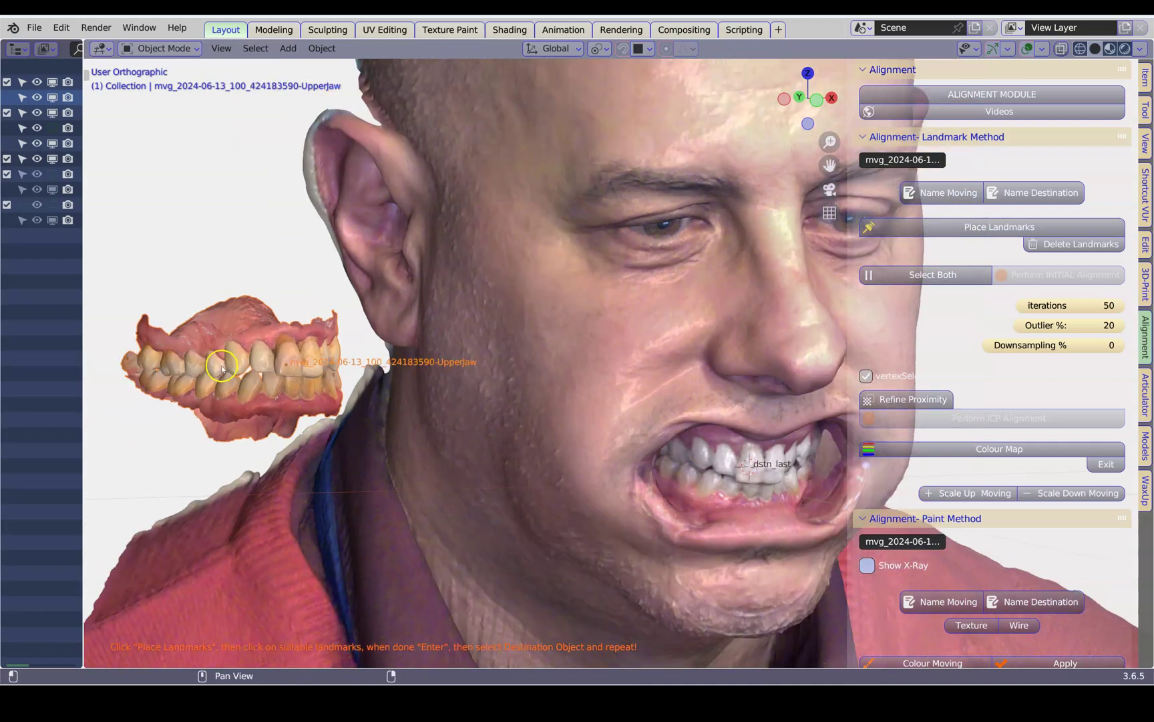
middle_click_drag(304, 386, 240, 364)
left_click(273, 364)
middle_click_drag(459, 410, 395, 405)
left_click(272, 353)
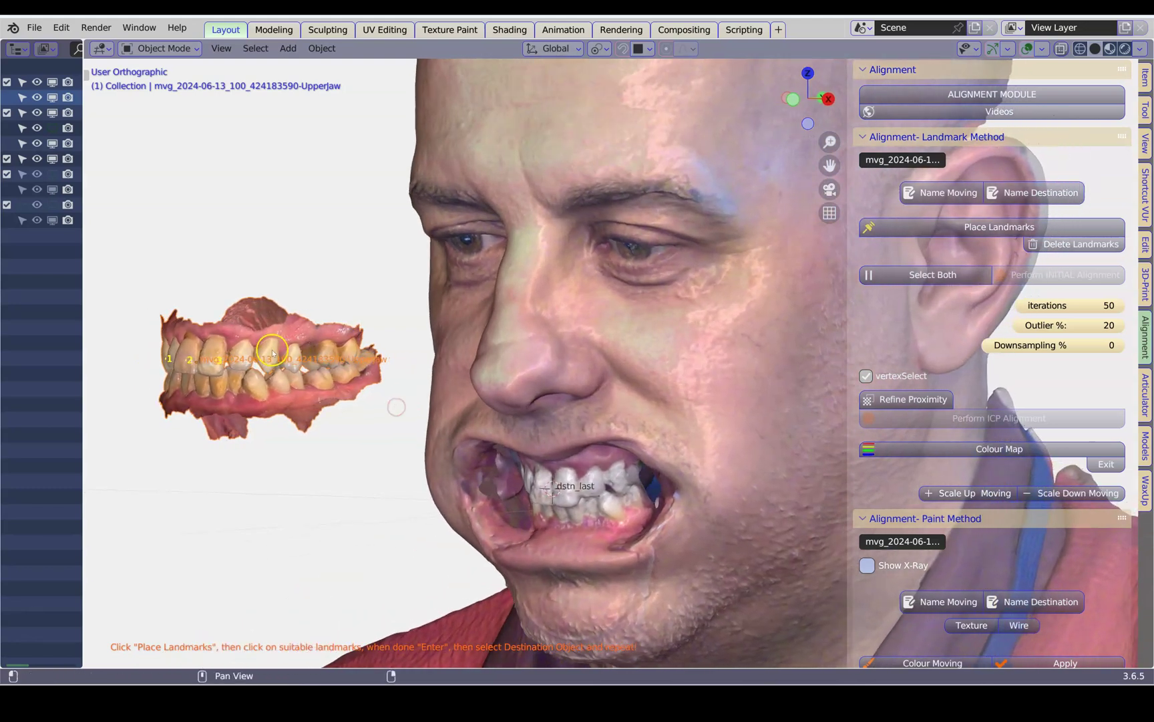
right_click_drag(286, 392, 328, 389)
middle_click_drag(328, 389, 404, 435)
left_click(386, 402)
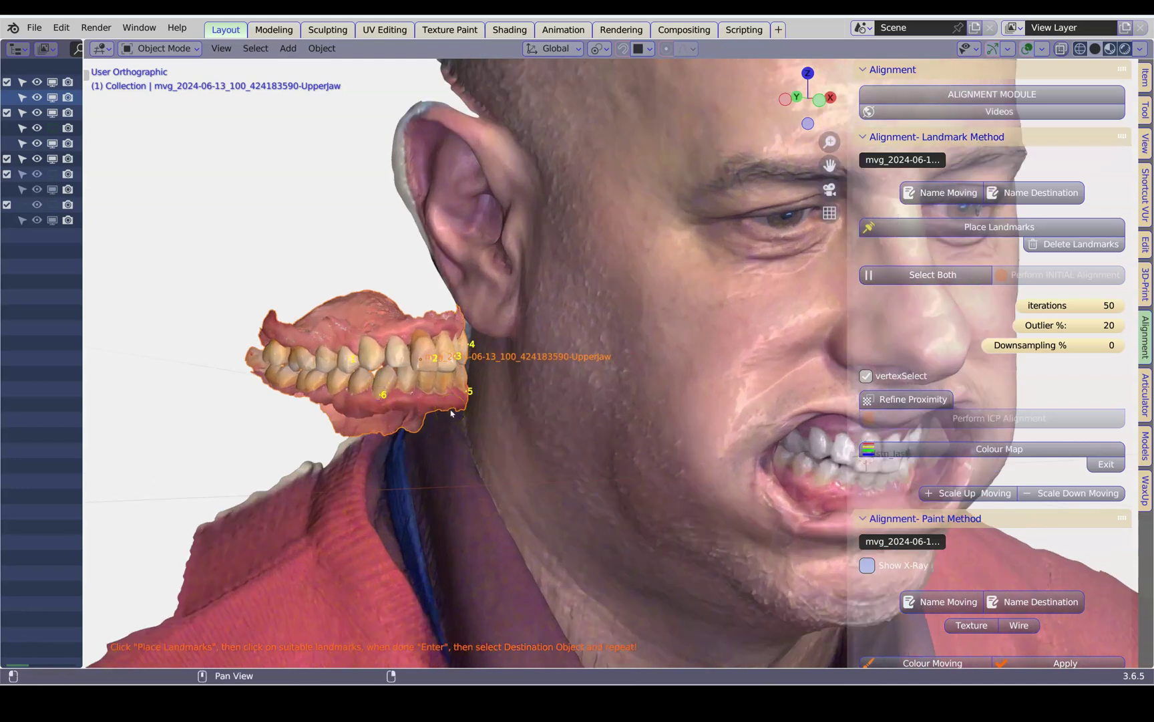
- Place the six matching landmarks in the same order on the teeth of the destination face scan
left_click(746, 444)
middle_click_drag(746, 445, 882, 301)
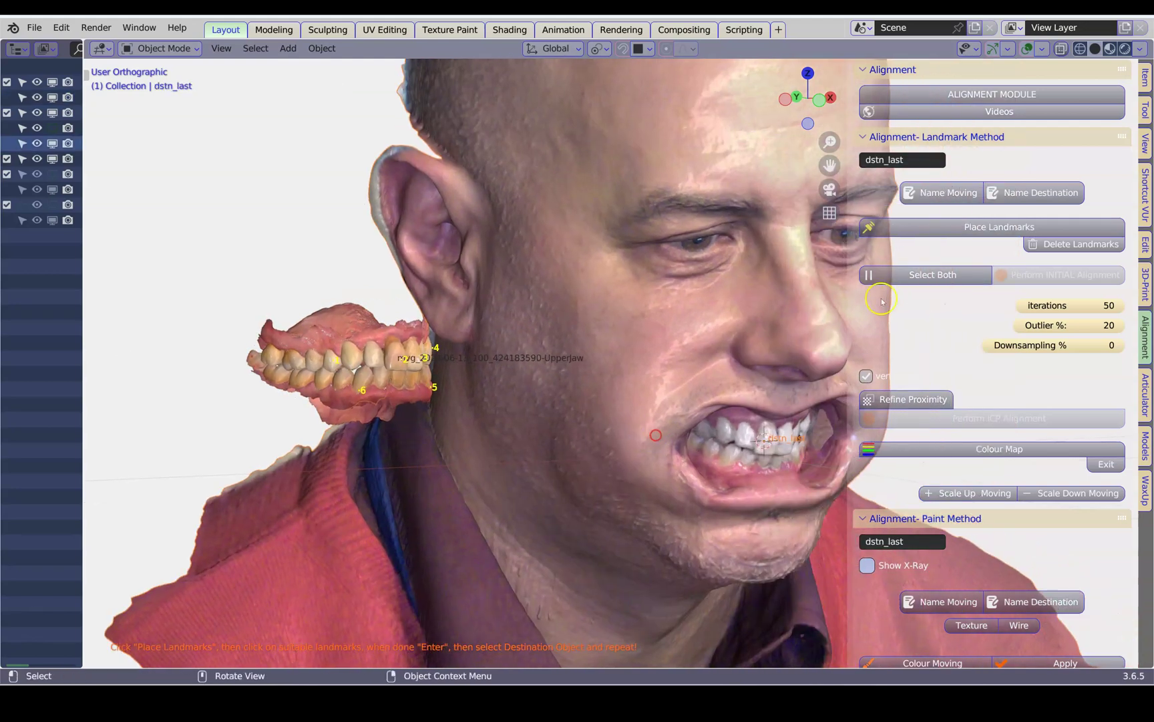
scroll(747, 425, "up", 1)
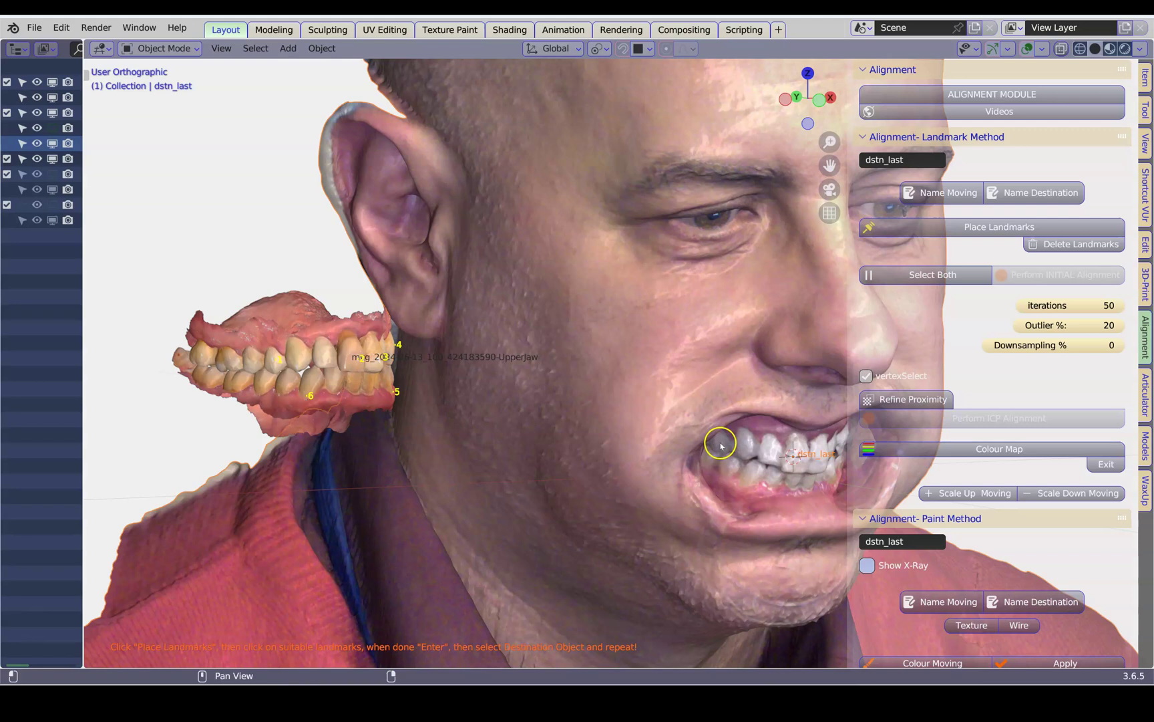
middle_click_drag(782, 461, 671, 460)
left_click(696, 447)
left_click(590, 439)
left_click(573, 478)
middle_click_drag(523, 497, 606, 497)
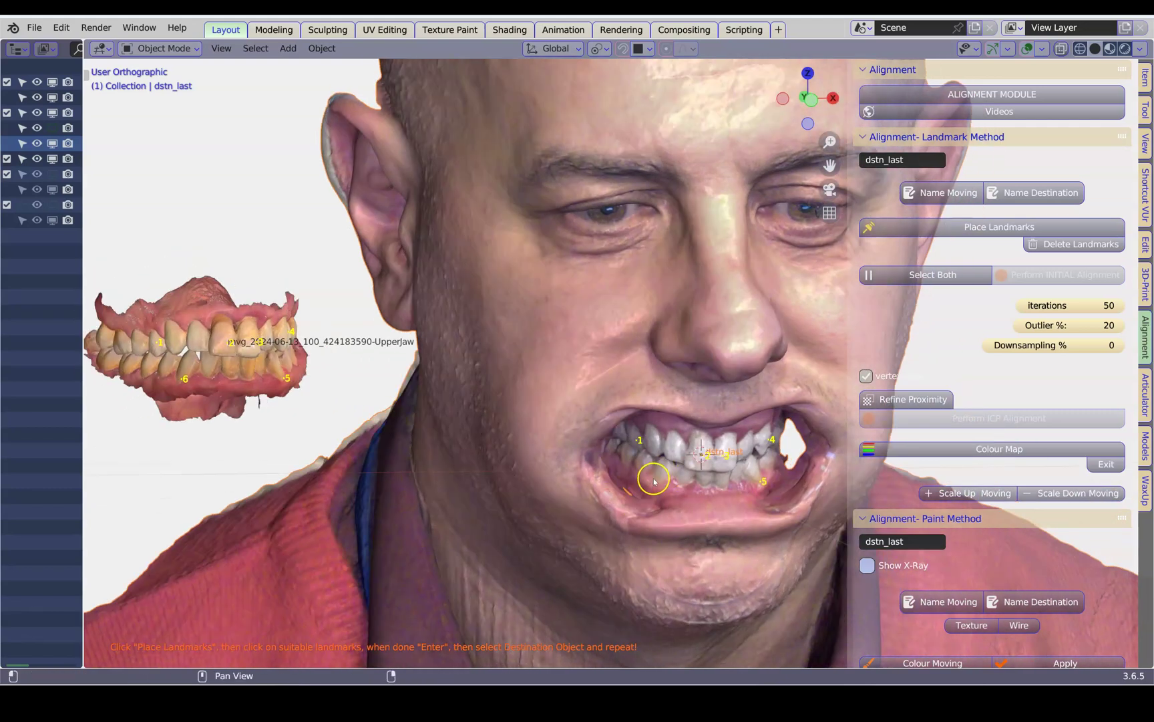
scroll(685, 474, "down", 1)
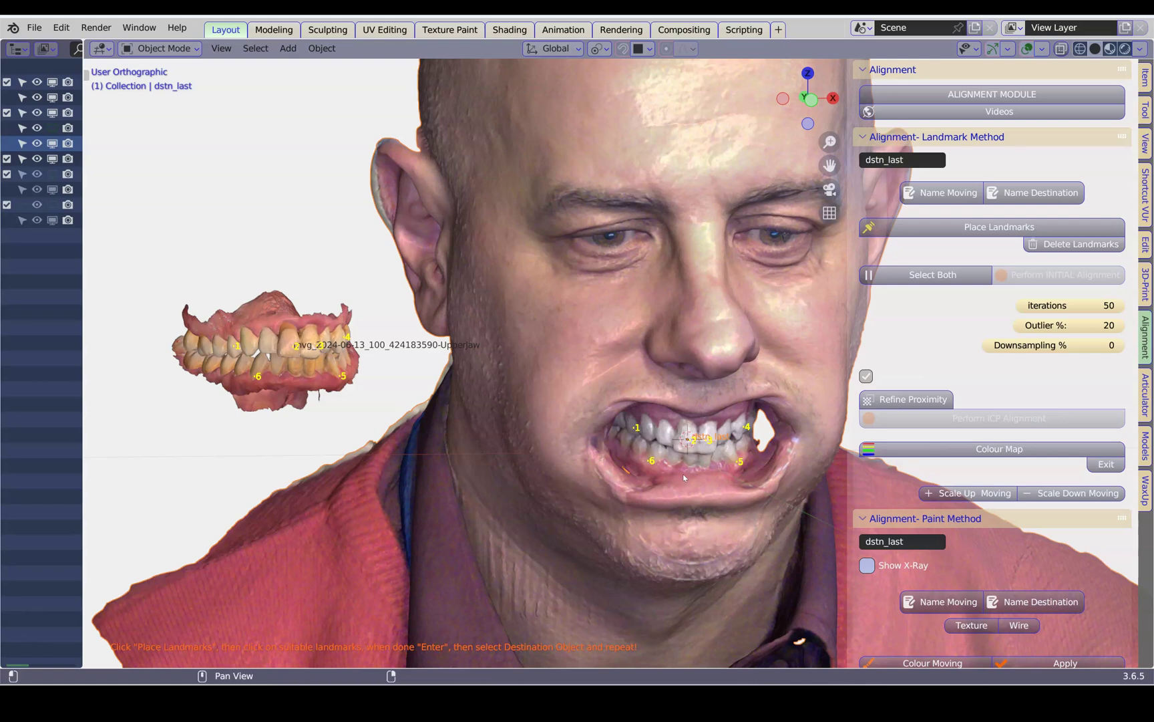
- Select both models and perform the initial alignment of the jaws to the face scan's teeth
left_click(933, 276)
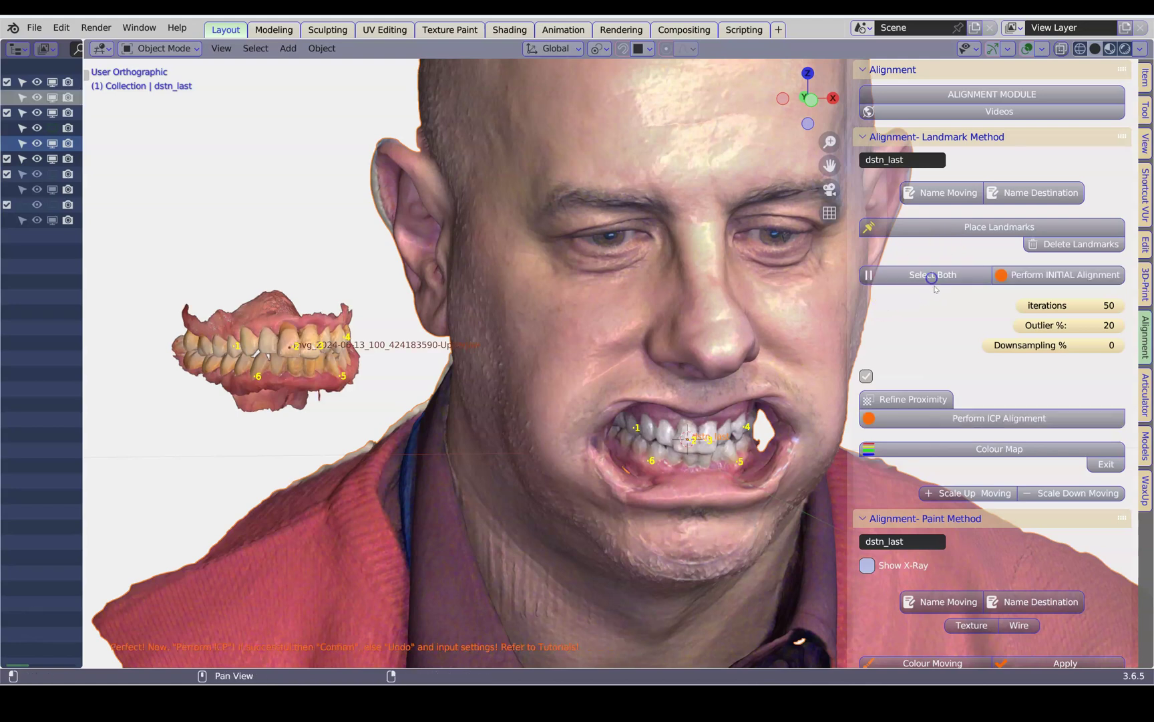
left_click(1029, 275)
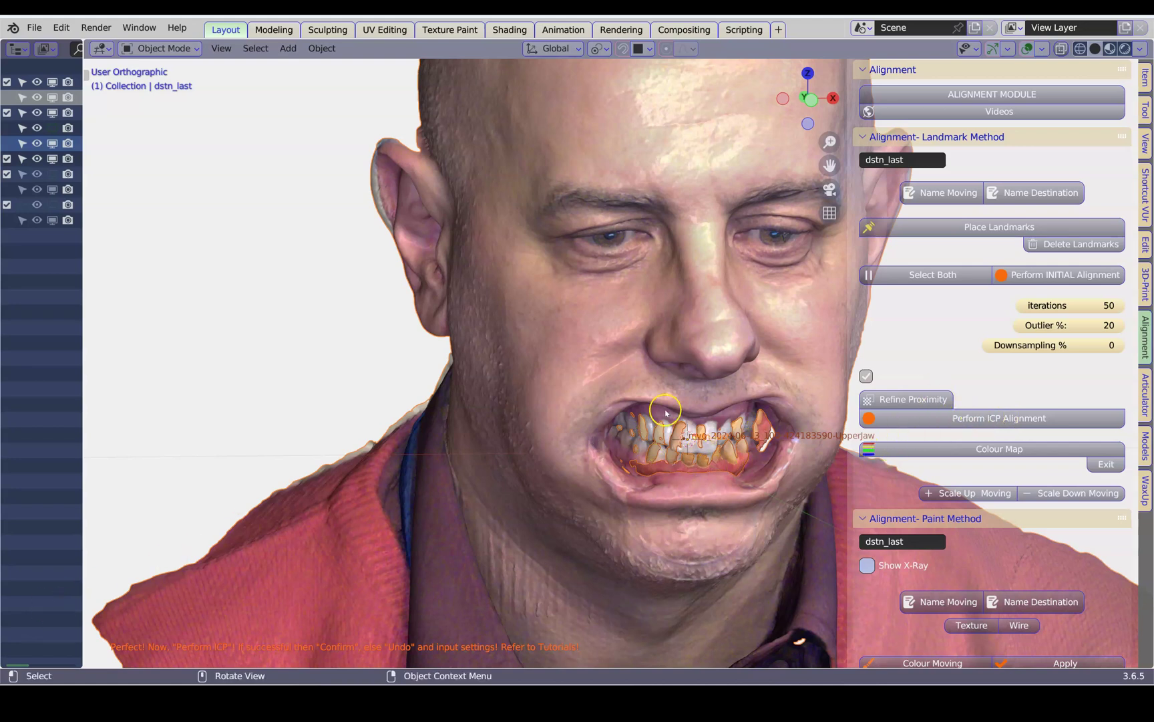
middle_click_drag(662, 405, 580, 315)
scroll(646, 403, "up", 2)
- Enter Edit Mode on the destination face scan and inspect the vertices selected on its teeth
left_click(592, 305)
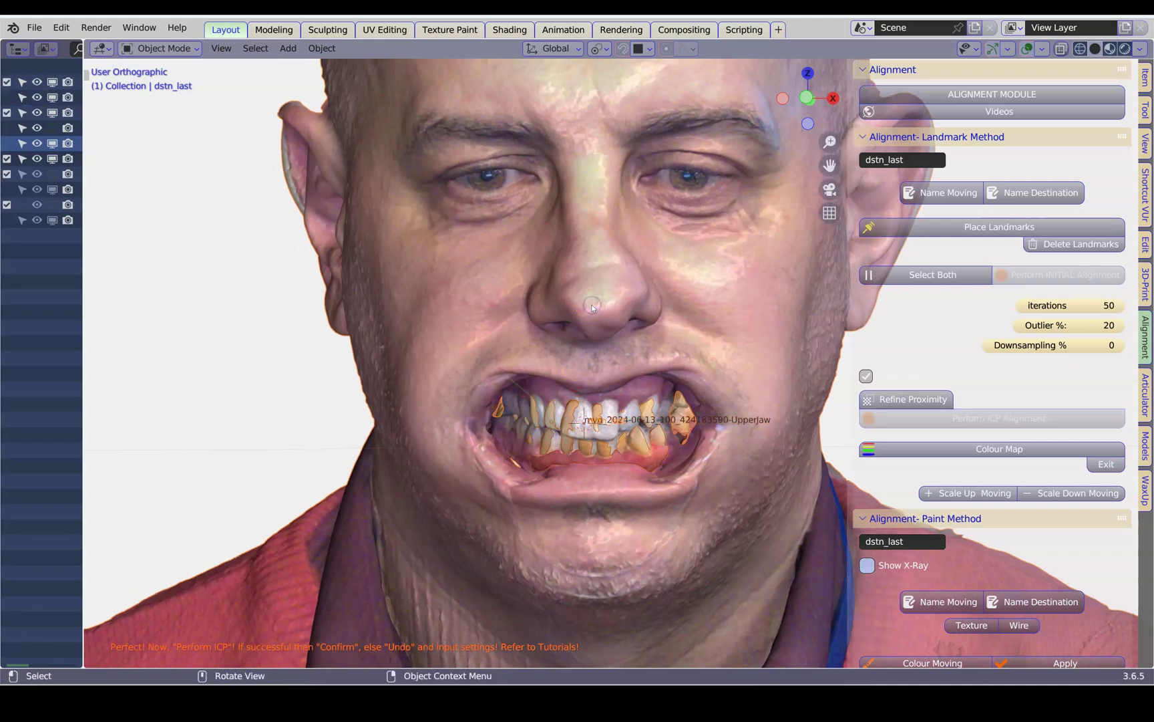
scroll(592, 305, "down", 1)
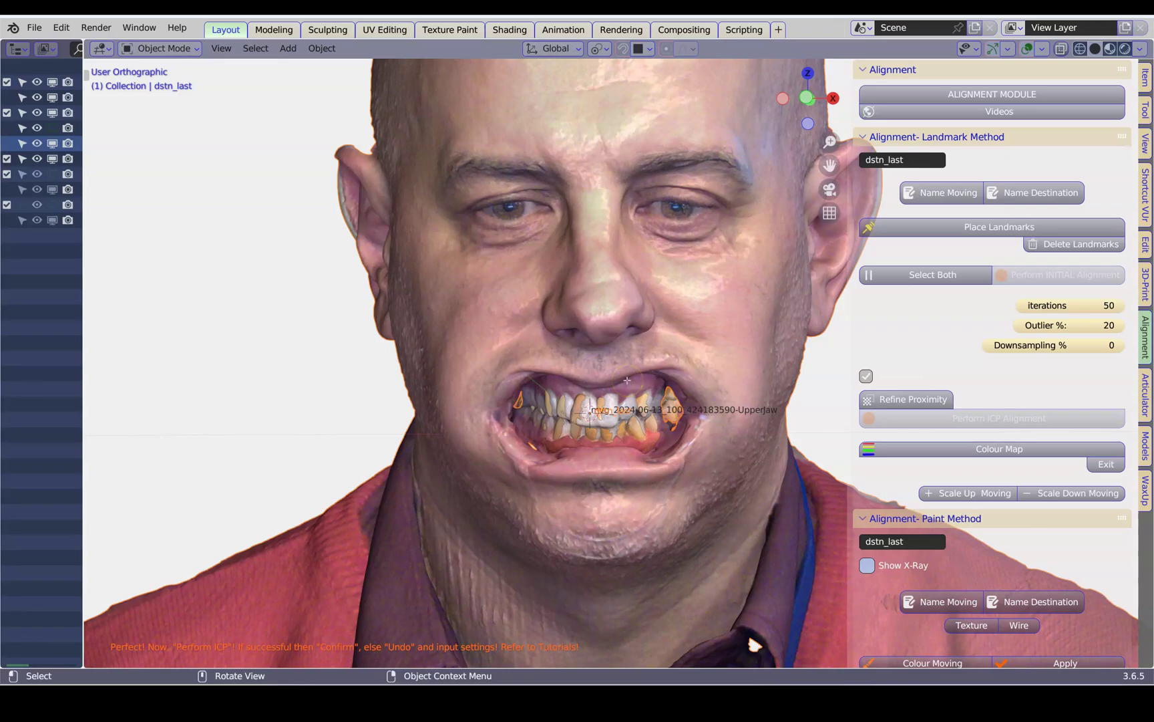
key("Tab")
scroll(615, 386, "up", 4)
scroll(483, 487, "down", 4)
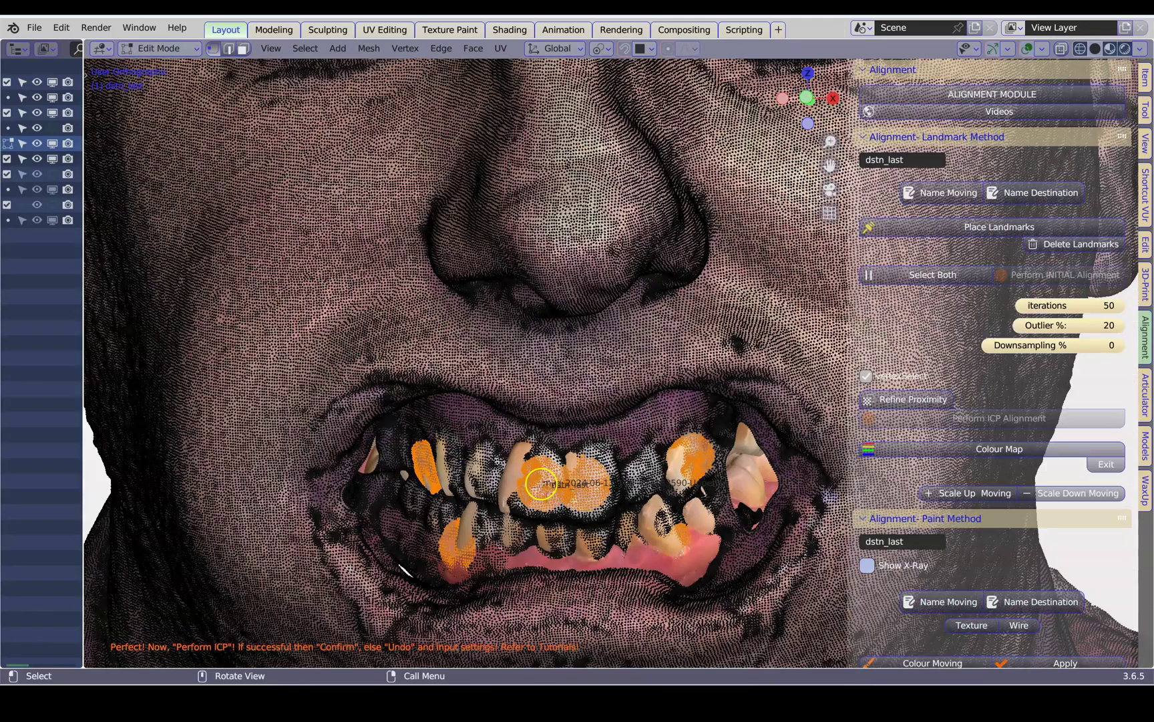
- Return to Object Mode, hide the dstn_last face scan in the viewport, and show the smiling FaceCustom1 face scan
scroll(577, 458, "down", 1)
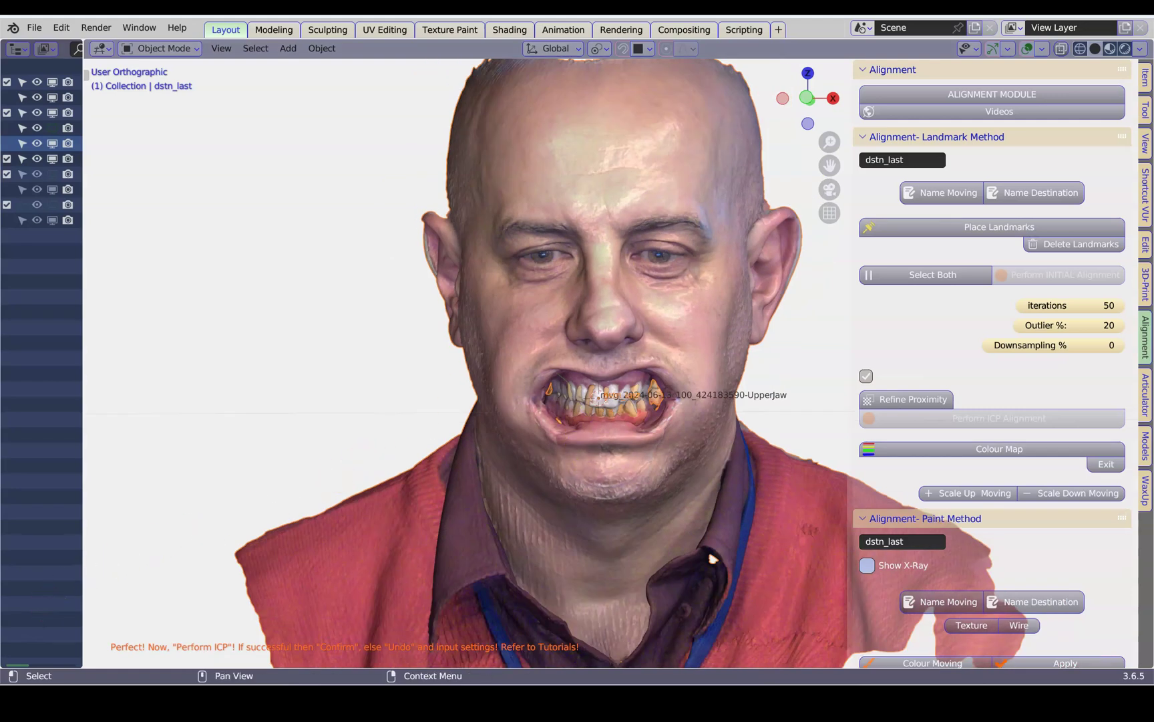
scroll(107, 534, "up", 1)
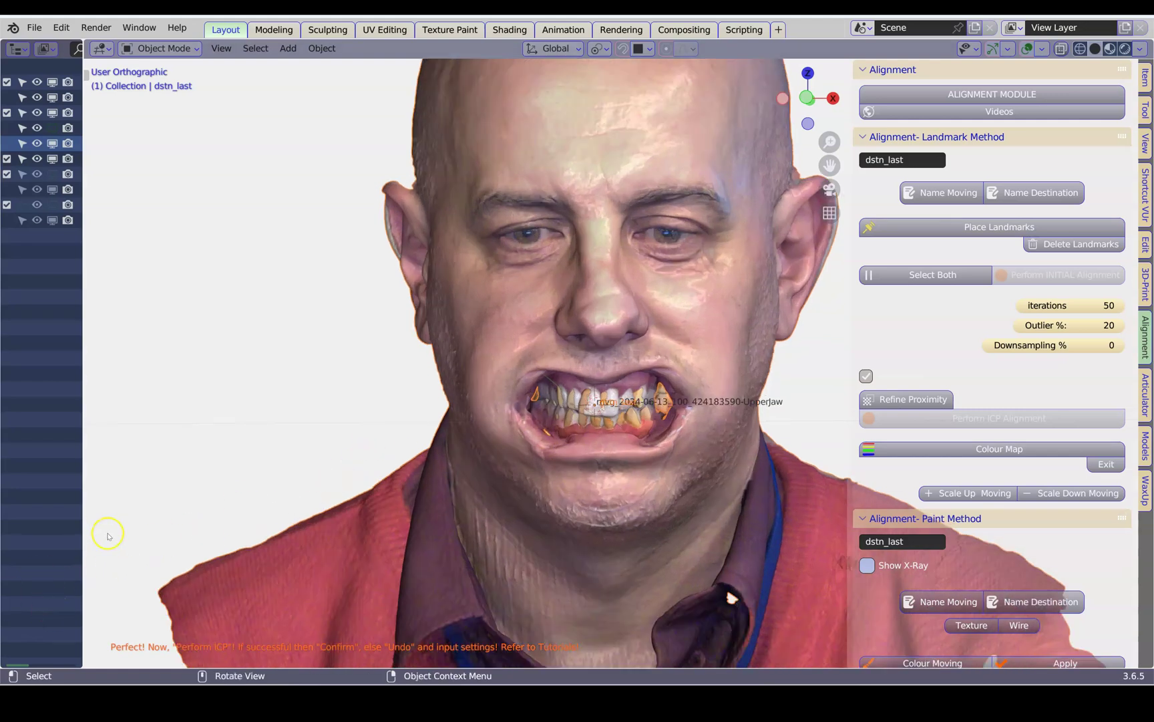
left_click_drag(82, 300, 174, 302)
left_click_drag(173, 155, 308, 159)
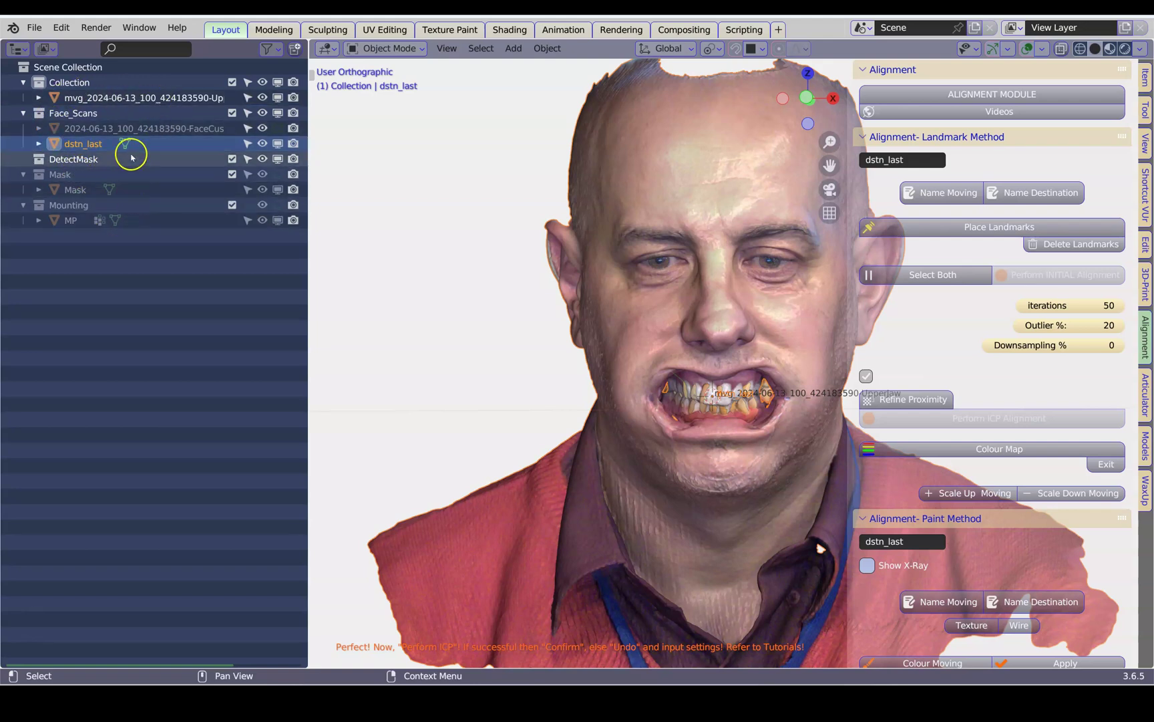
left_click(277, 145)
left_click(277, 144)
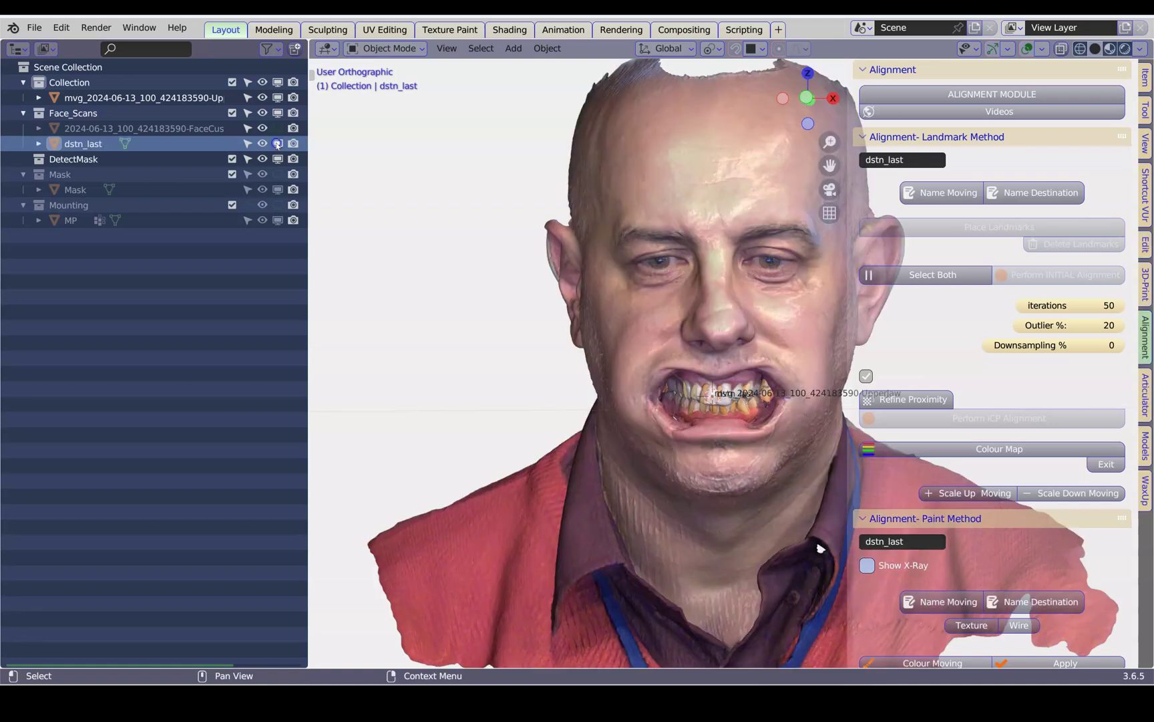
left_click(278, 145)
left_click(277, 128)
scroll(612, 284, "up", 4)
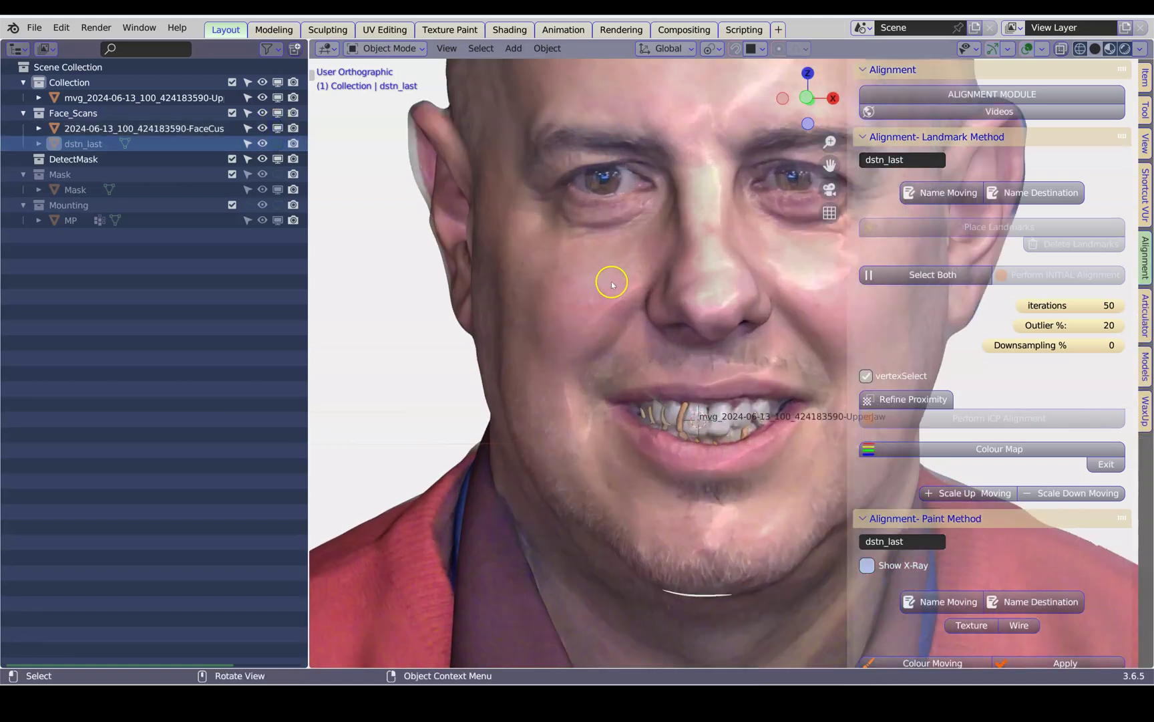
middle_click_drag(611, 319, 520, 337, "shift")
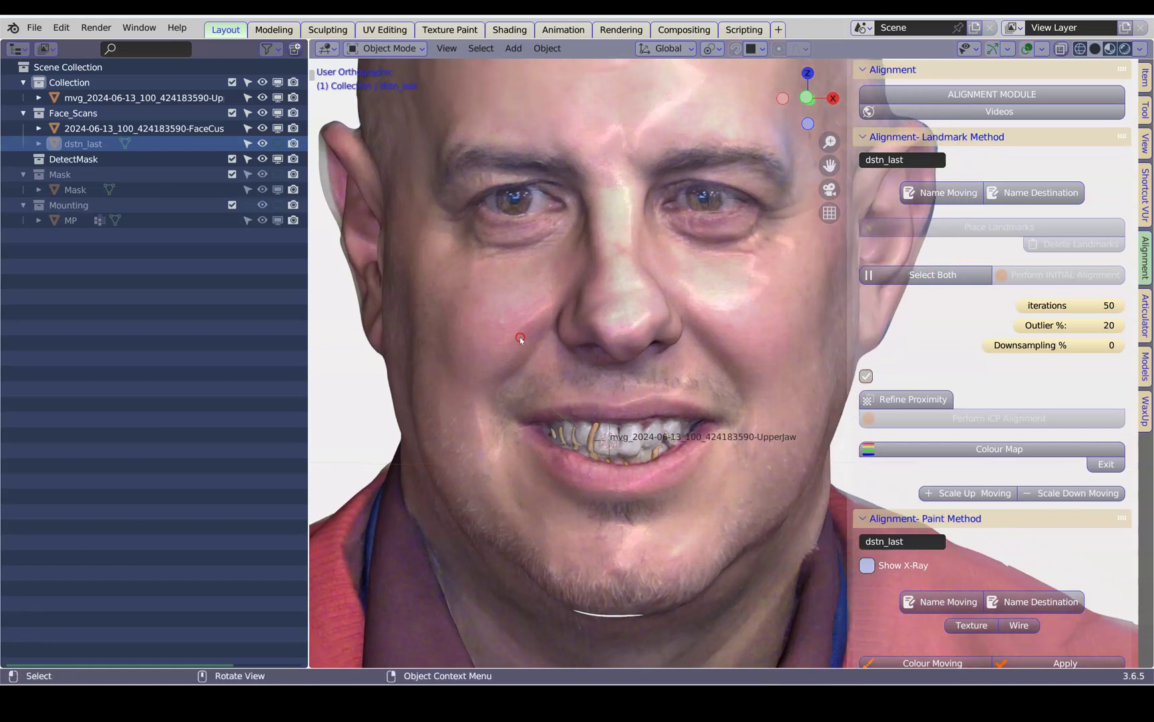
scroll(520, 337, "down", 1)
- Select the smiling face scan and start Fast Edit on its mesh from the articulator's face scan tools
left_click(622, 316)
scroll(612, 427, "up", 3)
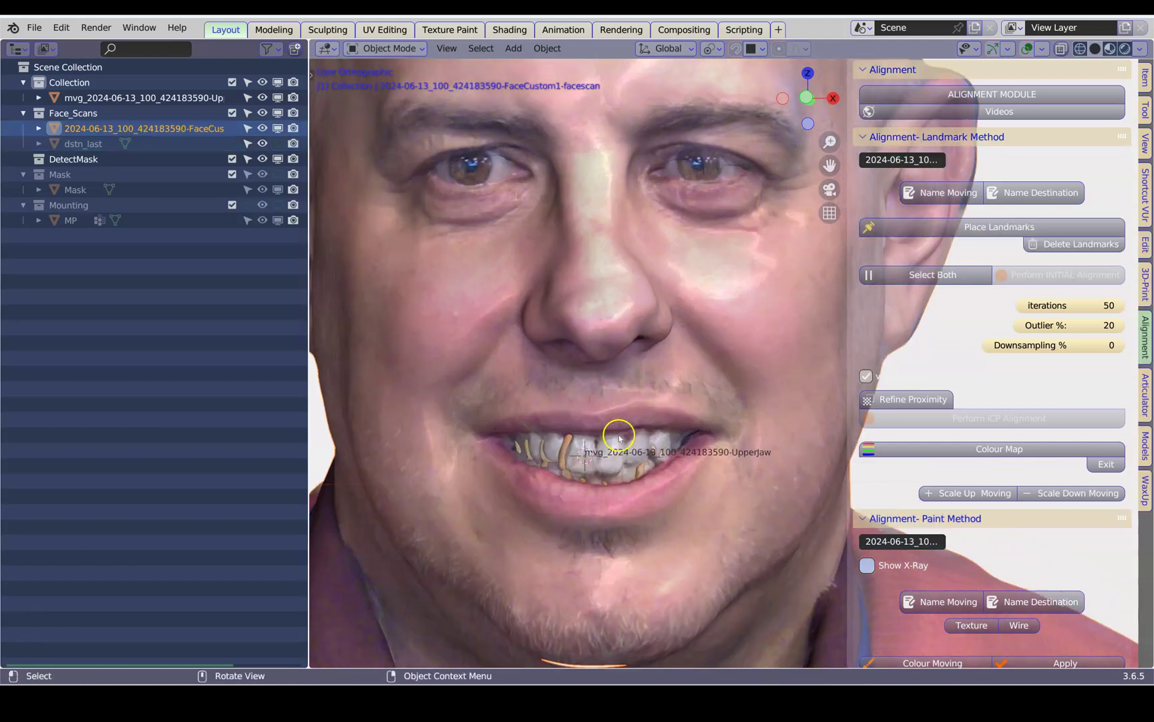
scroll(598, 390, "down", 3)
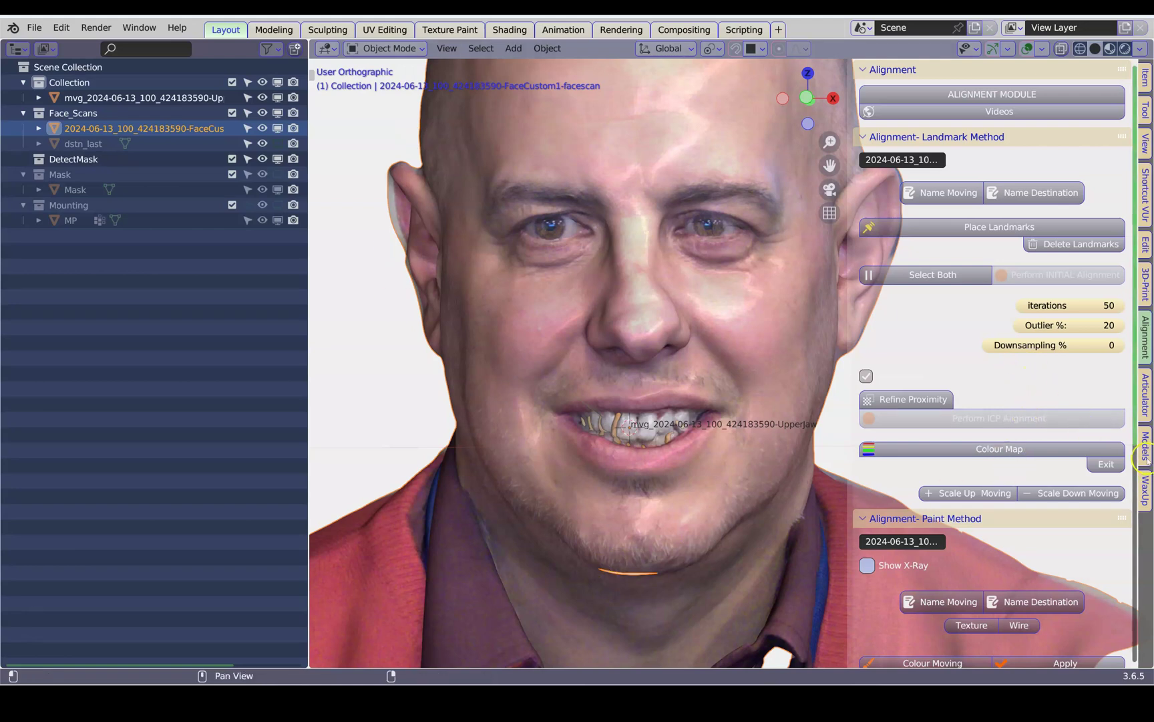
left_click(1143, 395)
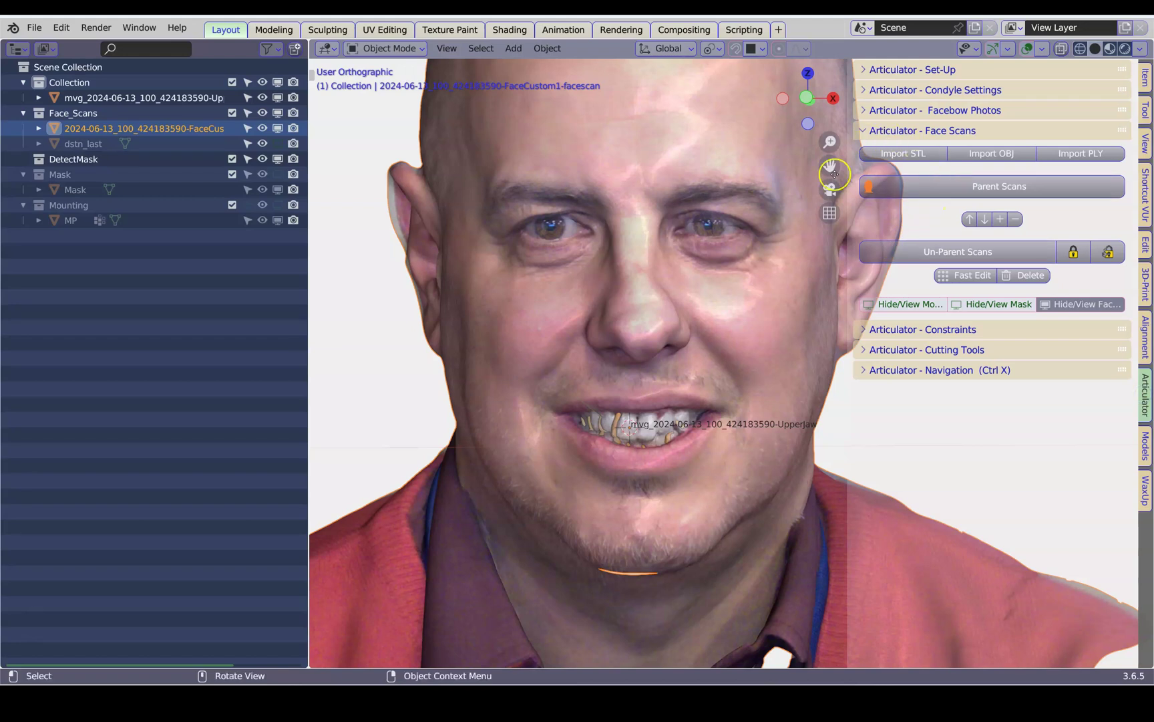
left_click(971, 275)
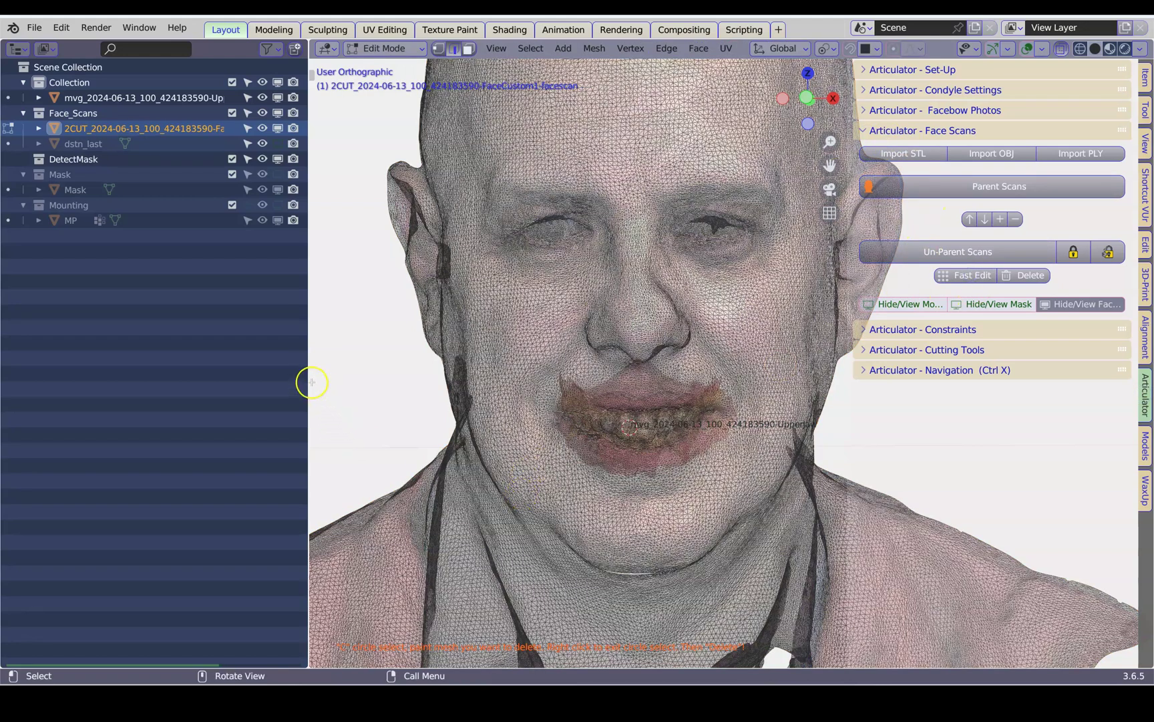
- Outline the scanned teeth along the inner edges of both lips and delete the enclosed mesh
left_click_drag(308, 376, 155, 385)
scroll(526, 475, "up", 4)
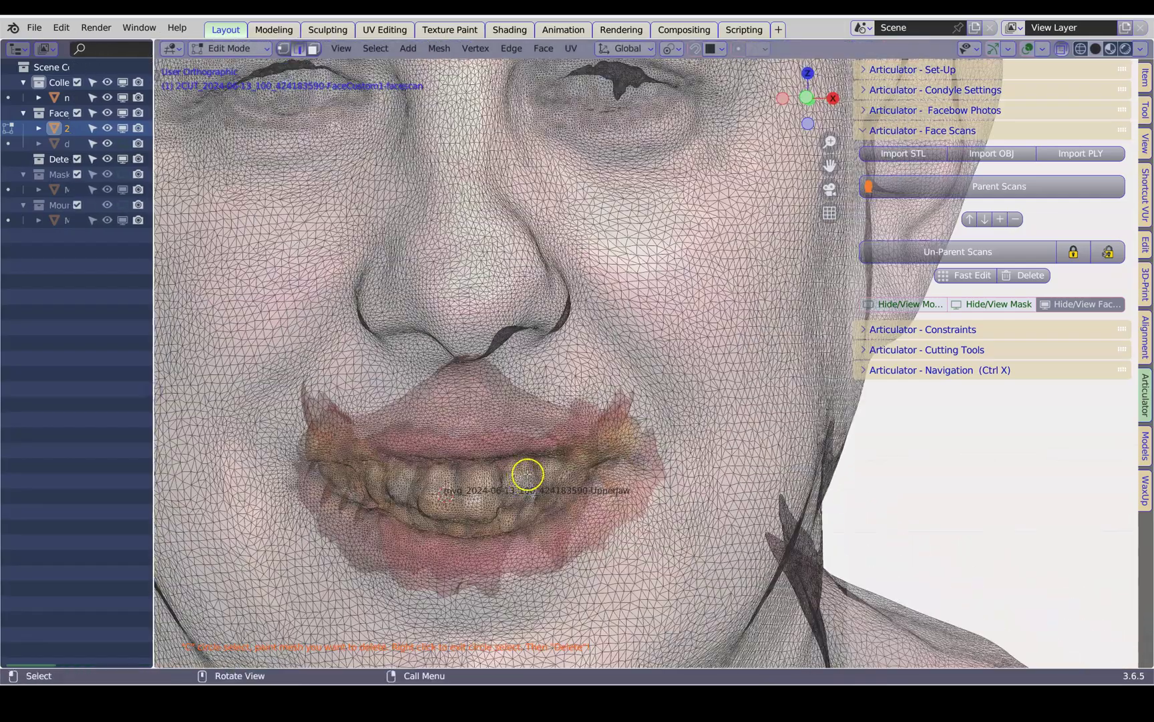
left_click_drag(312, 462, 331, 461)
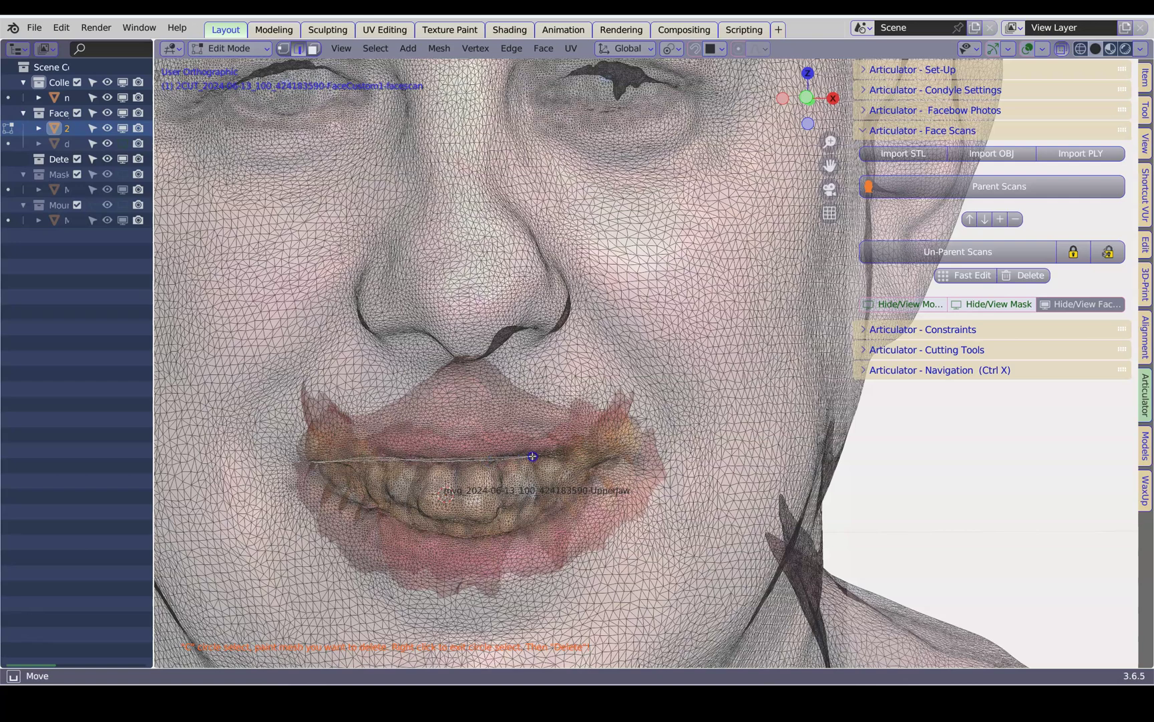
mouse_move(580, 451)
right_mouse_down("ctrl")
mouse_move(603, 447)
mouse_move(562, 513)
mouse_move(504, 534)
mouse_move(409, 526)
right_mouse_up("ctrl")
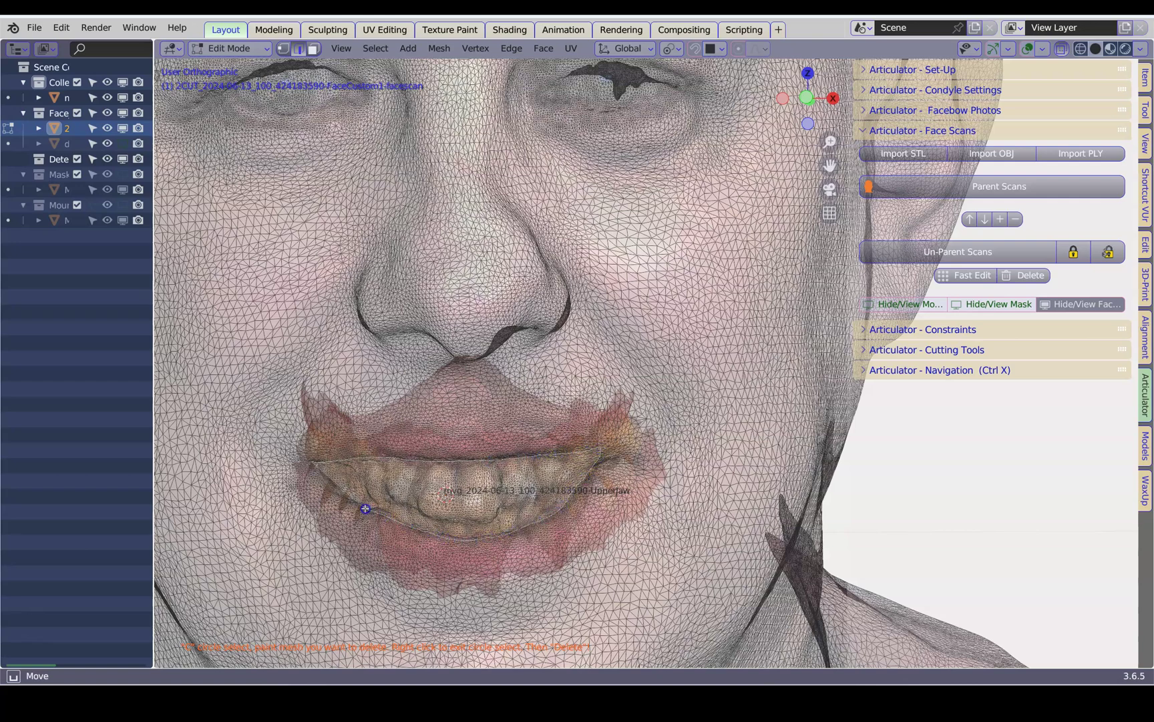
right_click_drag(318, 476, 316, 472, "ctrl")
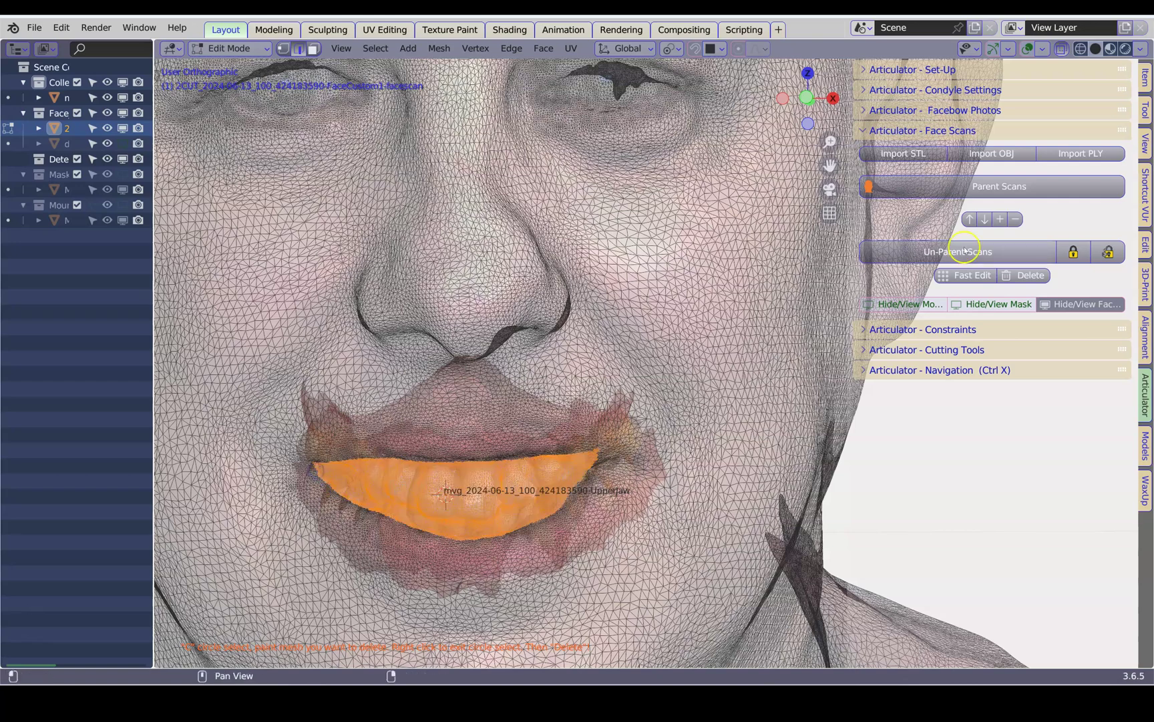
left_click(1031, 276)
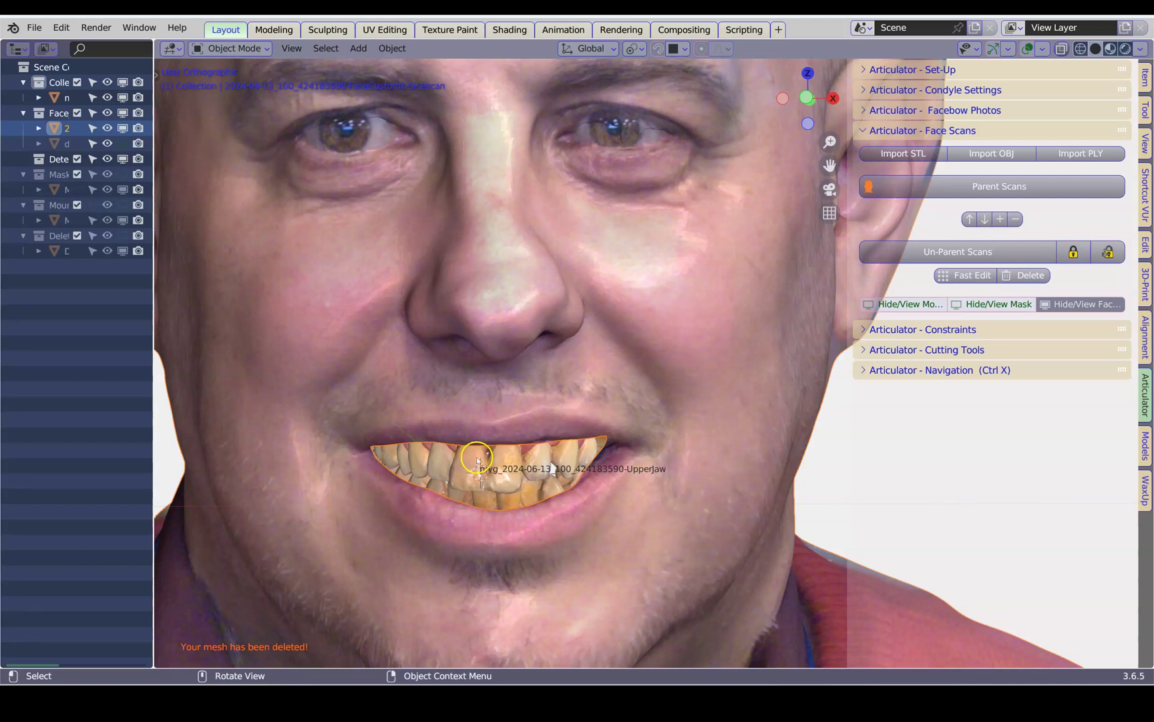
- Examine how the jaw model's teeth fit inside the smile opening of the face scan
left_click(478, 460)
scroll(481, 462, "down", 3)
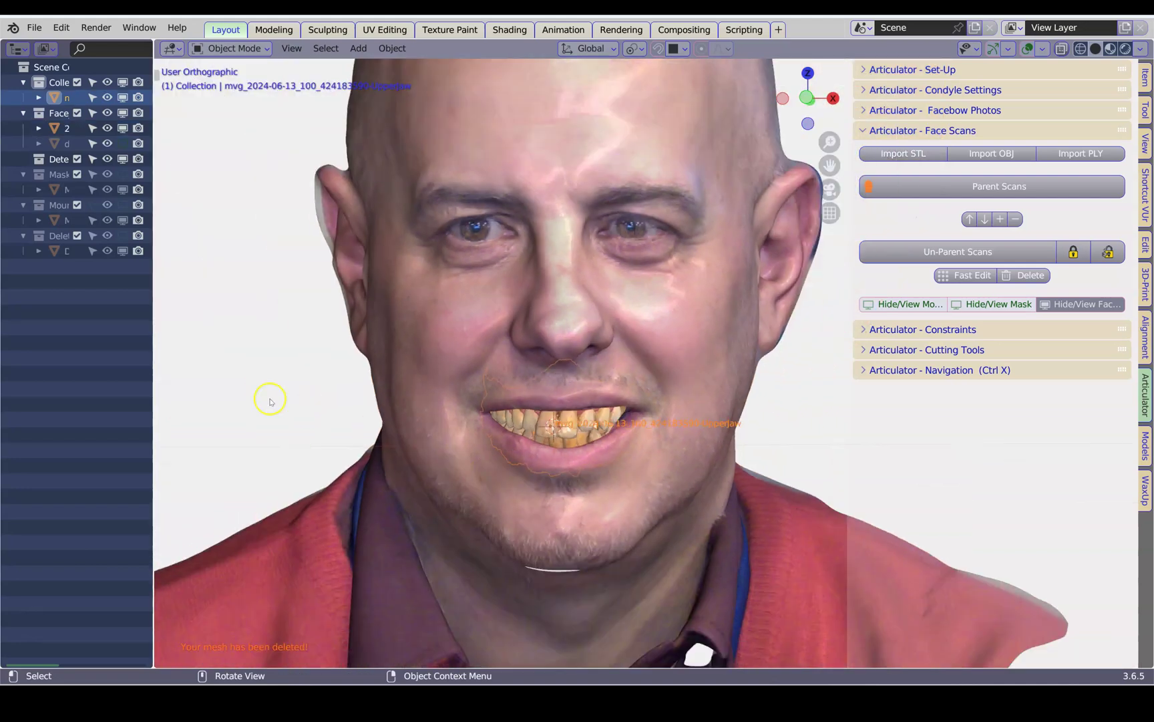
scroll(568, 424, "up", 3)
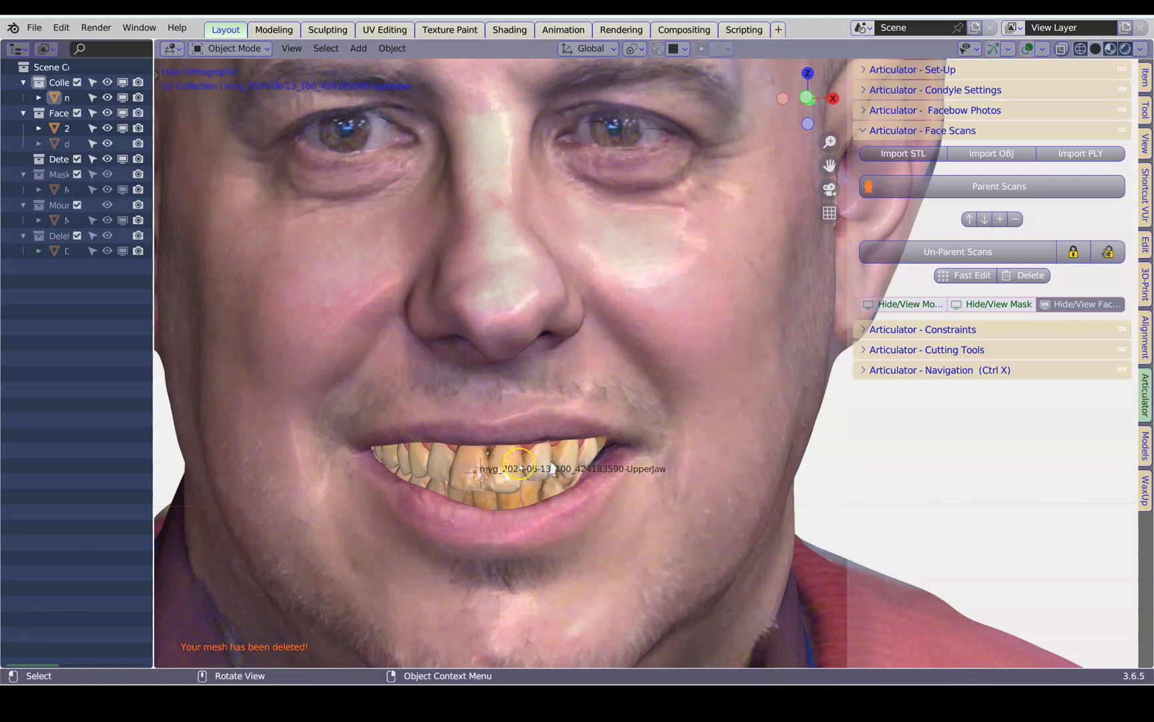
scroll(520, 466, "down", 1)
middle_click_drag(520, 466, 532, 427, "shift")
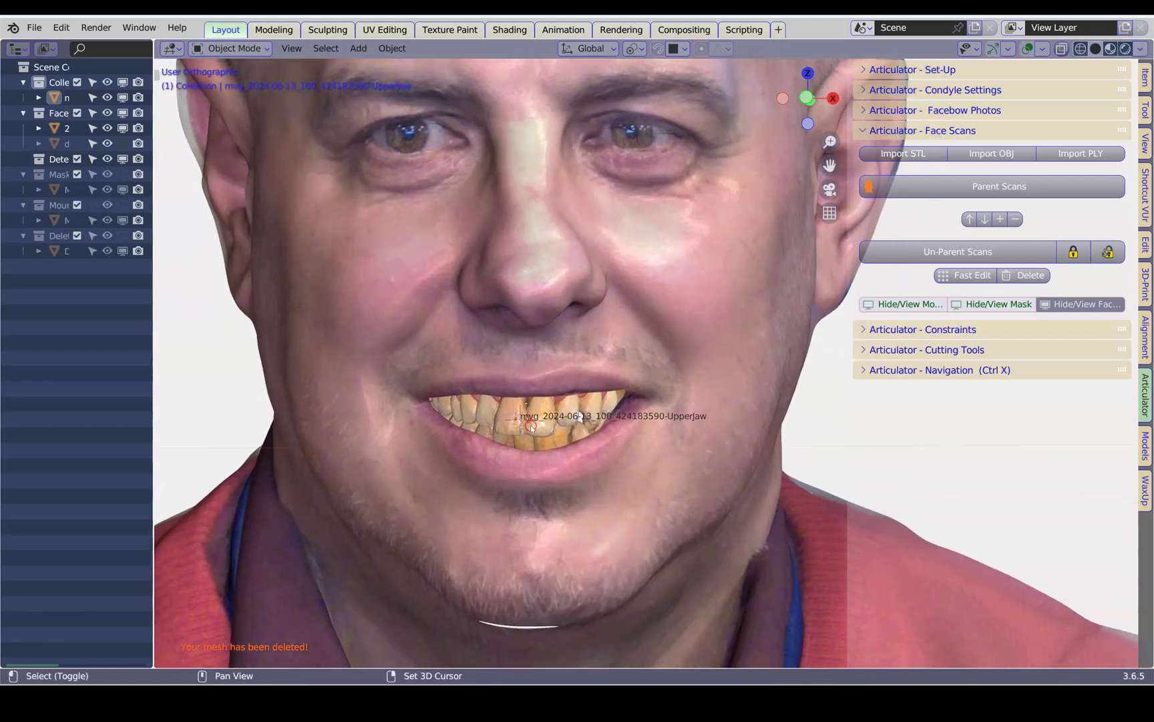
scroll(532, 427, "down", 1)
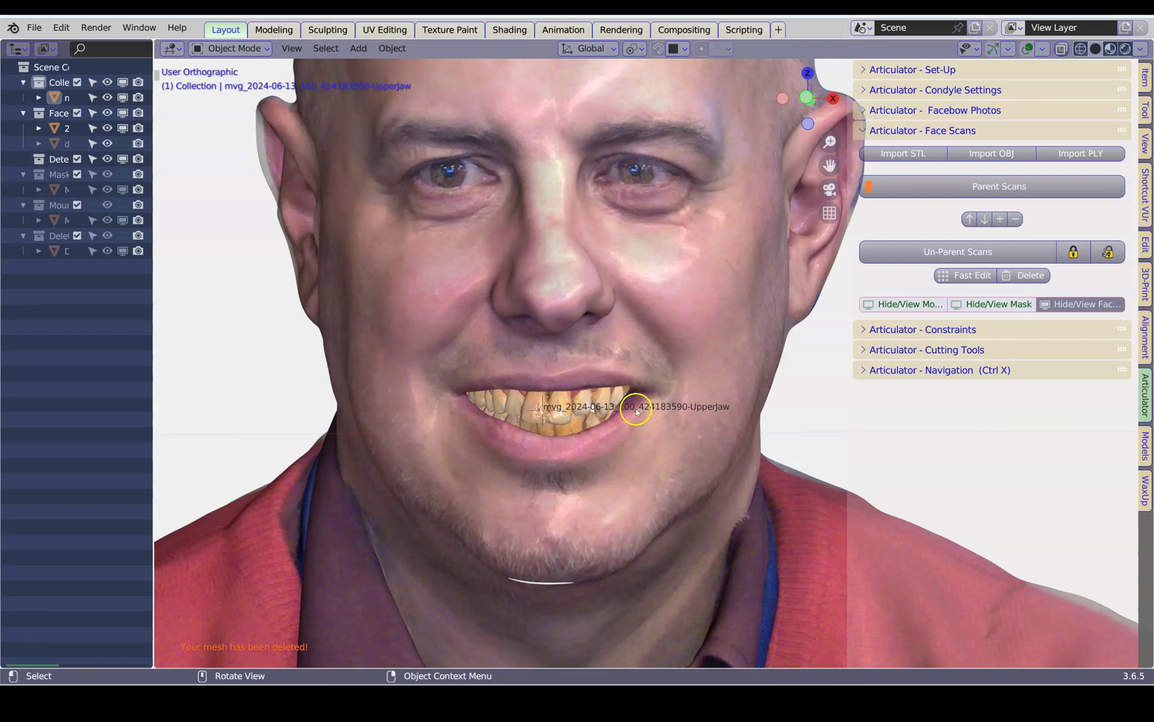
scroll(579, 419, "down", 2)
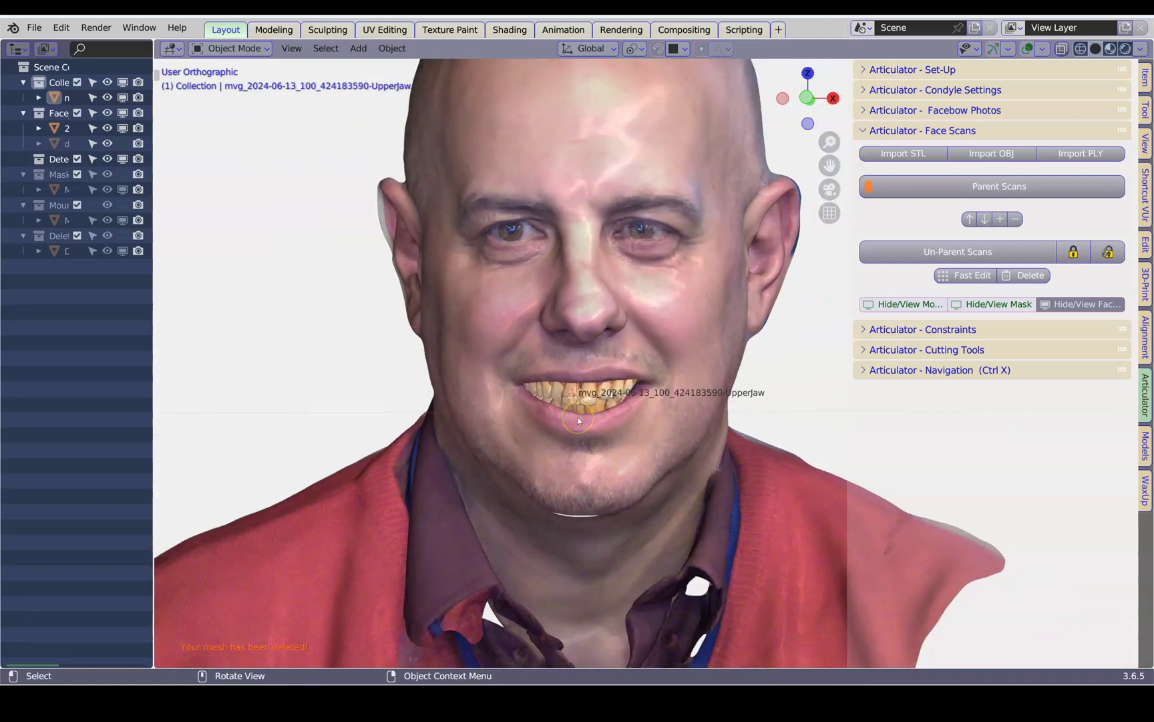
middle_click_drag(577, 417, 529, 428, "shift")
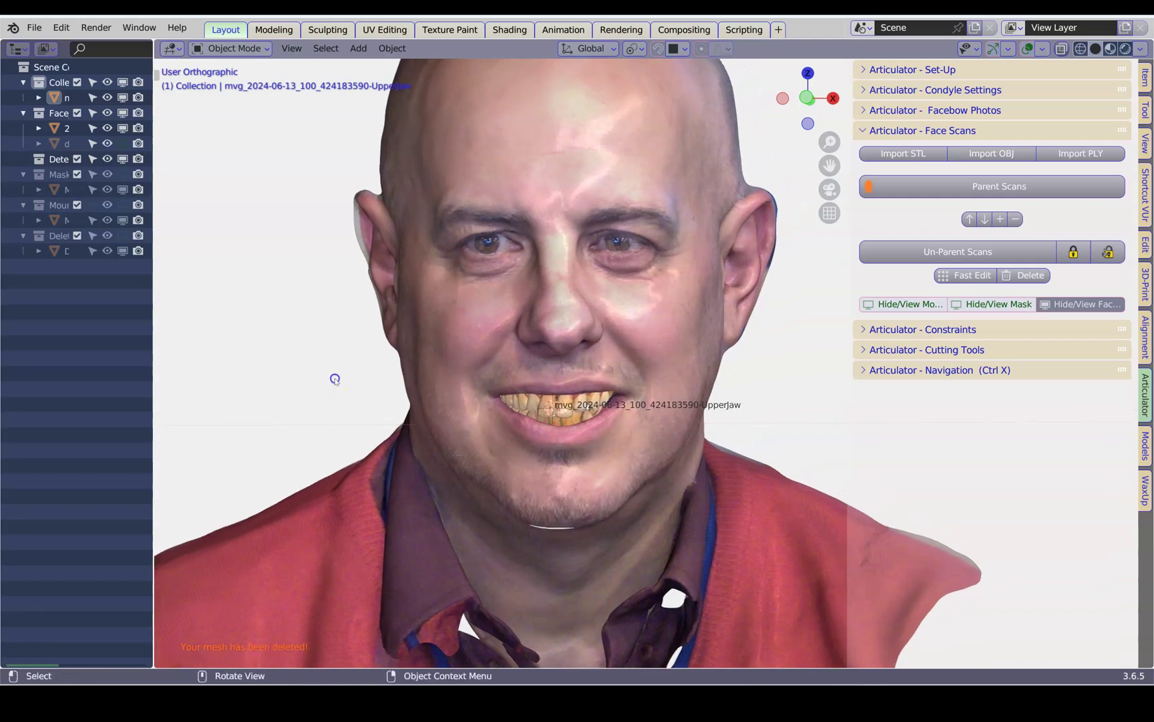
- Select the jaw model within the smile and delete its colour with the model designer tools
scroll(386, 423, "up", 2)
left_click(528, 421)
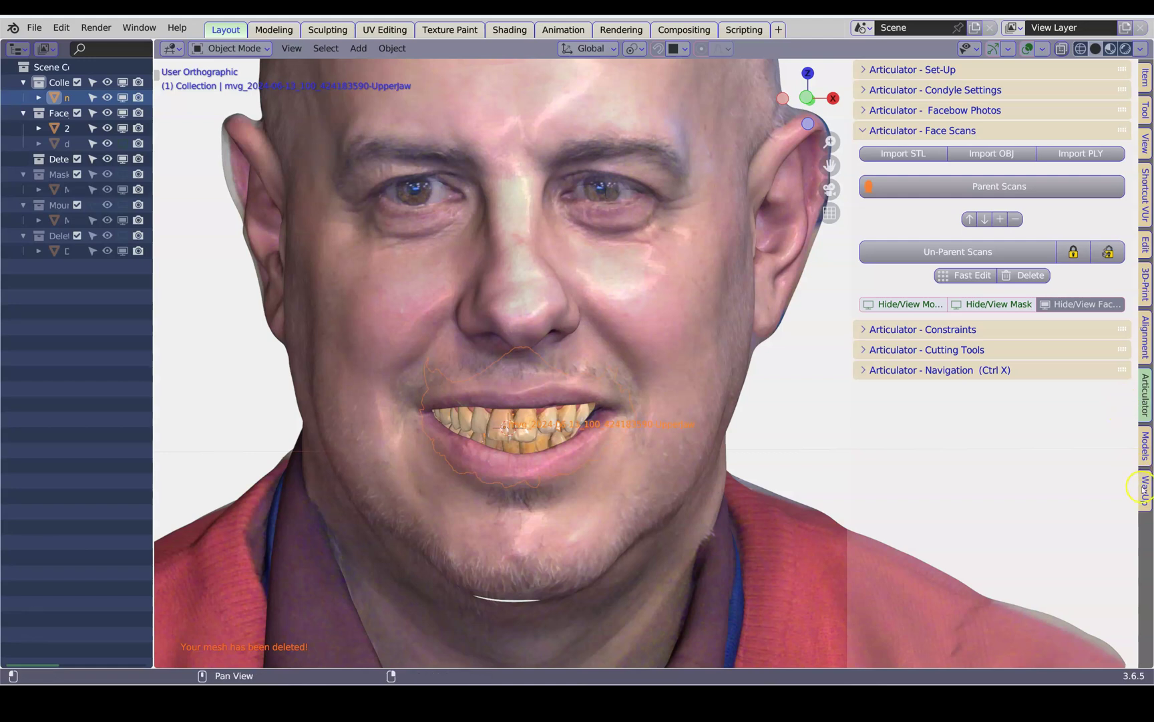
left_click(1144, 445)
left_click(1000, 402)
left_click(262, 367)
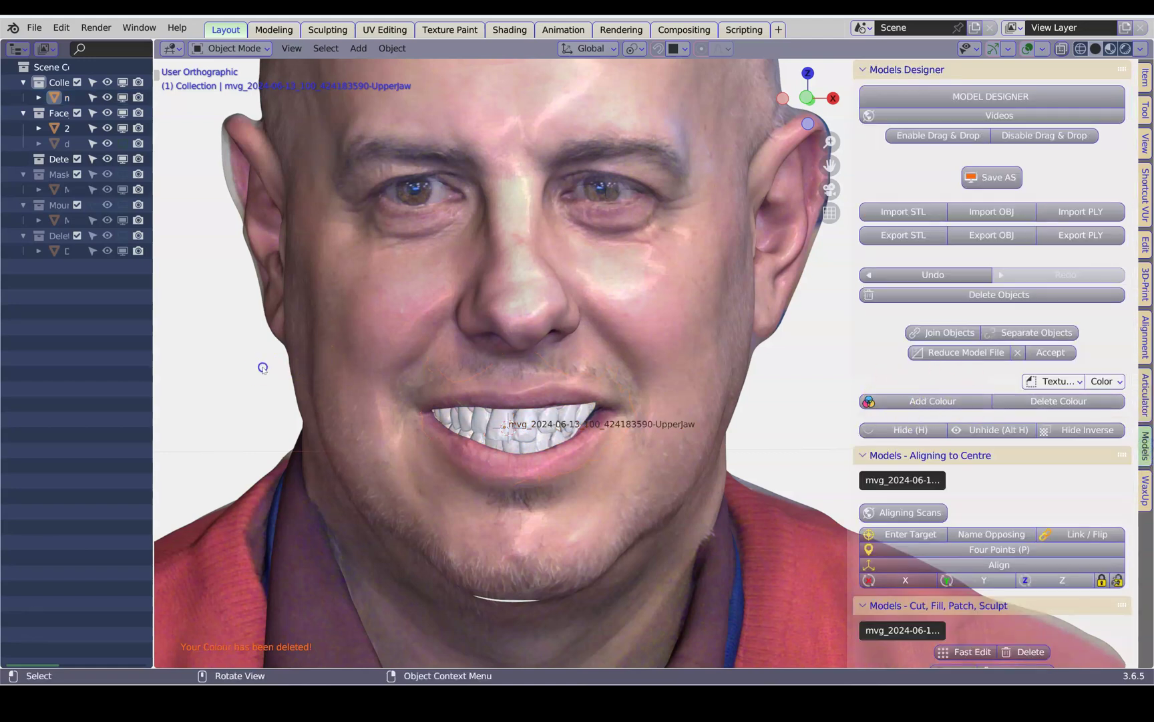
scroll(576, 402, "up", 2)
scroll(593, 397, "down", 3)
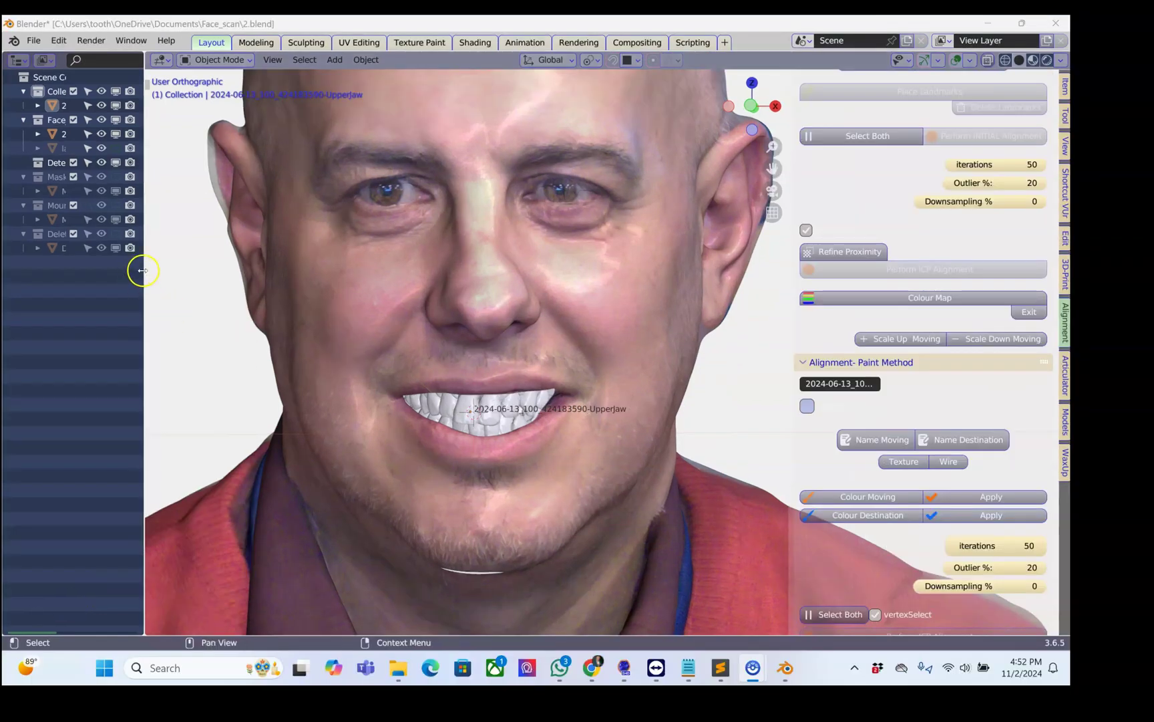
- Show the Deleted_Meshes collection to compare the removed scan teeth with the jaw model, and hide it again
left_click_drag(143, 270, 281, 254)
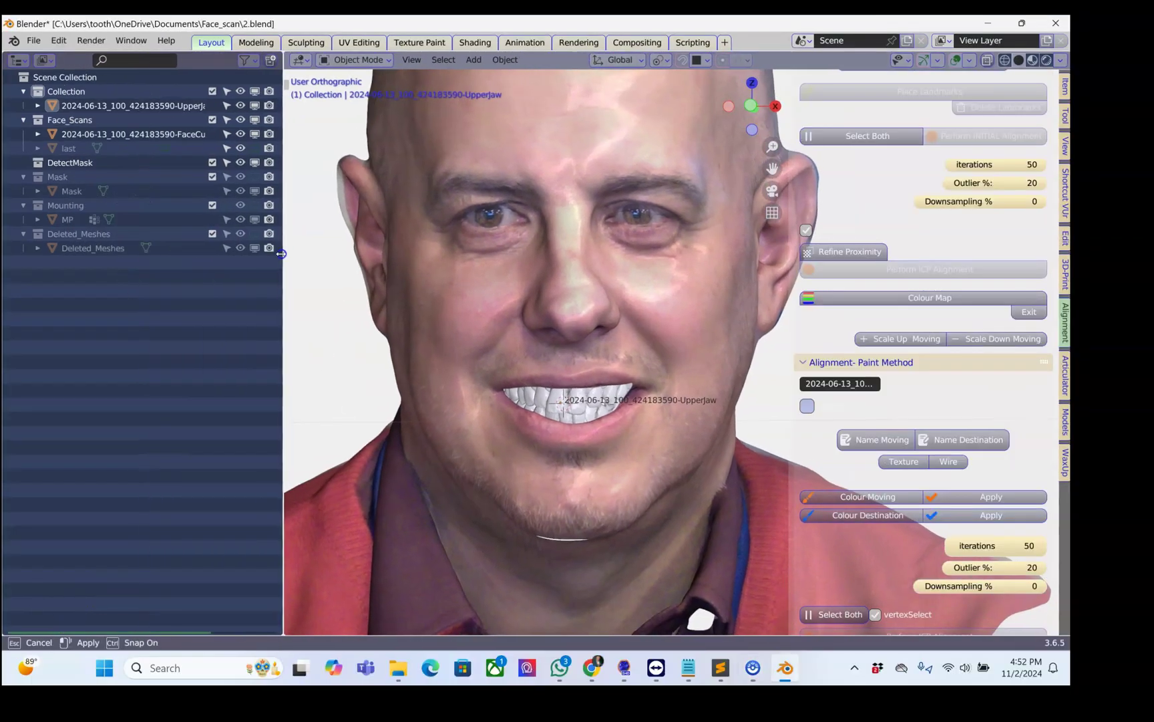
left_click(225, 234)
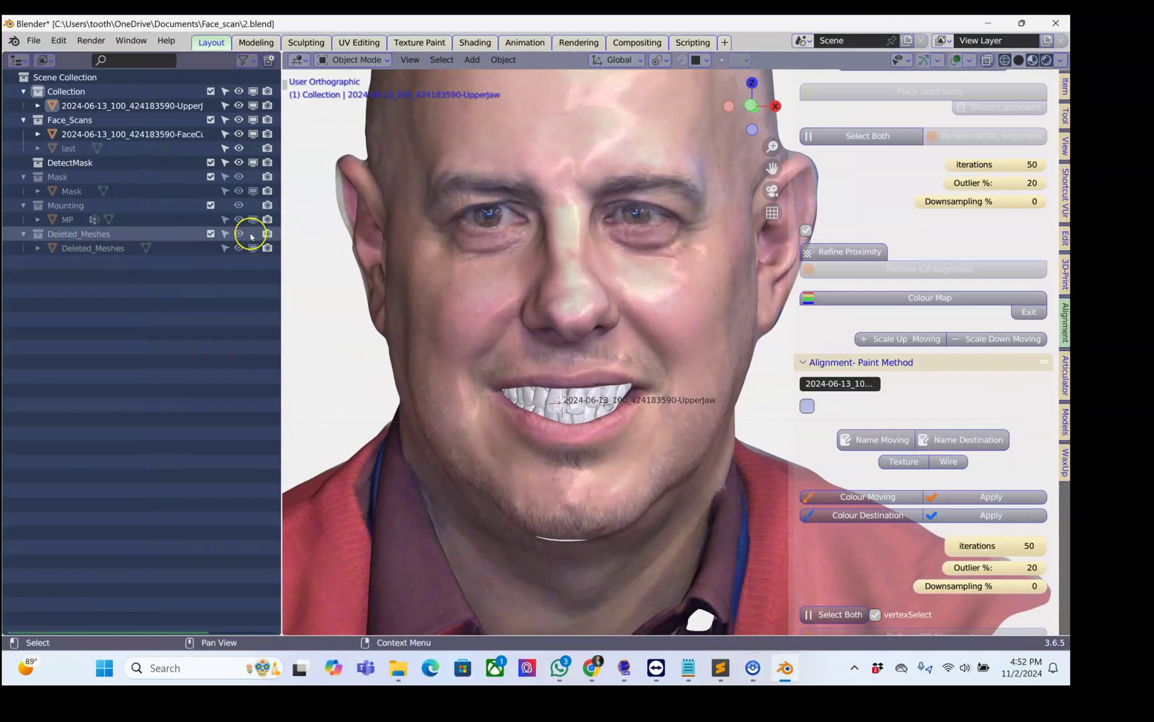
left_click(252, 234)
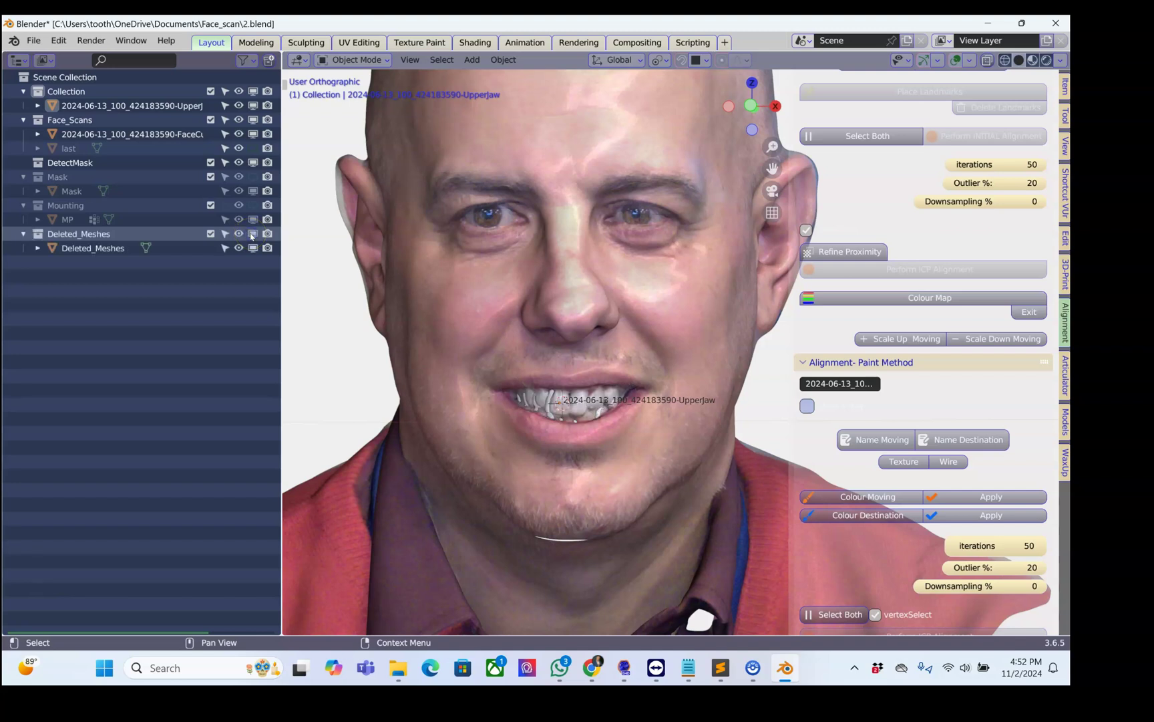
scroll(527, 381, "up", 3)
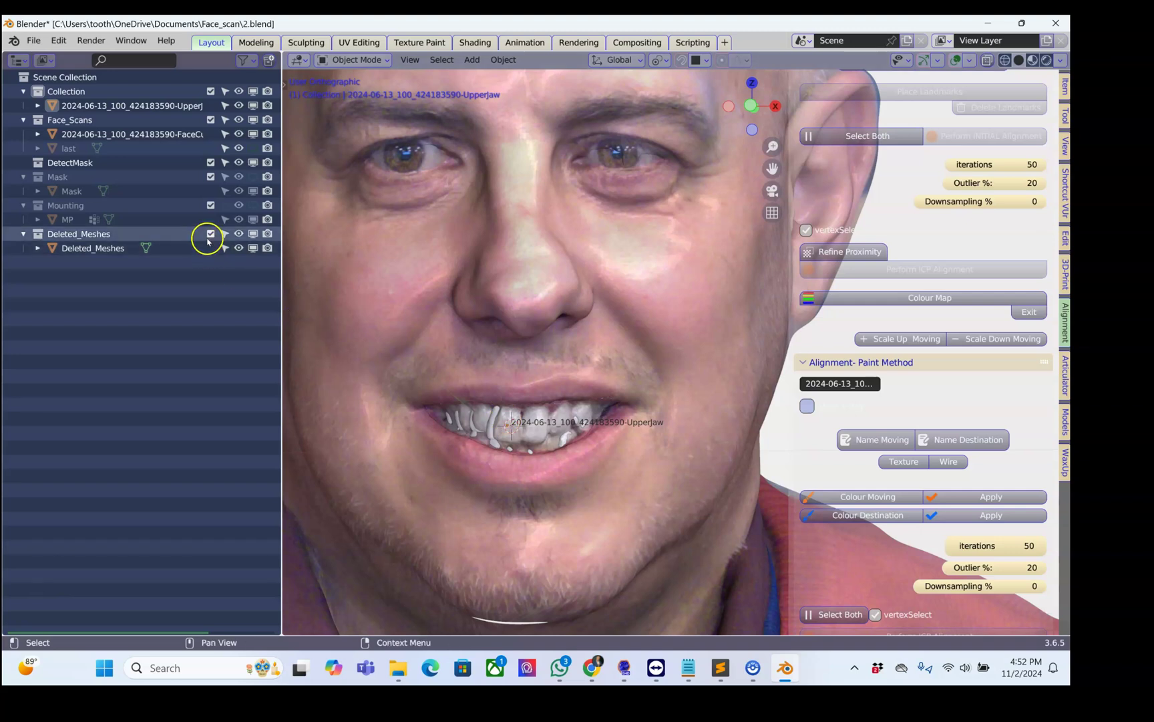
left_click(253, 237)
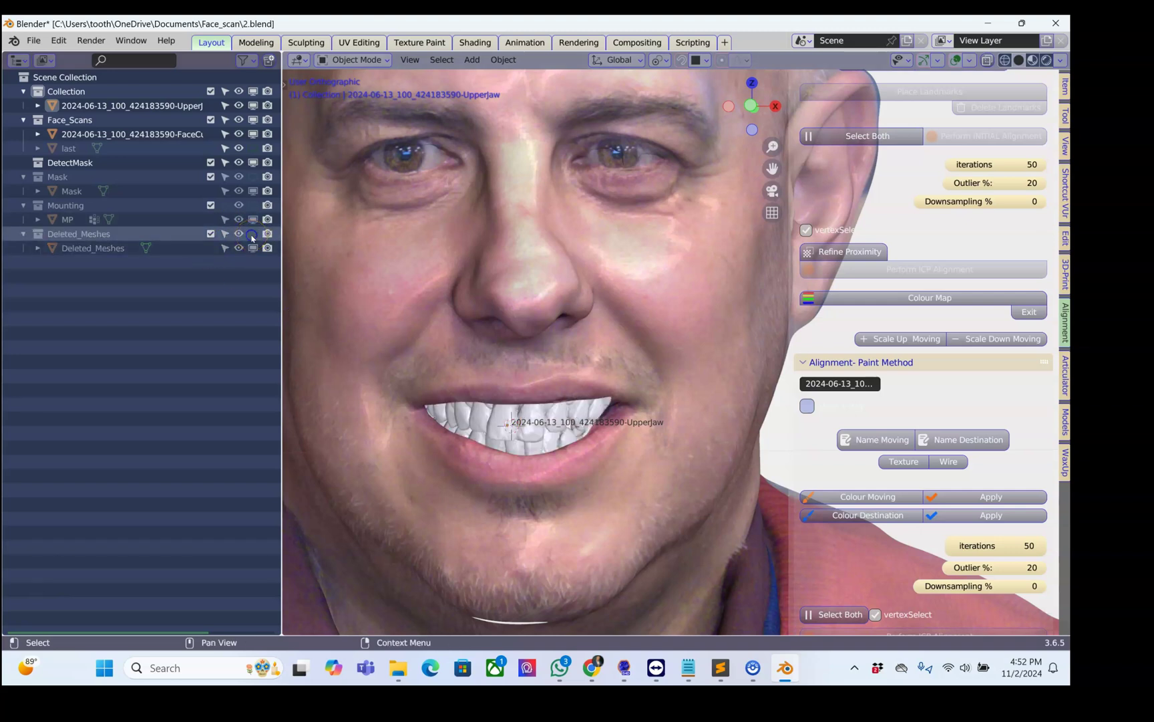